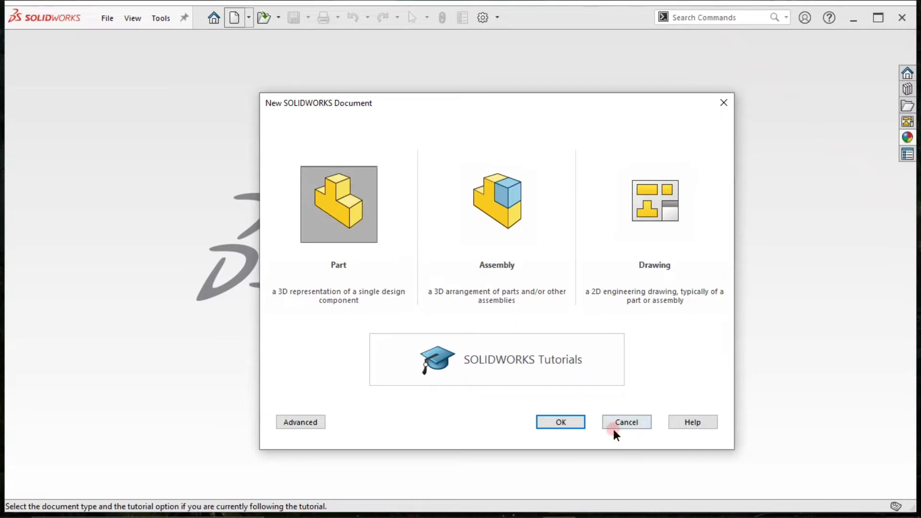
Step: Create a new part document and open a sketch on the Right Plane
{"action": "left_click", "coordinate": [571, 422]}
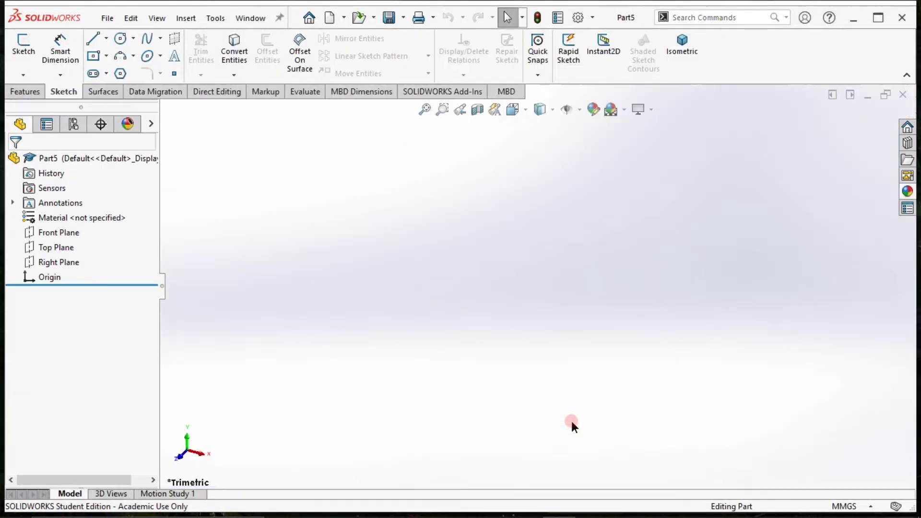
{"action": "left_click", "coordinate": [22, 43]}
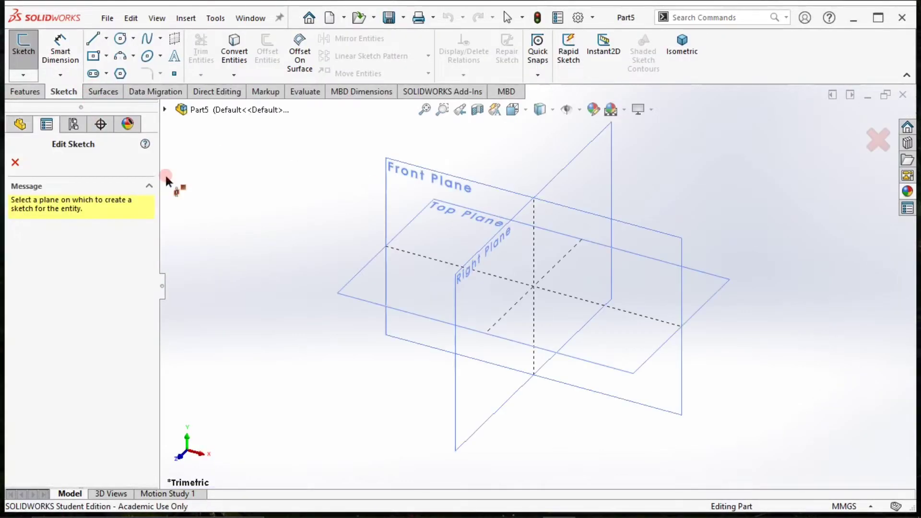
{"action": "left_click", "coordinate": [504, 259]}
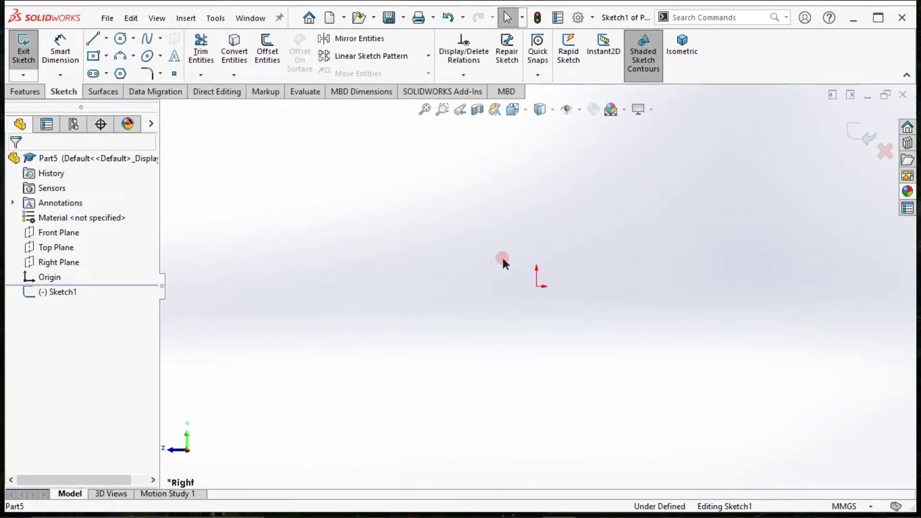
Step: Draw a vertical line about 65 mm up from the origin, continued by a horizontal line about 29 mm long to the +Z side
{"action": "left_click", "coordinate": [94, 39]}
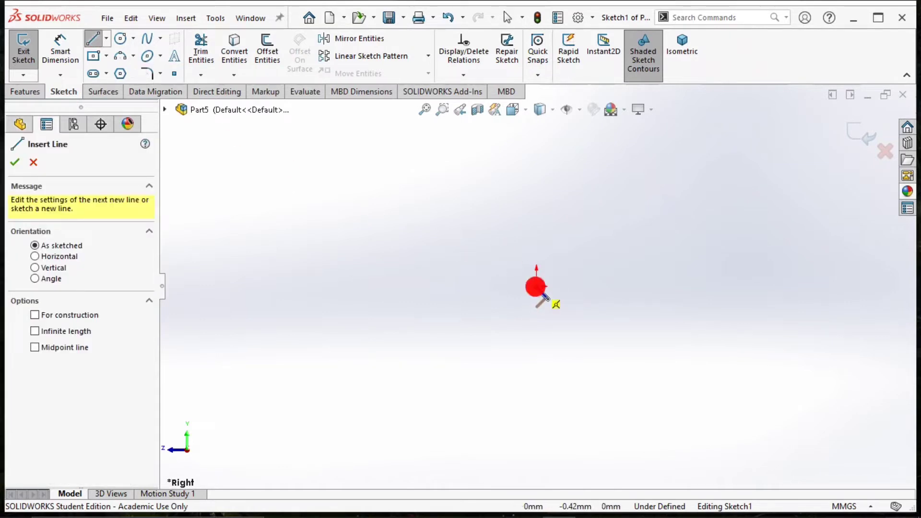
{"action": "left_click", "coordinate": [536, 287]}
{"action": "left_click", "coordinate": [536, 129]}
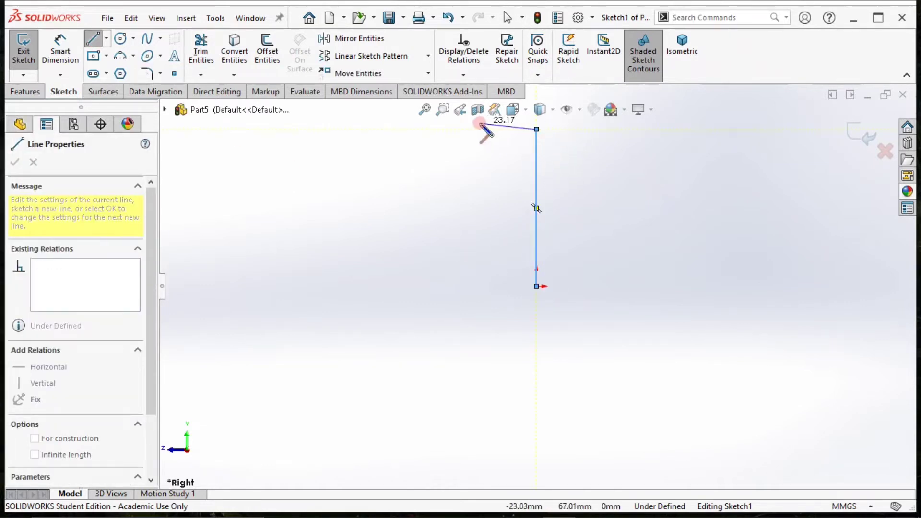
{"action": "left_click", "coordinate": [465, 128]}
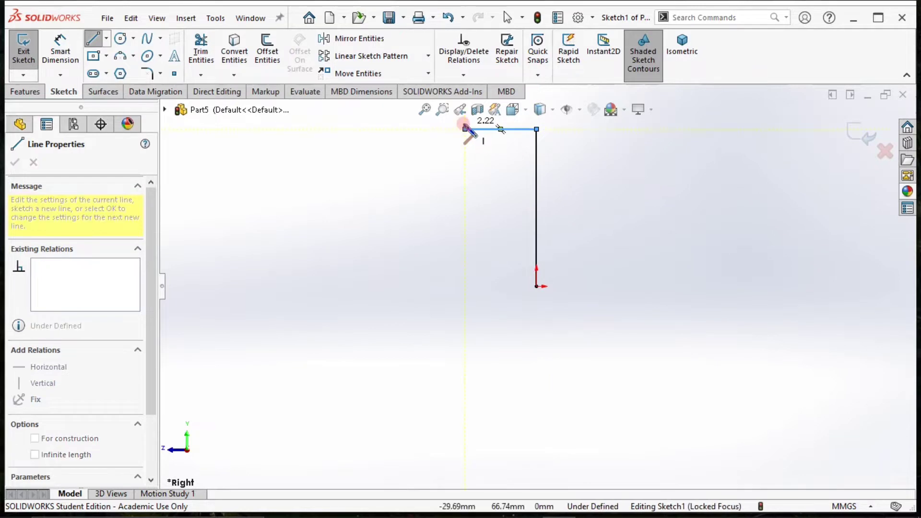
{"action": "key", "text": "Escape"}
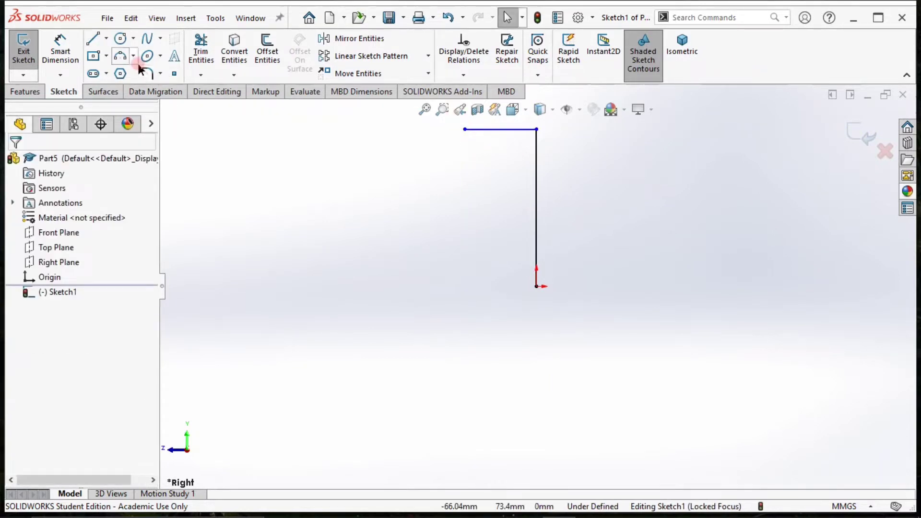
Step: Draw a three-point spline from the horizontal line's free end, bowing toward the vertical line and ending about 11 mm above the origin
{"action": "left_click", "coordinate": [148, 38]}
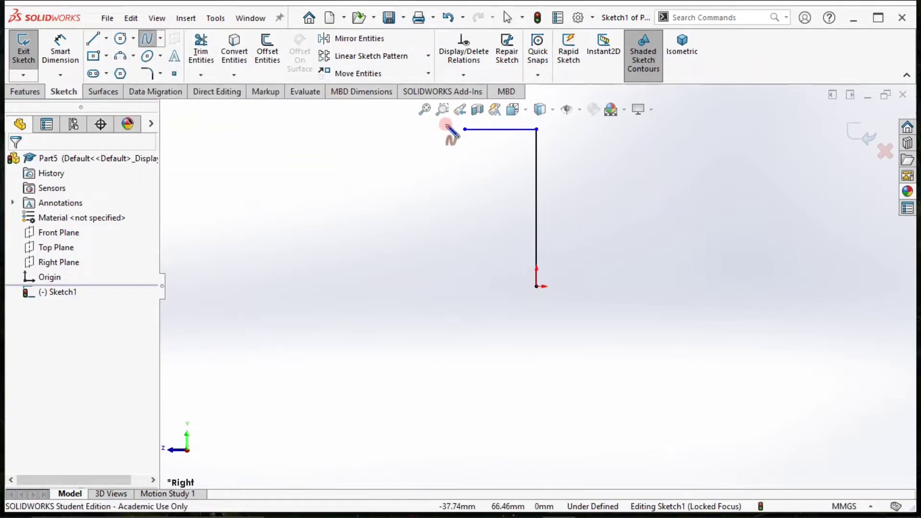
{"action": "left_click", "coordinate": [464, 129]}
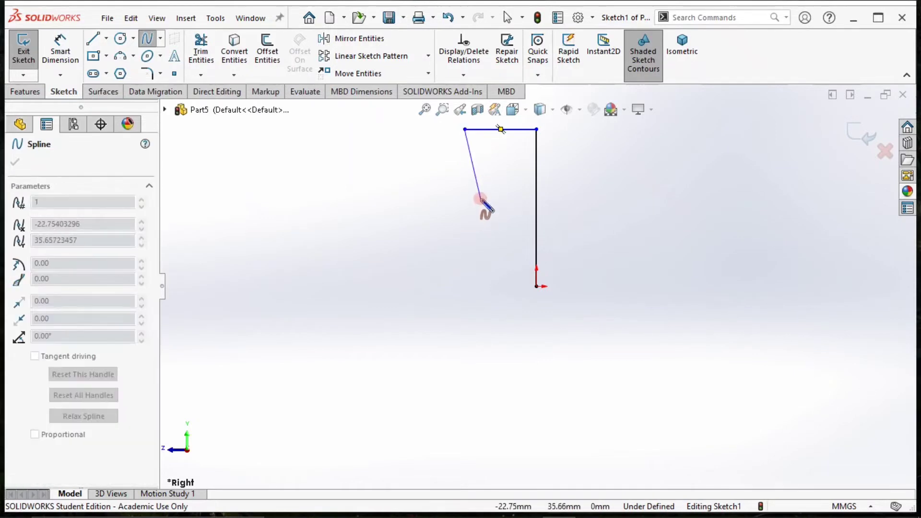
{"action": "left_click", "coordinate": [479, 194]}
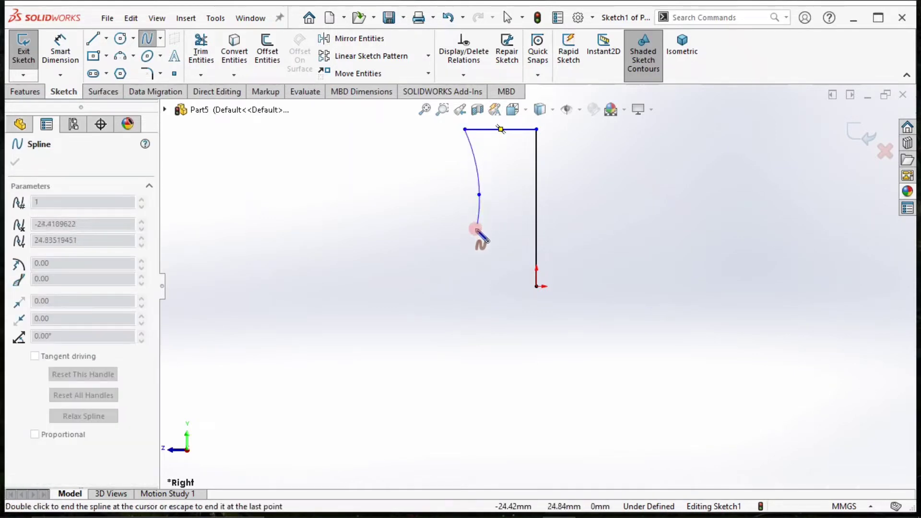
{"action": "left_click", "coordinate": [464, 260]}
{"action": "key", "text": "Escape"}
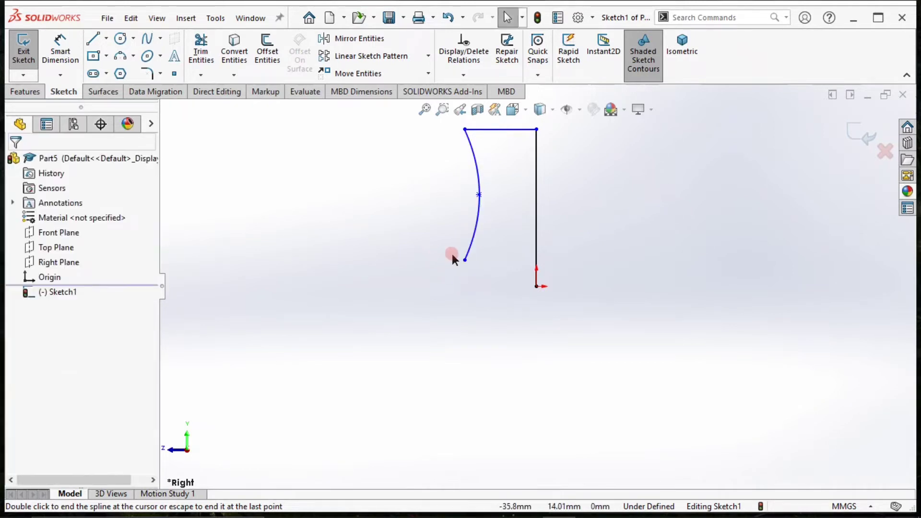
Step: Draw a short two-point spline from the curved spline's lower end, running outward and slightly upward away from the vertical line
{"action": "left_click", "coordinate": [147, 38]}
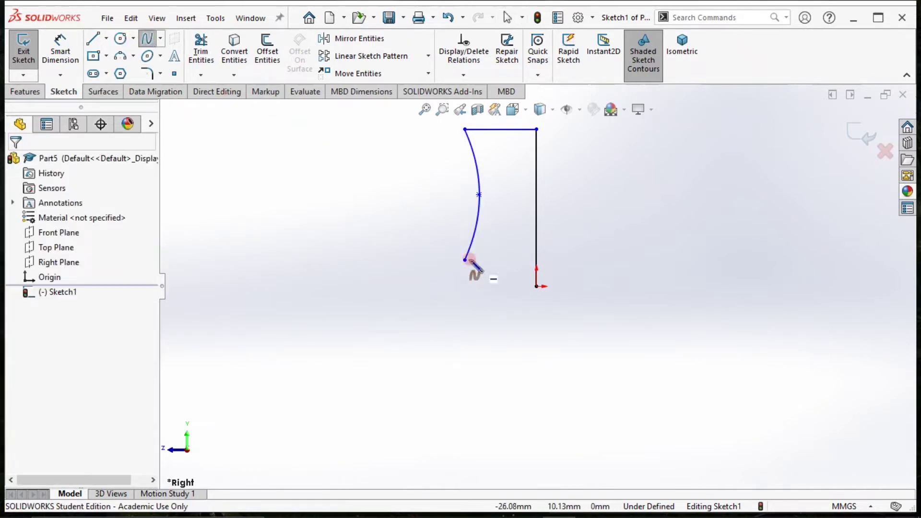
{"action": "left_click", "coordinate": [464, 260]}
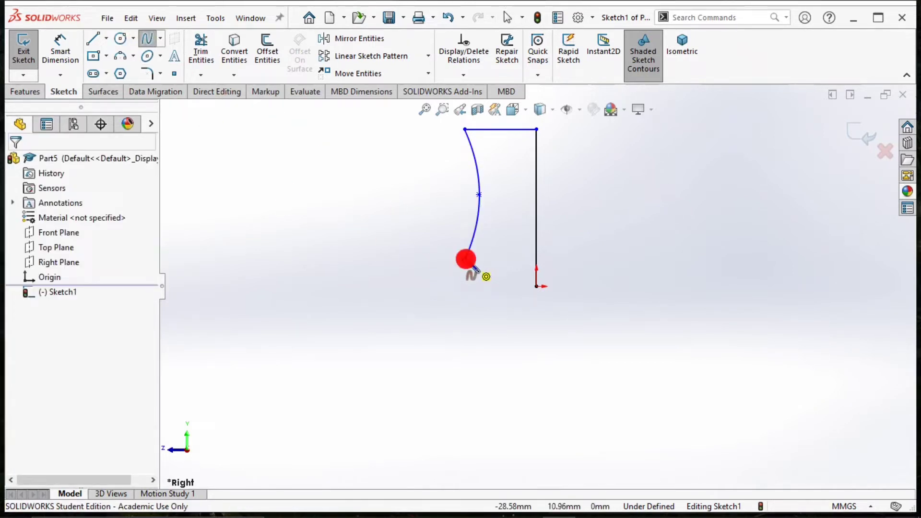
{"action": "double_click", "coordinate": [432, 255]}
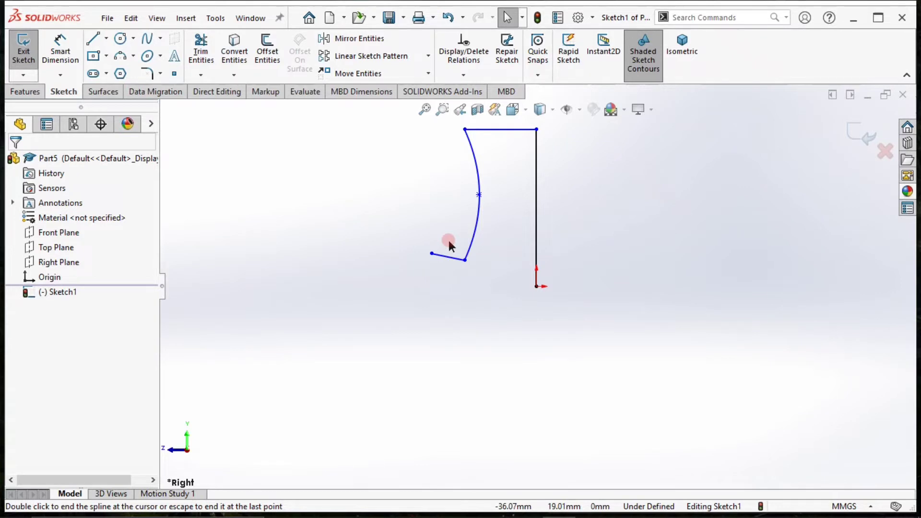
Step: Dimension the vertical line's length to 170 mm
{"action": "left_click", "coordinate": [60, 50]}
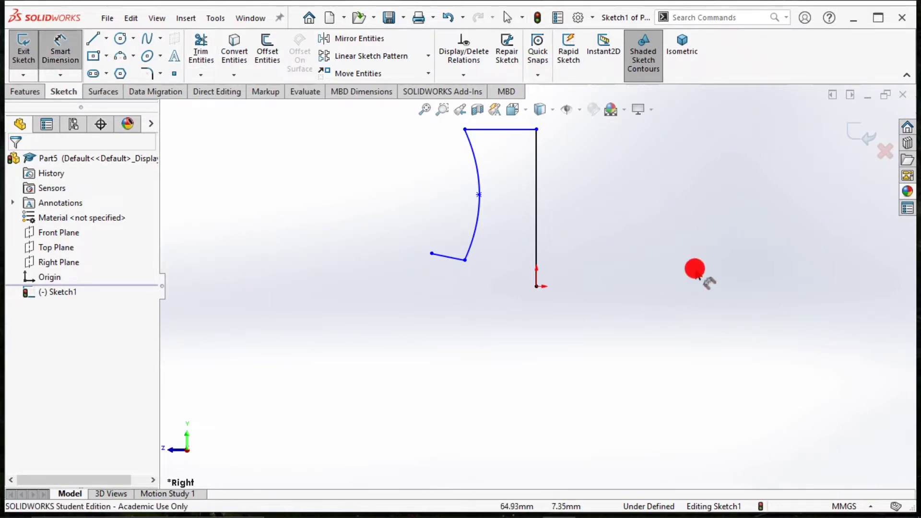
{"action": "left_click", "coordinate": [538, 220]}
{"action": "left_click", "coordinate": [586, 219]}
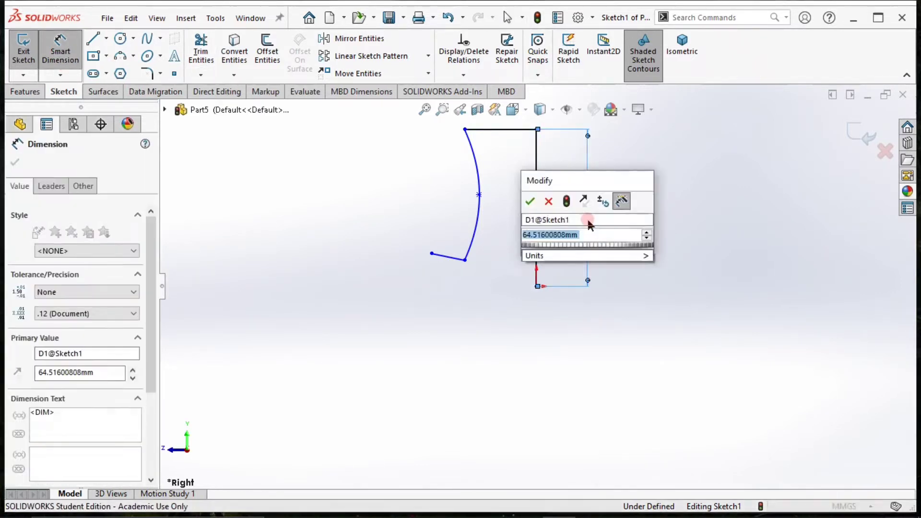
{"action": "type", "text": "170"}
{"action": "key", "text": "Return"}
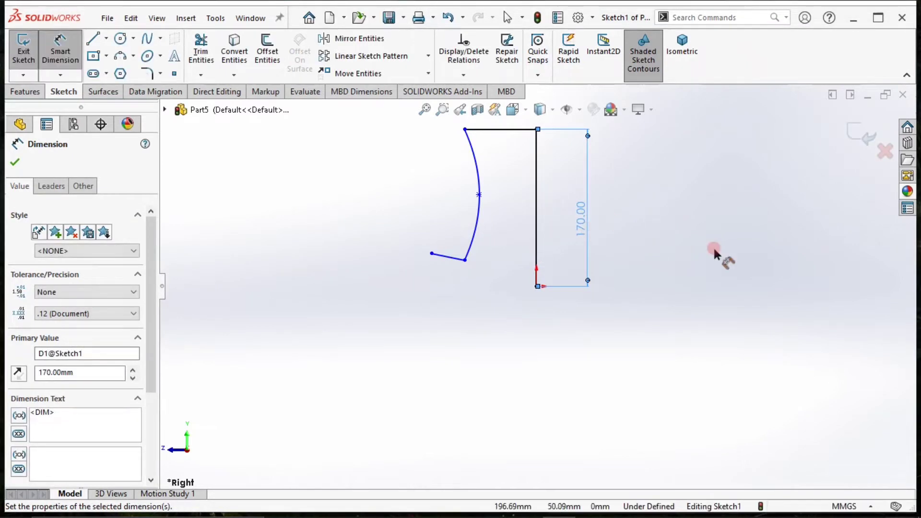
Step: Dimension the upper horizontal line's length to 70 mm
{"action": "left_click", "coordinate": [517, 231]}
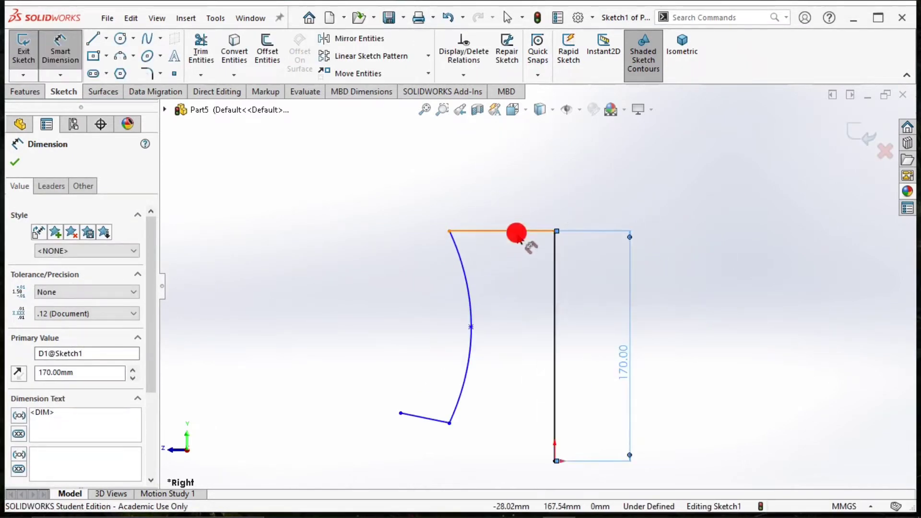
{"action": "left_click", "coordinate": [518, 186]}
{"action": "type", "text": "70"}
{"action": "key", "text": "Return"}
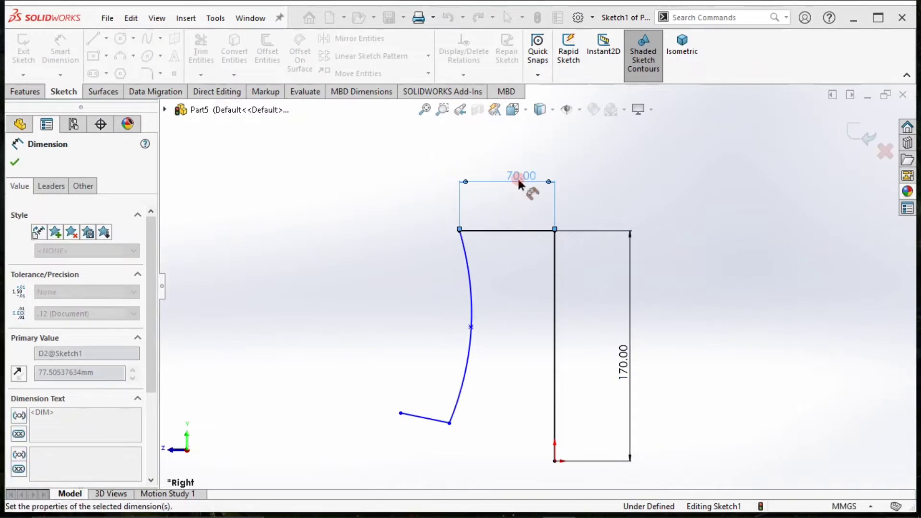
Step: Dimension the distance from the curved spline's lower end to the vertical line as 70 mm
{"action": "left_click", "coordinate": [449, 423]}
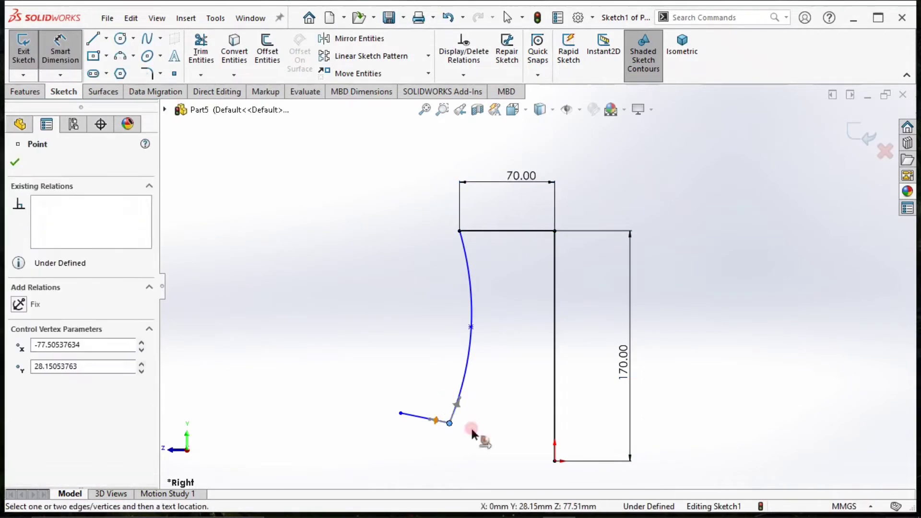
{"action": "left_click", "coordinate": [555, 427]}
{"action": "left_click", "coordinate": [502, 460]}
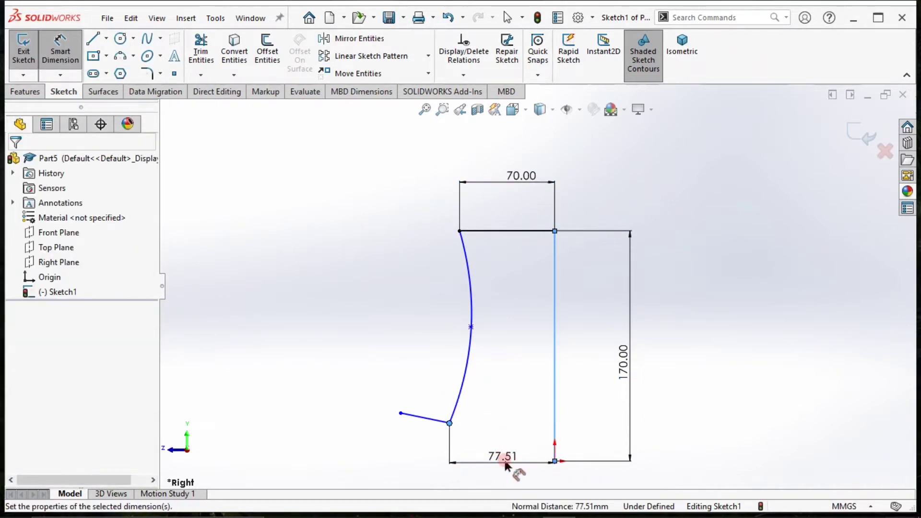
{"action": "type", "text": "70"}
{"action": "key", "text": "Return"}
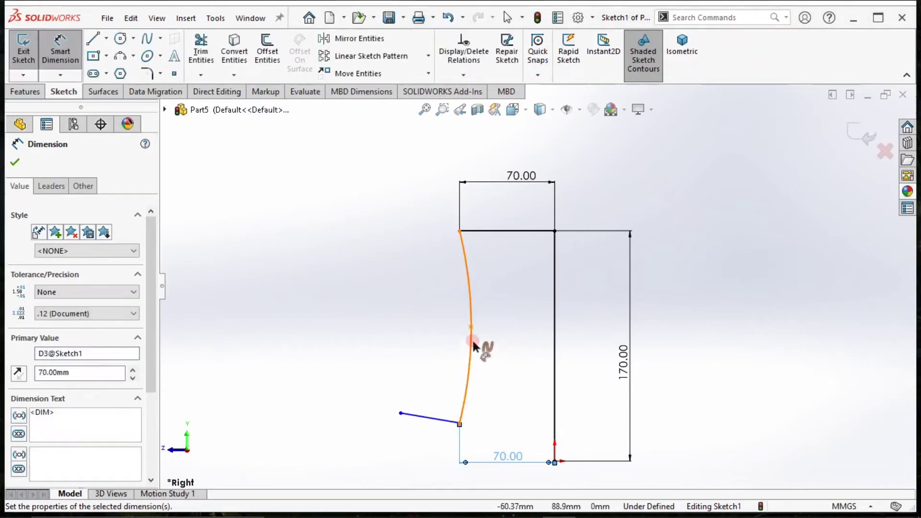
Step: Dimension the distance from the curved spline's middle point to the vertical line as 61.5 mm
{"action": "left_click", "coordinate": [471, 327]}
{"action": "left_click", "coordinate": [555, 340]}
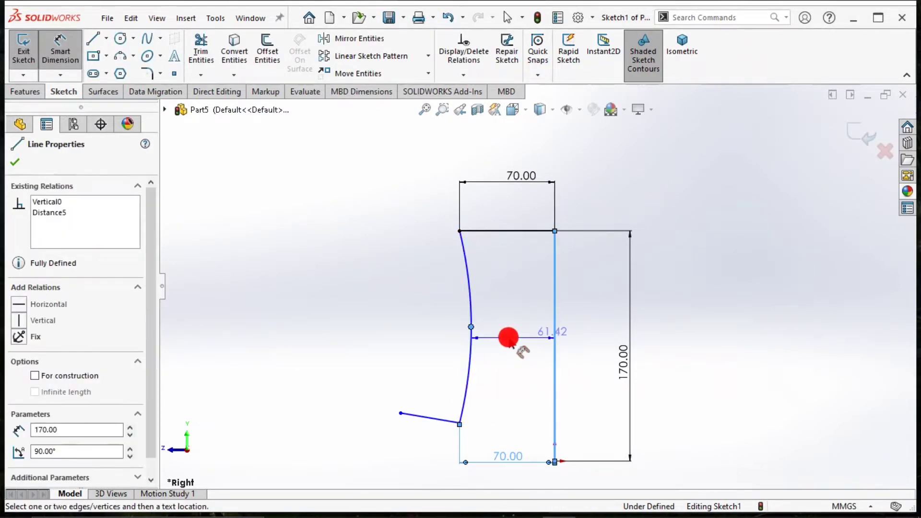
{"action": "left_click", "coordinate": [507, 355]}
{"action": "type", "text": "6"}
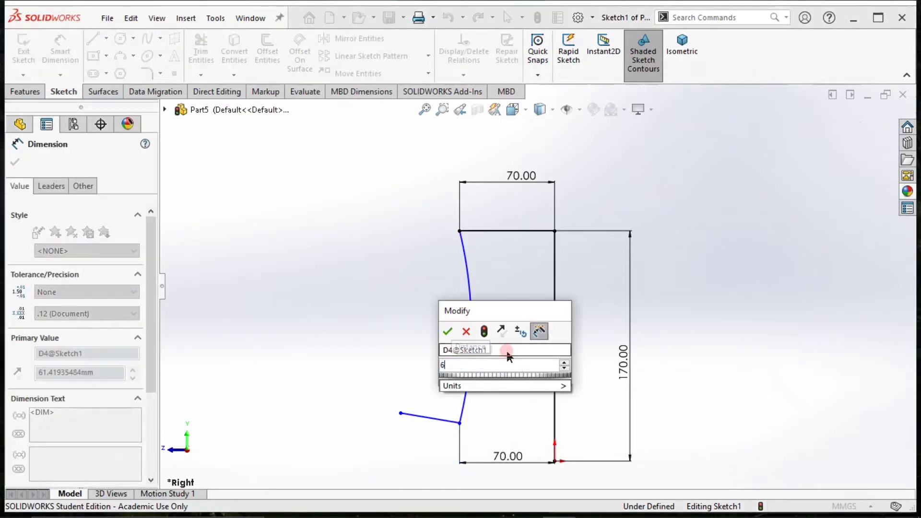
{"action": "type", "text": "1.5"}
{"action": "key", "text": "Return"}
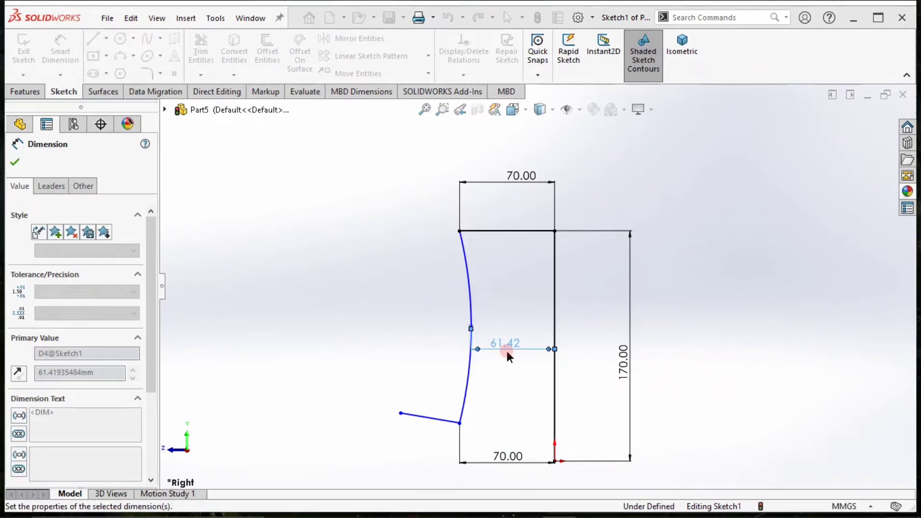
{"action": "key", "text": "Escape"}
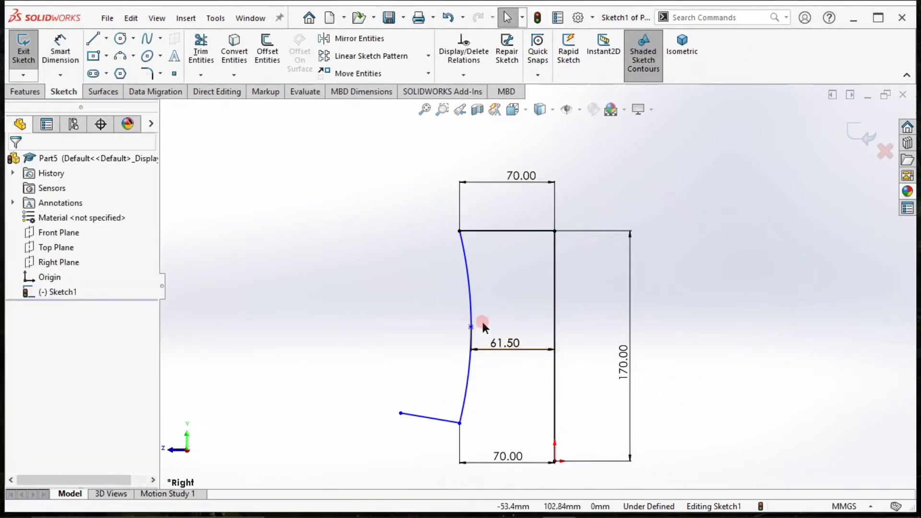
Step: Apply 2 mm sketch fillets to the curved spline's lower and upper corners, accepting deletion of the corners' existing relations
{"action": "scroll", "coordinate": [495, 304], "scroll_direction": "up", "scroll_amount": 2}
{"action": "scroll", "coordinate": [506, 353], "scroll_direction": "down", "scroll_amount": 1}
{"action": "scroll", "coordinate": [469, 371], "scroll_direction": "down", "scroll_amount": 1}
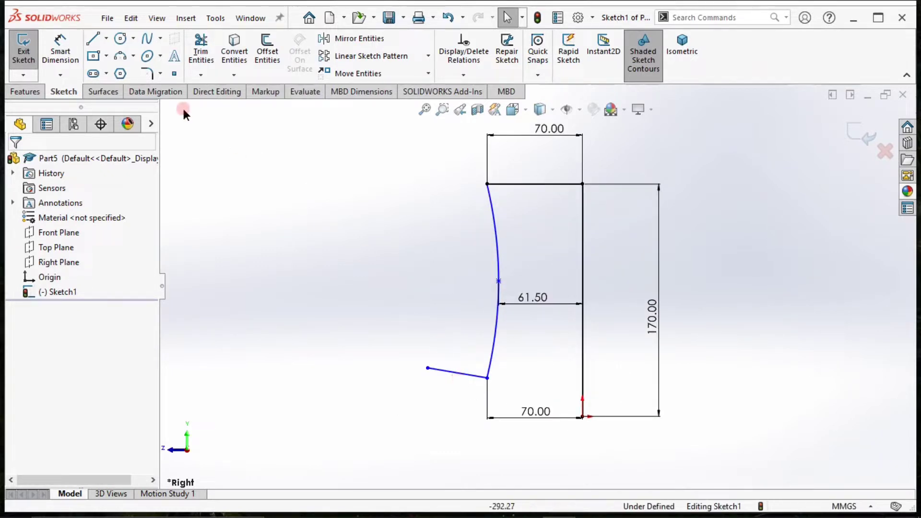
{"action": "left_click", "coordinate": [147, 73]}
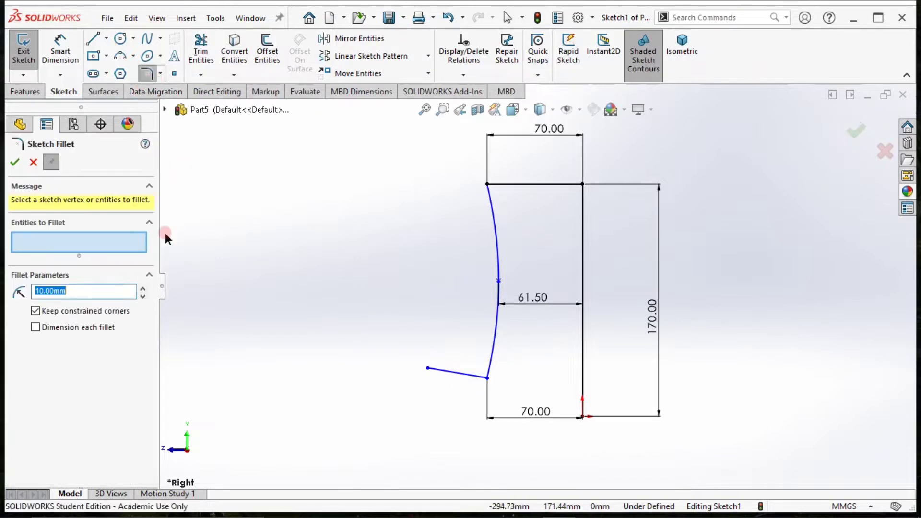
{"action": "type", "text": "2"}
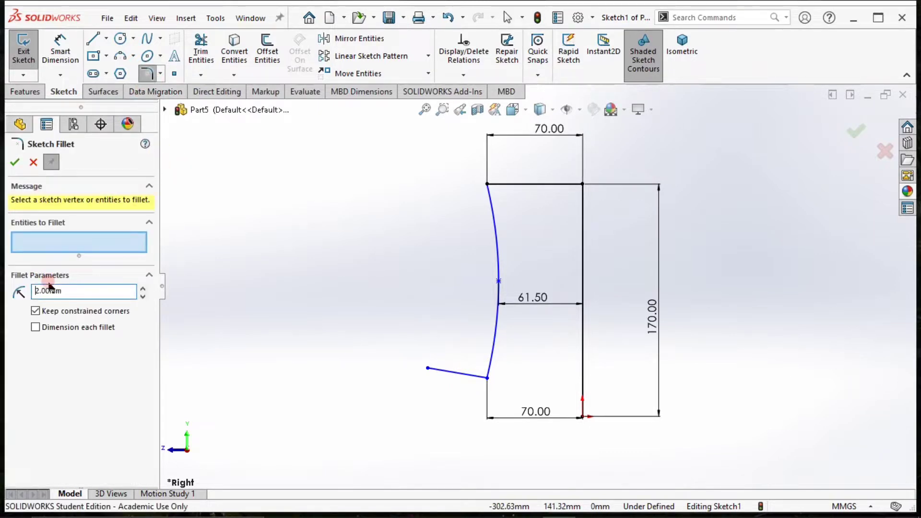
{"action": "left_click", "coordinate": [126, 353]}
{"action": "left_click", "coordinate": [487, 377]}
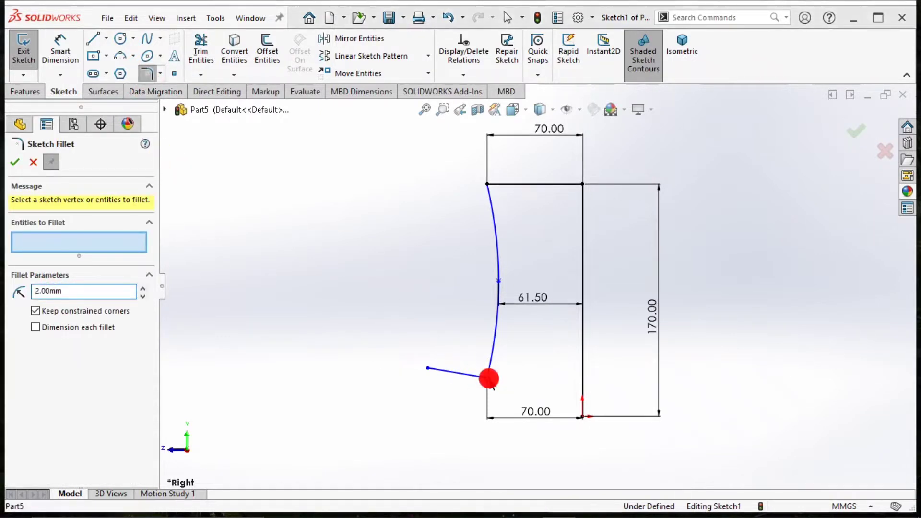
{"action": "left_click", "coordinate": [503, 266]}
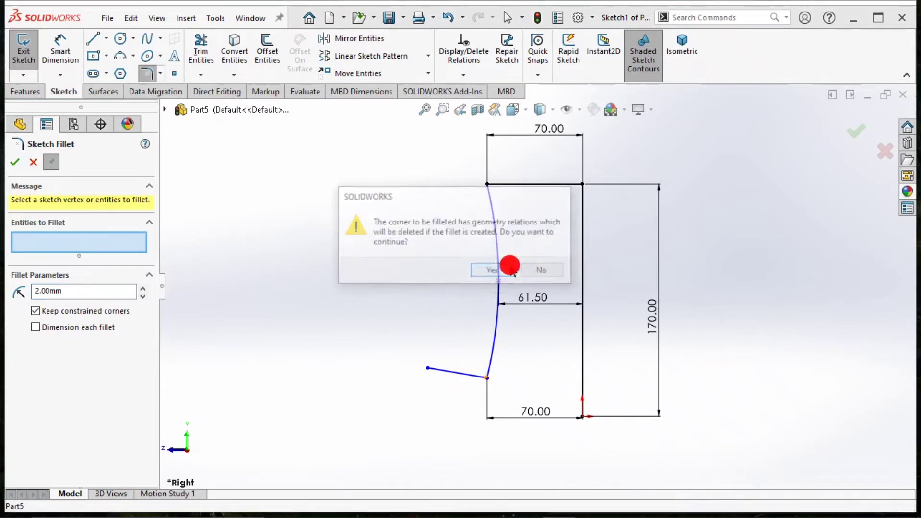
{"action": "left_click", "coordinate": [487, 185]}
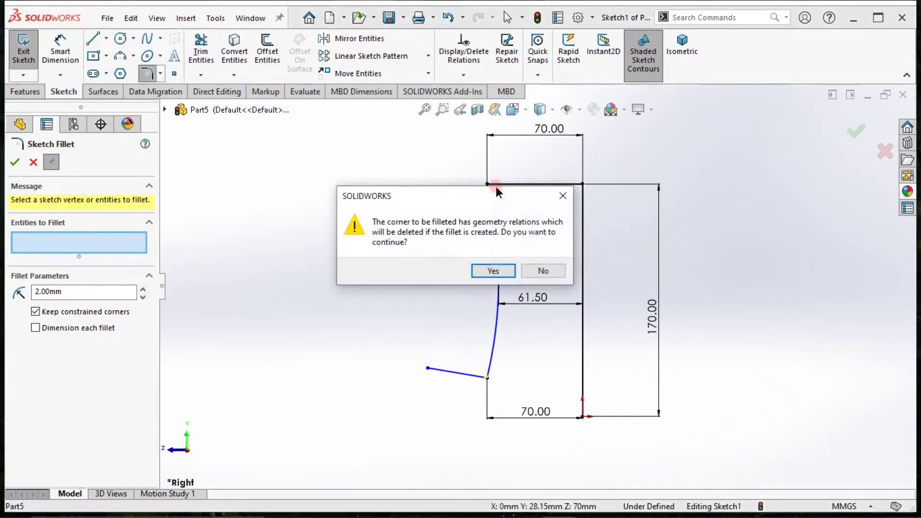
{"action": "left_click", "coordinate": [501, 272]}
{"action": "left_click", "coordinate": [434, 265]}
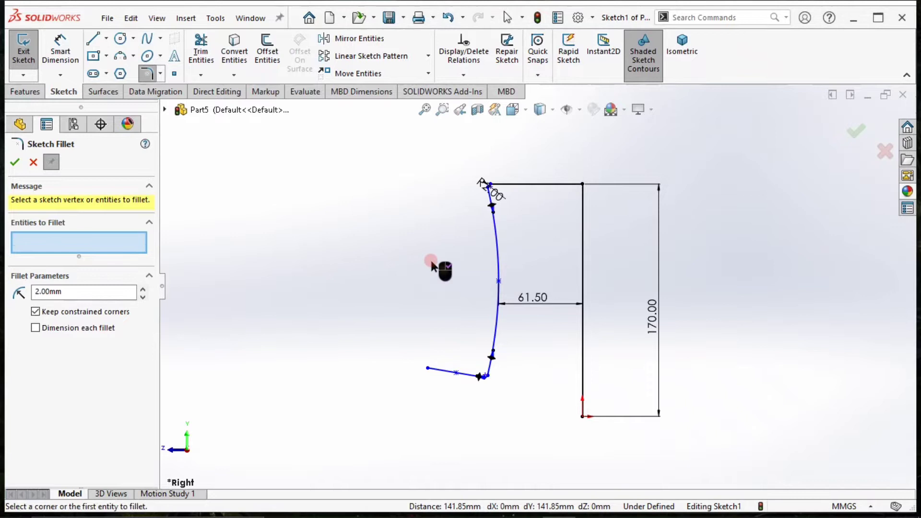
{"action": "right_click", "coordinate": [398, 268]}
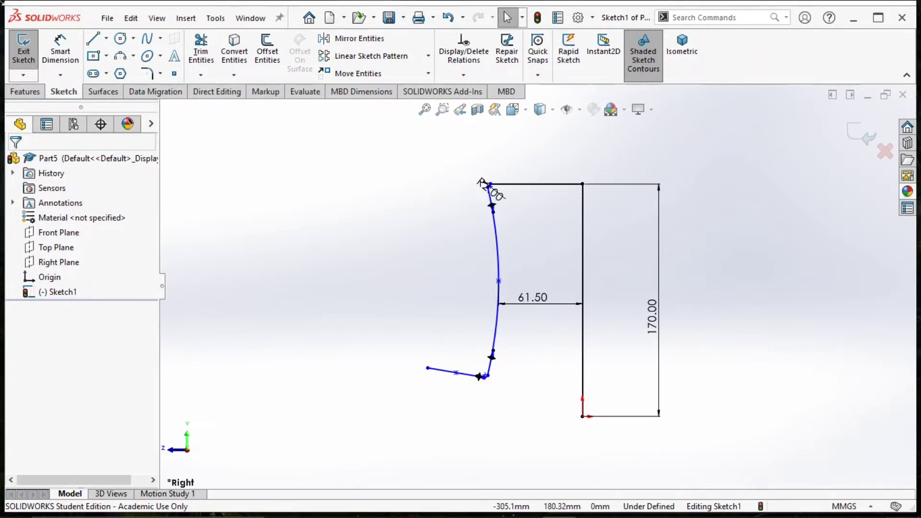
Step: Dimension the vertical distance between the lower spline's free end and the lower fillet's centre point as 3.6 mm
{"action": "left_click", "coordinate": [59, 48]}
{"action": "left_click", "coordinate": [428, 368]}
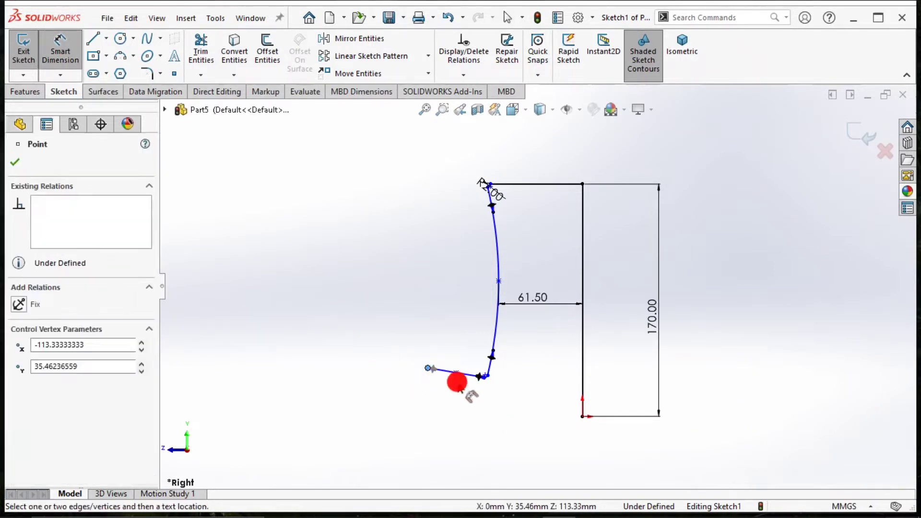
{"action": "scroll", "coordinate": [486, 383], "scroll_direction": "down", "scroll_amount": 8}
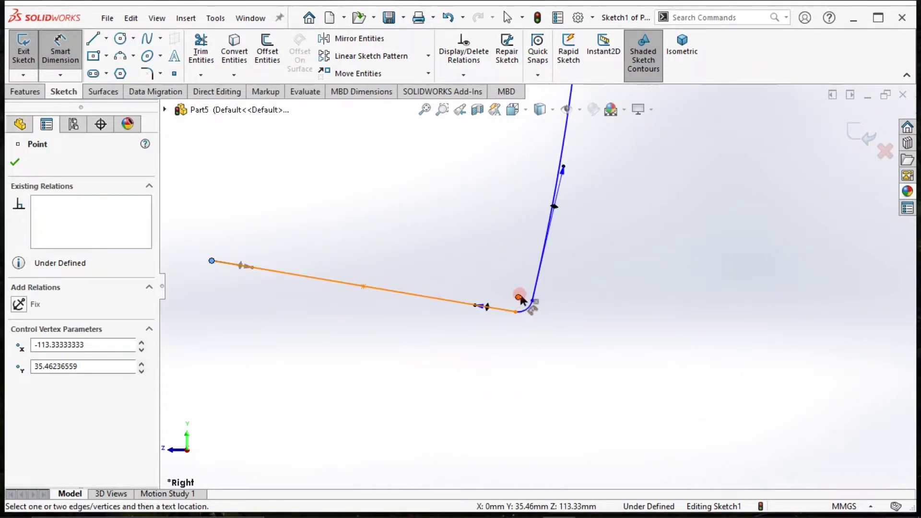
{"action": "left_click", "coordinate": [520, 298]}
{"action": "left_click", "coordinate": [190, 275]}
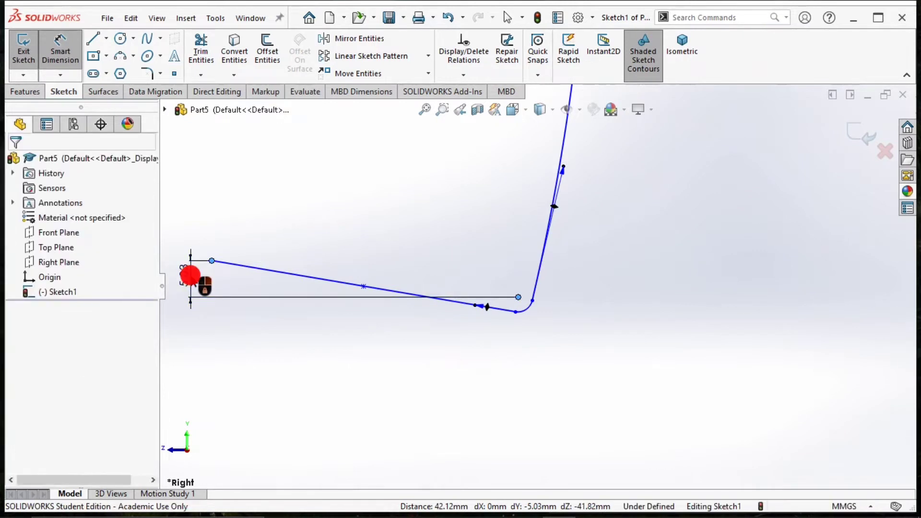
{"action": "key", "text": "Return"}
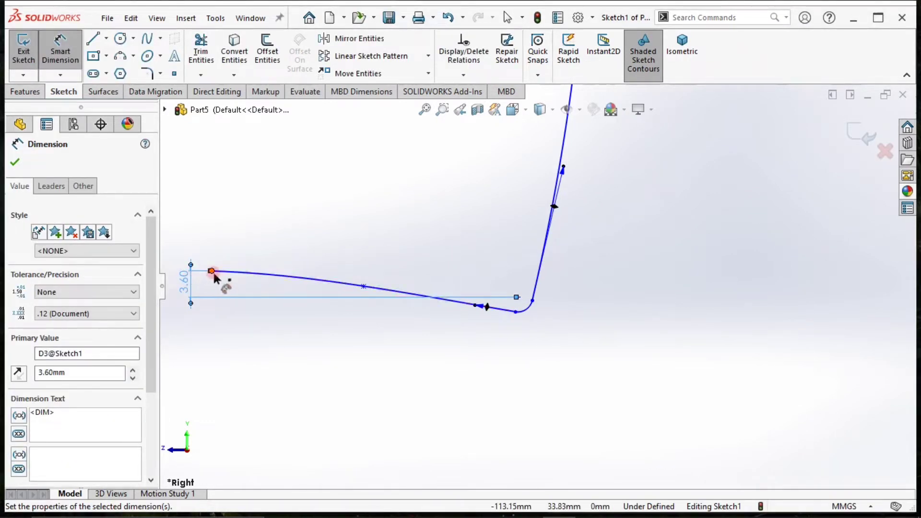
{"action": "left_click", "coordinate": [211, 271]}
{"action": "scroll", "coordinate": [376, 244], "scroll_direction": "up", "scroll_amount": 3}
{"action": "scroll", "coordinate": [376, 244], "scroll_direction": "up", "scroll_amount": 3}
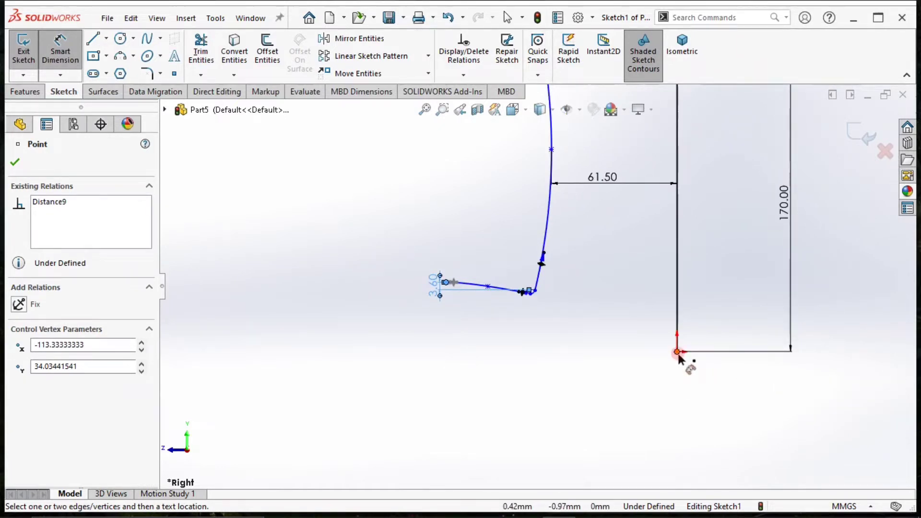
{"action": "key", "text": "Escape"}
{"action": "key", "text": "Escape"}
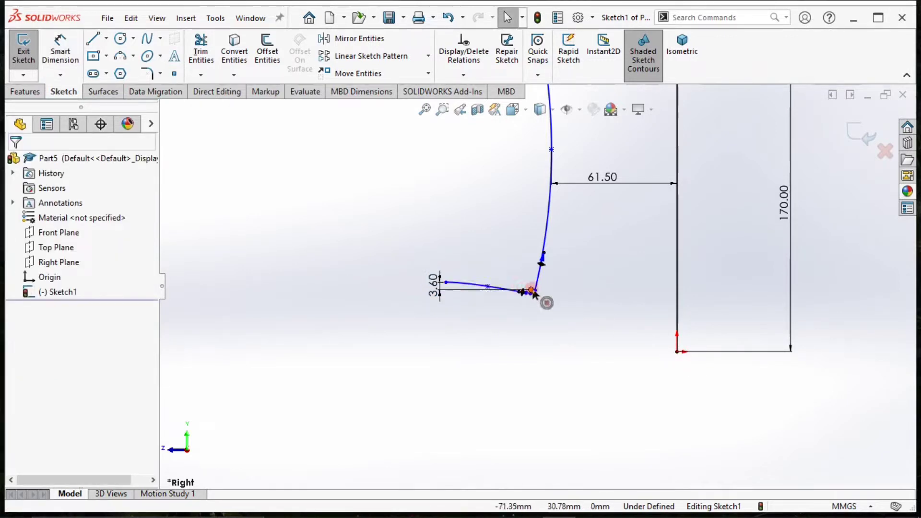
Step: Dimension the height of the lower fillet's centre point above the origin as 24 mm
{"action": "left_click", "coordinate": [532, 290]}
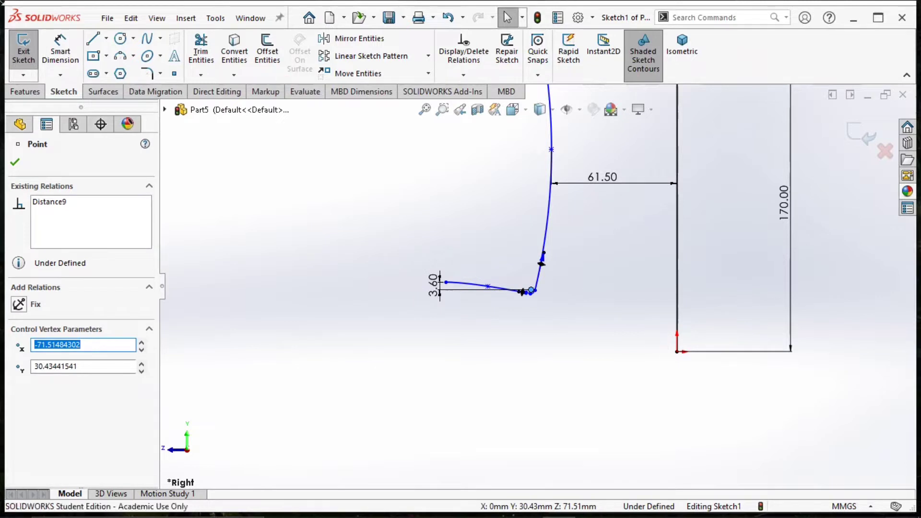
{"action": "left_click", "coordinate": [60, 48]}
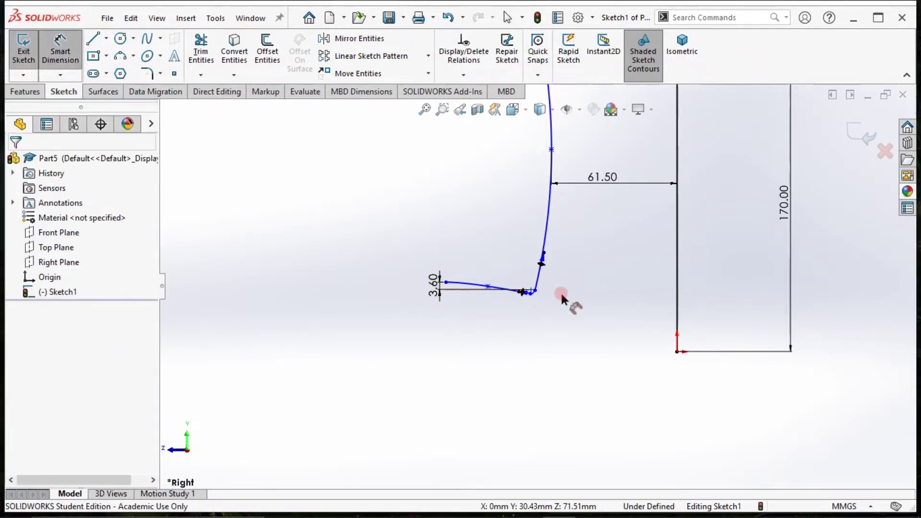
{"action": "scroll", "coordinate": [562, 298], "scroll_direction": "down", "scroll_amount": 4}
{"action": "left_click", "coordinate": [491, 283]}
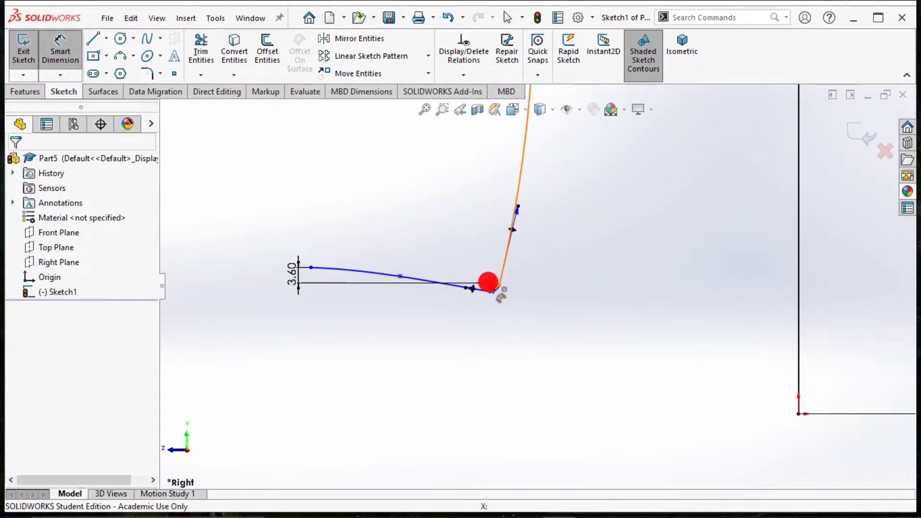
{"action": "left_click", "coordinate": [798, 414]}
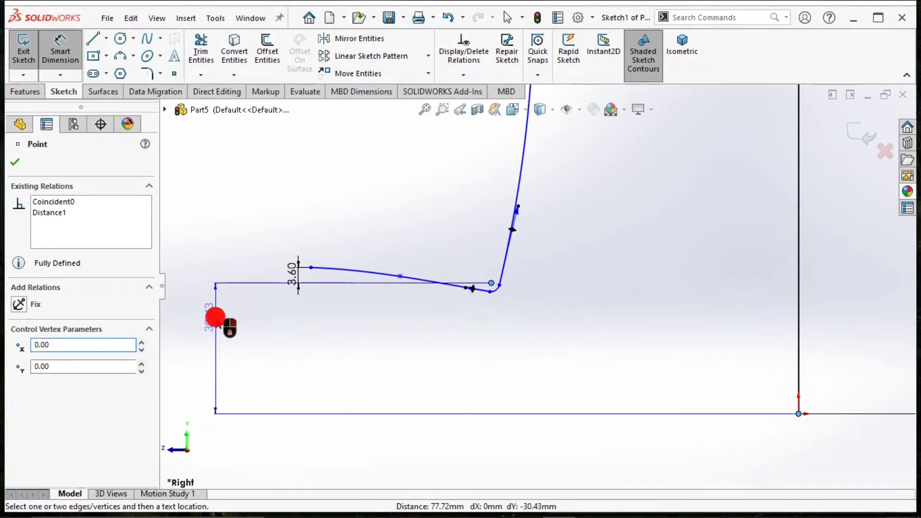
{"action": "left_click", "coordinate": [215, 316]}
{"action": "type", "text": "2"}
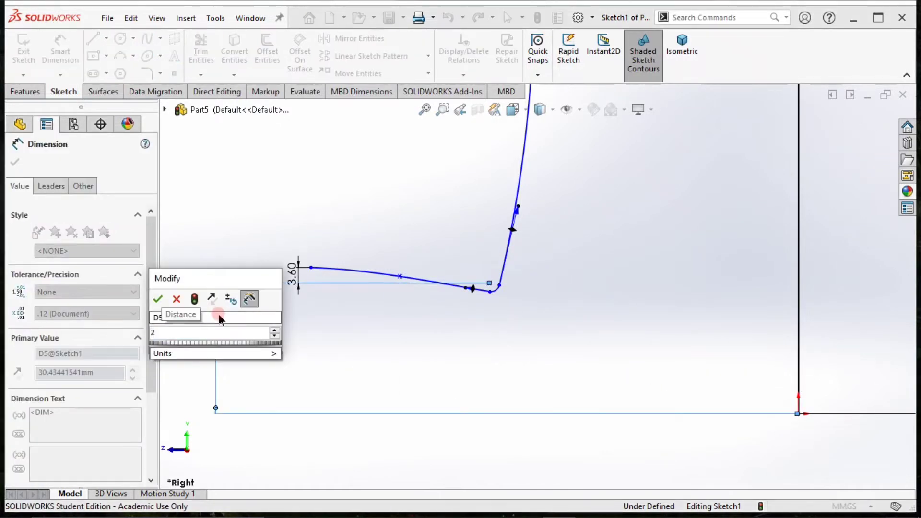
{"action": "type", "text": "4"}
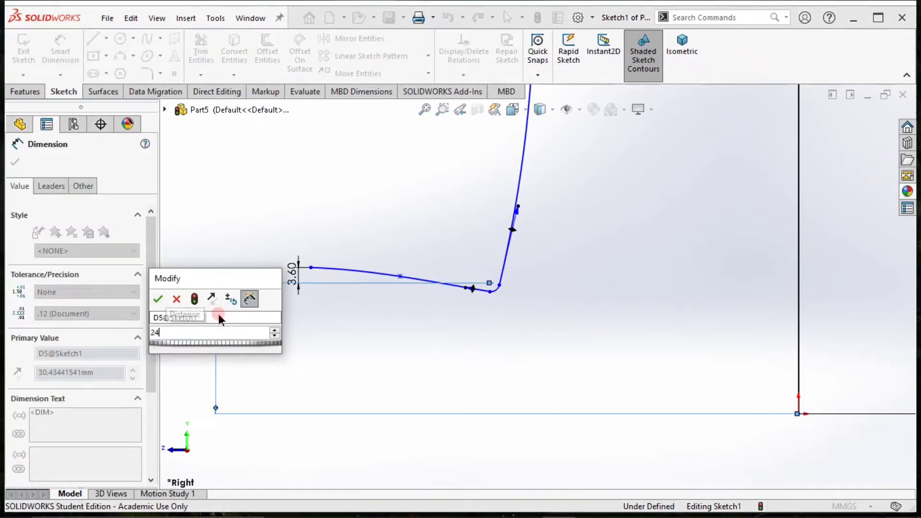
{"action": "key", "text": "Return"}
{"action": "key", "text": "Escape"}
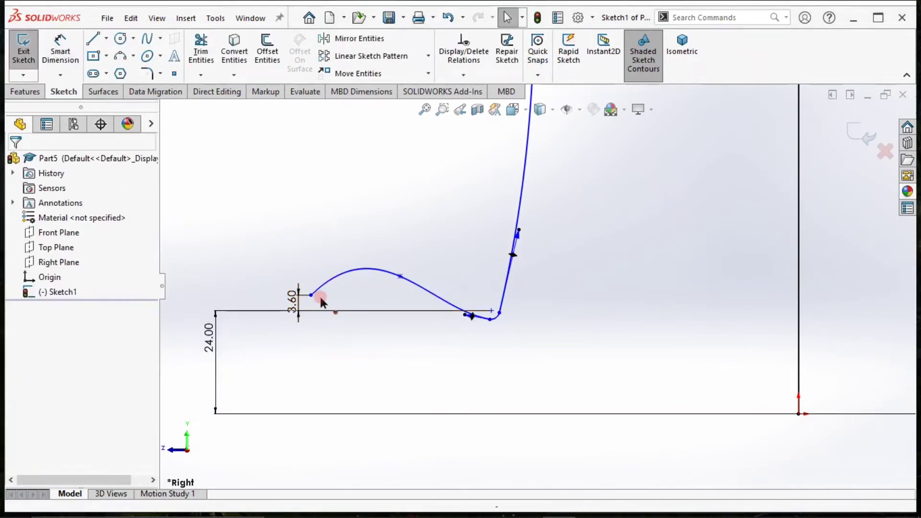
Step: Pull the lower spline's middle point down to flatten the curve, and dimension its free end 28.3 mm horizontally from the lower fillet's centre
{"action": "left_click_drag", "start_coordinate": [400, 277], "coordinate": [383, 304]}
{"action": "left_click", "coordinate": [357, 345]}
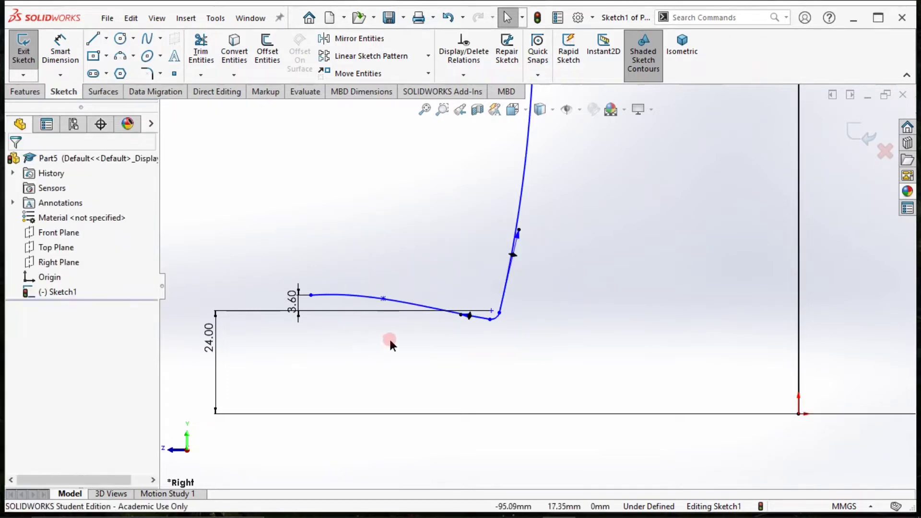
{"action": "left_click", "coordinate": [73, 57]}
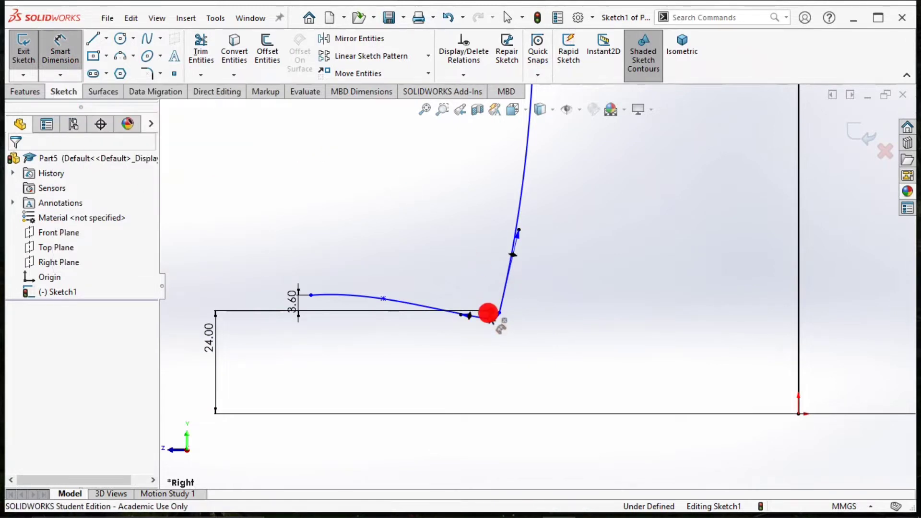
{"action": "left_click", "coordinate": [489, 314]}
{"action": "left_click", "coordinate": [311, 295]}
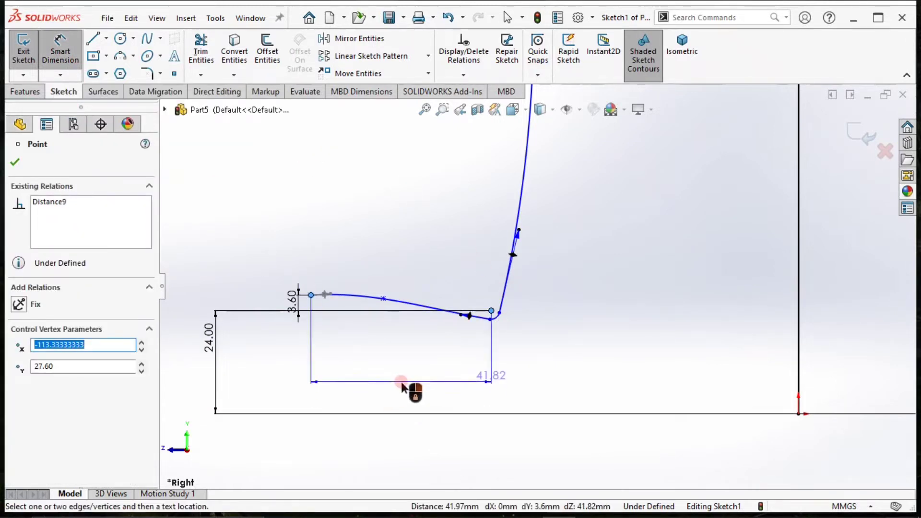
{"action": "left_click", "coordinate": [401, 384]}
{"action": "type", "text": "28."}
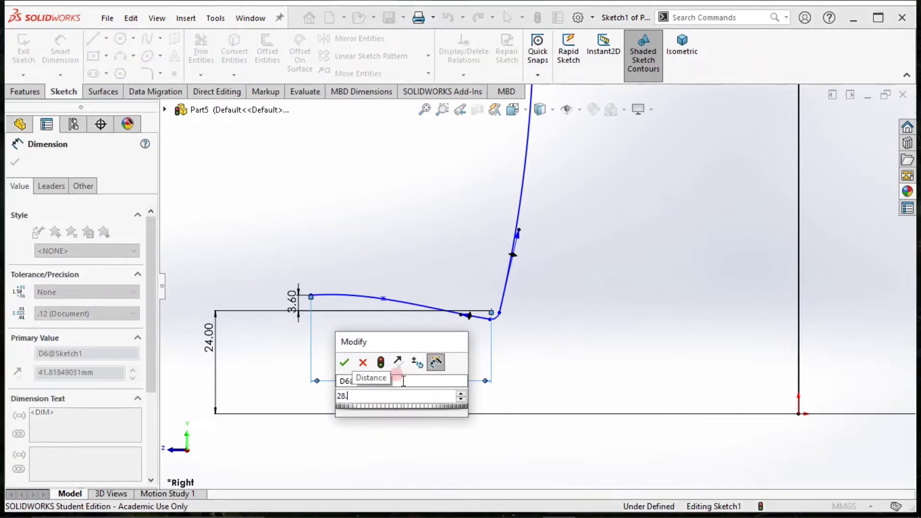
{"action": "type", "text": "3"}
{"action": "key", "text": "Return"}
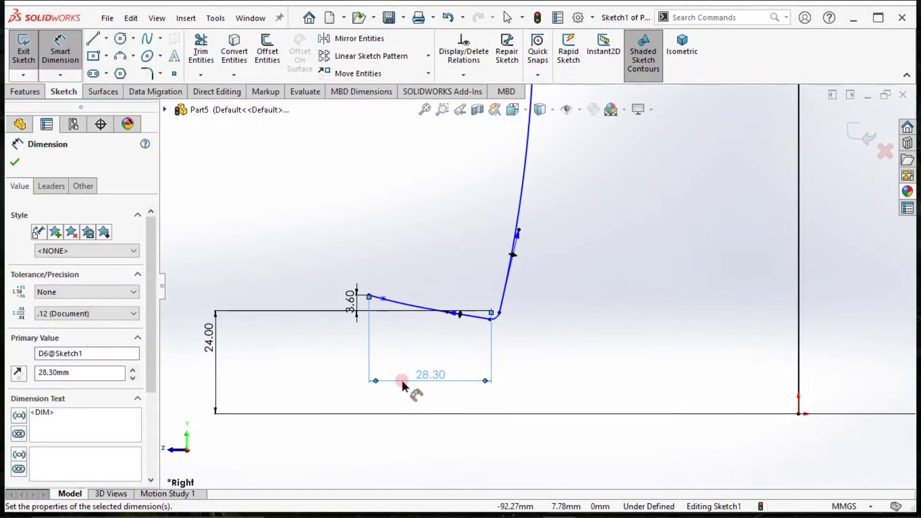
{"action": "key", "text": "Escape"}
Step: Fully define all entities in the sketch with calculated relations and dimensions, and exit the sketch
{"action": "key", "text": "z"}
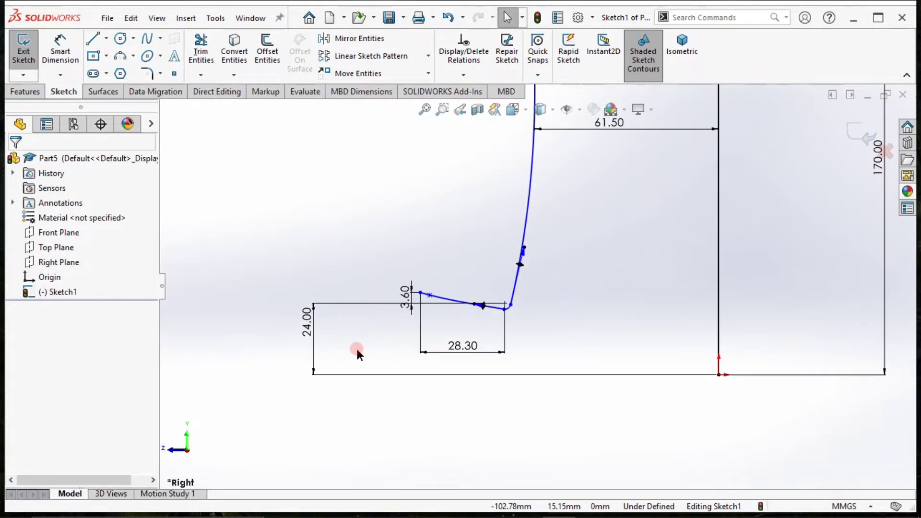
{"action": "key", "text": "z"}
{"action": "key", "text": "z"}
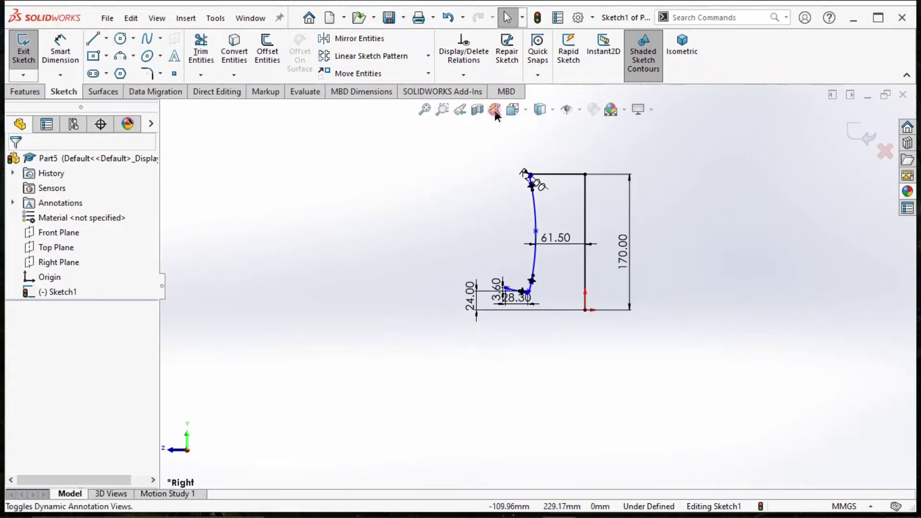
{"action": "left_click", "coordinate": [485, 75]}
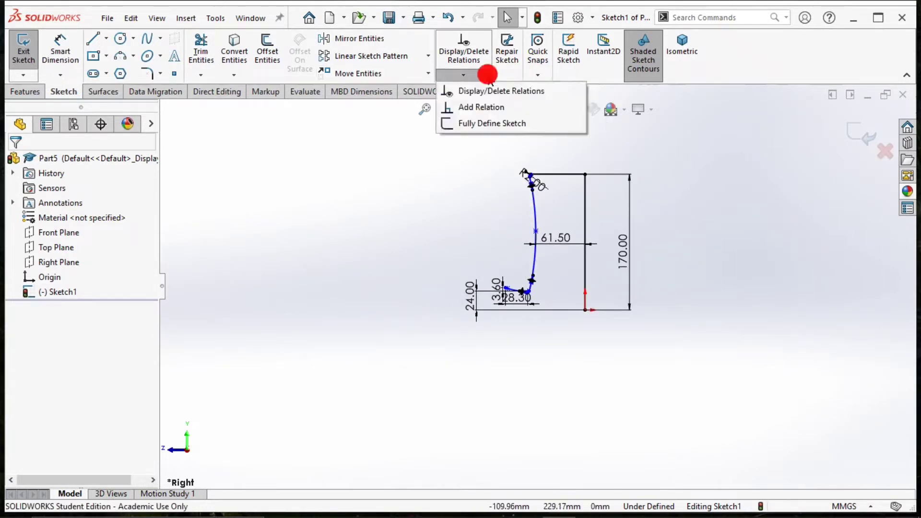
{"action": "left_click", "coordinate": [466, 122]}
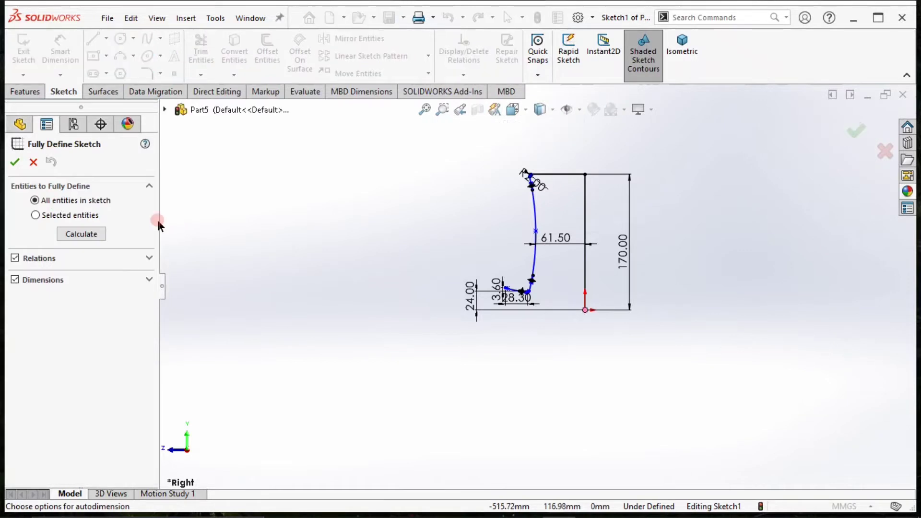
{"action": "left_click", "coordinate": [81, 234]}
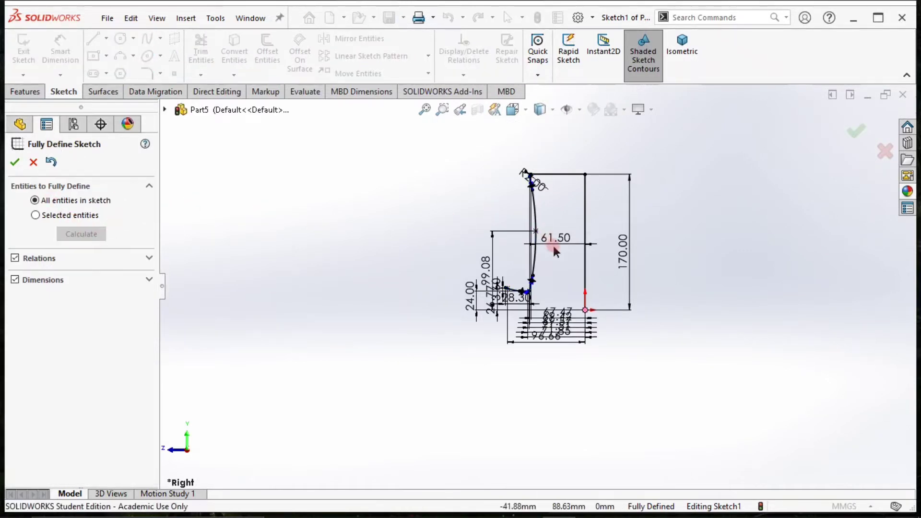
{"action": "left_click", "coordinate": [425, 110]}
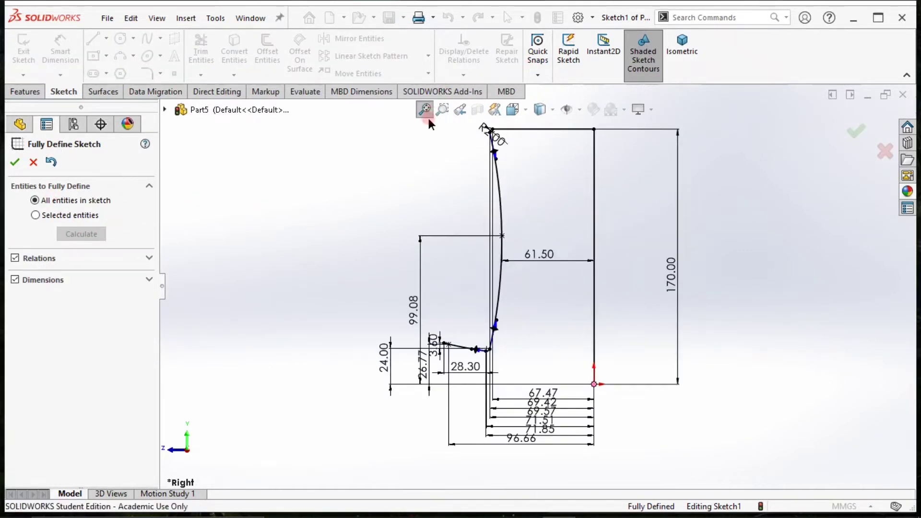
{"action": "left_click", "coordinate": [15, 162]}
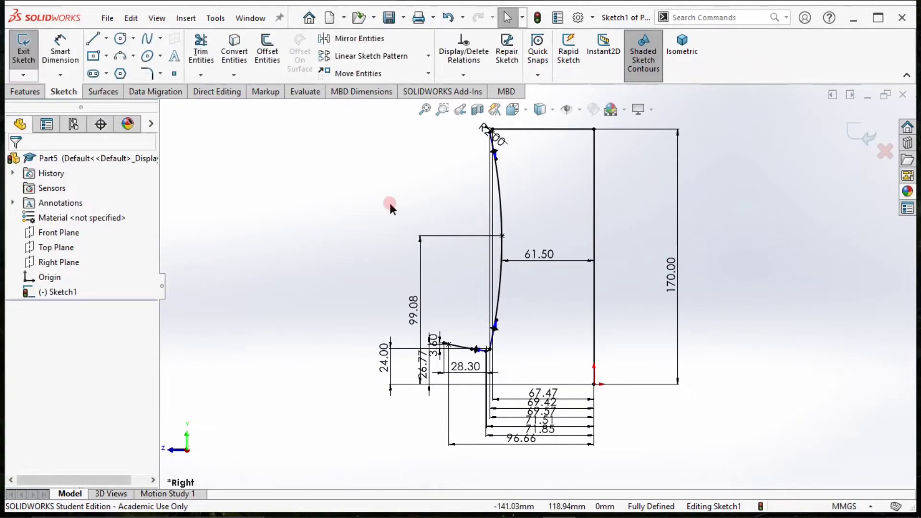
{"action": "left_click", "coordinate": [857, 142]}
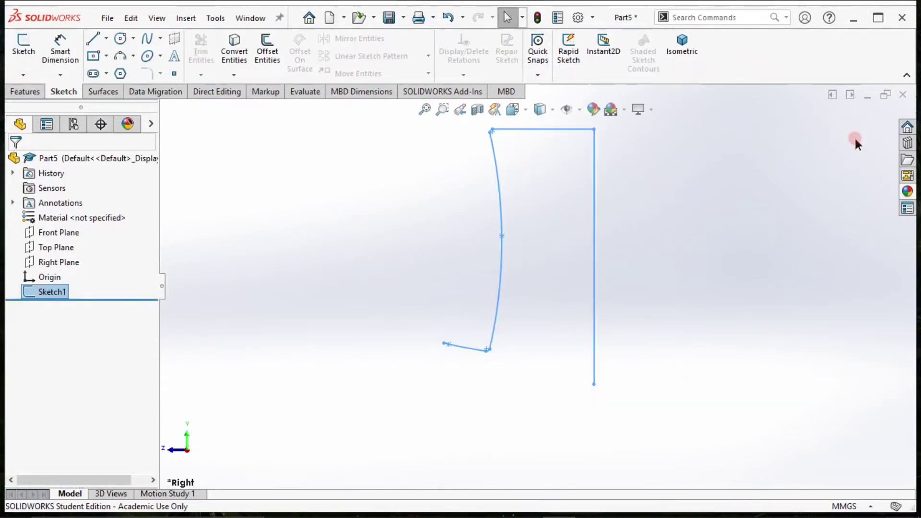
Step: Start a sketch on the Front Plane and draw a vertical centerline about 188 mm long upward from the origin
{"action": "left_click", "coordinate": [684, 59]}
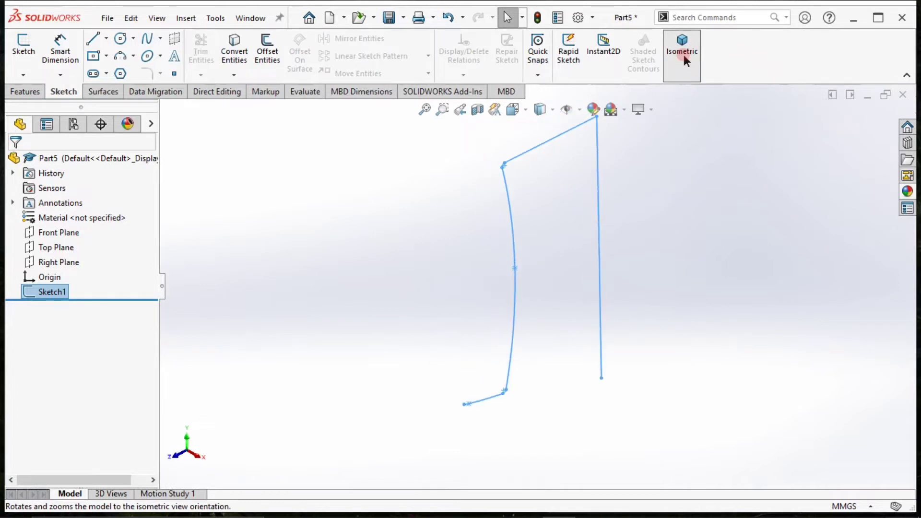
{"action": "left_click", "coordinate": [69, 233]}
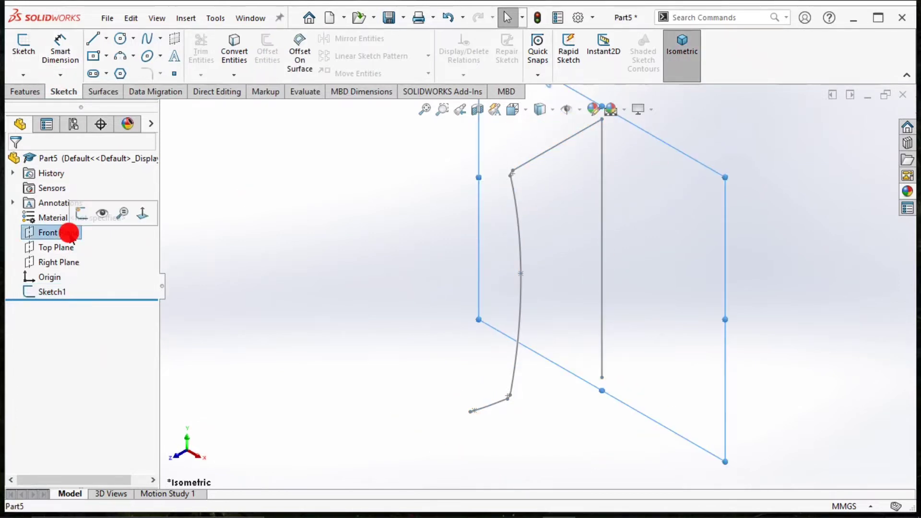
{"action": "left_click", "coordinate": [80, 213]}
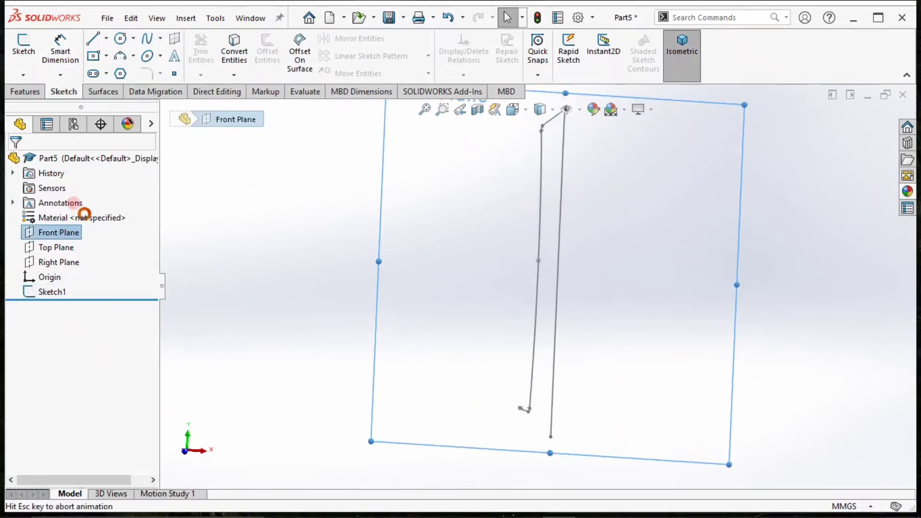
{"action": "left_click", "coordinate": [107, 38]}
{"action": "left_click", "coordinate": [108, 73]}
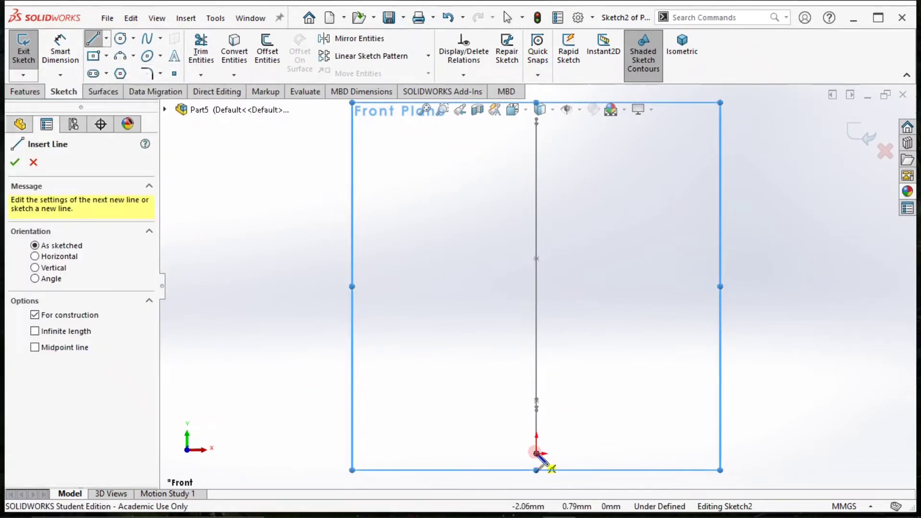
{"action": "left_click", "coordinate": [537, 453]}
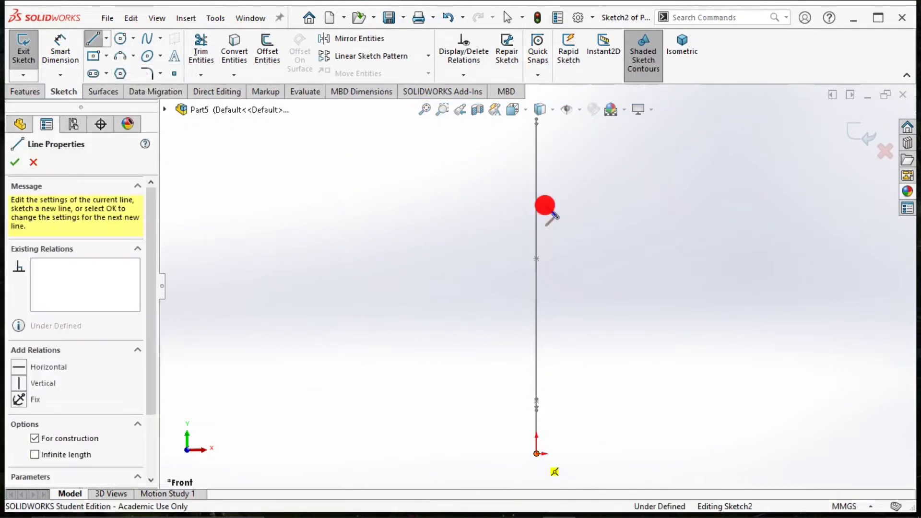
{"action": "left_click", "coordinate": [531, 143]}
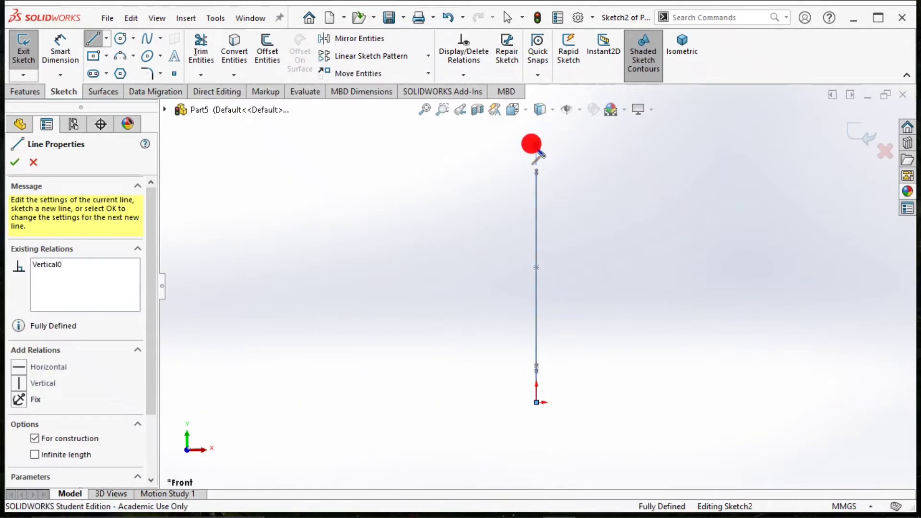
{"action": "key", "text": "Escape"}
Step: Draw a horizontal line to the right from the centerline's upper end
{"action": "key", "text": "s"}
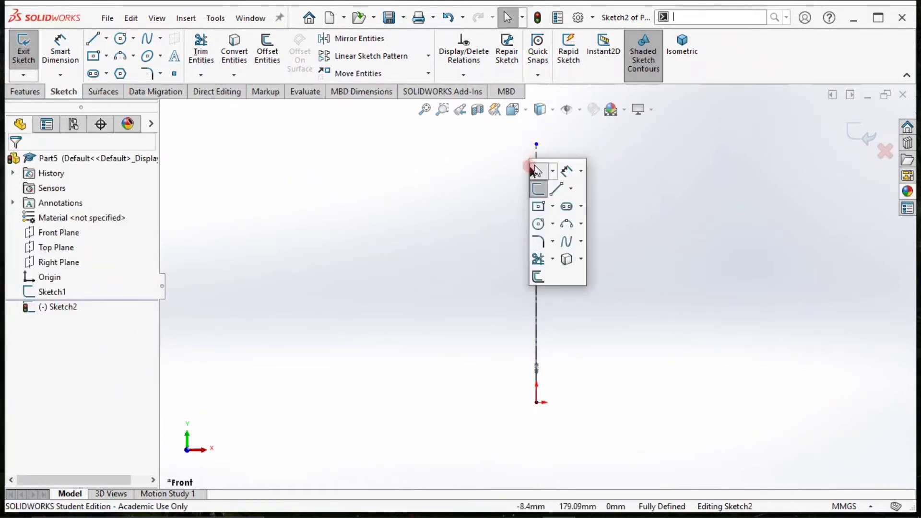
{"action": "left_click", "coordinate": [557, 188]}
{"action": "left_click", "coordinate": [537, 144]}
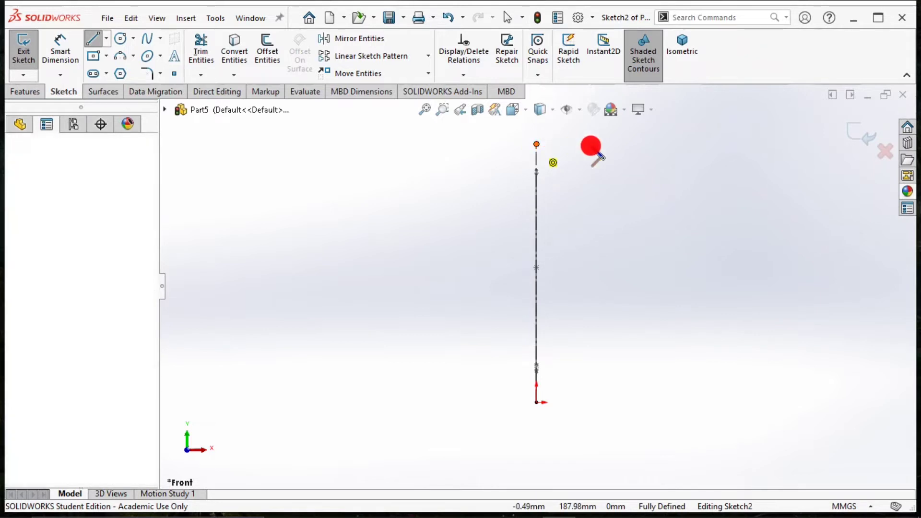
{"action": "left_click", "coordinate": [620, 144]}
{"action": "key", "text": "Escape"}
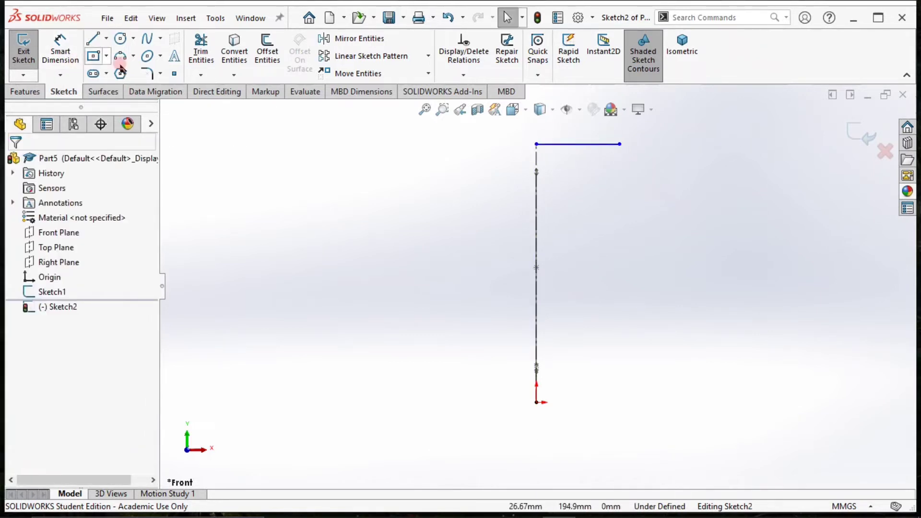
Step: Draw a three-point spline downward from the horizontal line's free end, bowing inward through a middle point about 51 mm from the centerline
{"action": "left_click", "coordinate": [147, 40]}
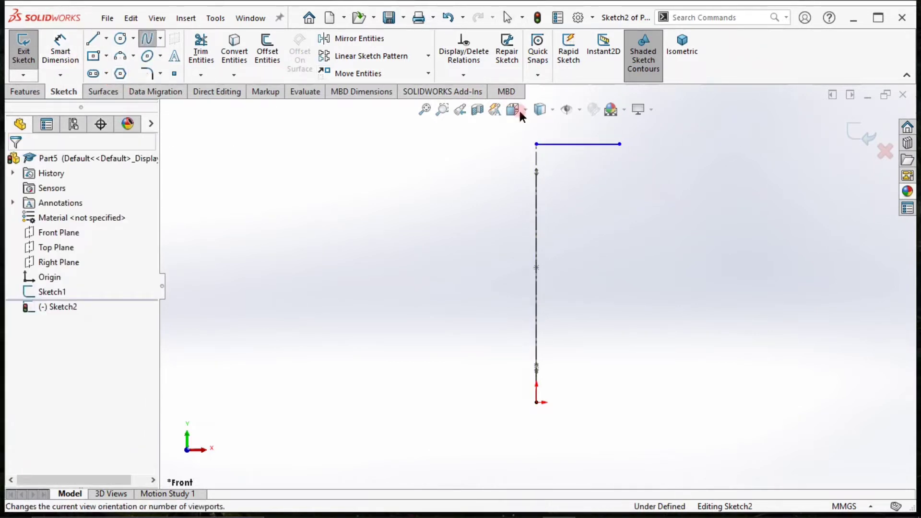
{"action": "left_click", "coordinate": [620, 144]}
{"action": "left_click_drag", "start_coordinate": [619, 301], "coordinate": [605, 246]}
{"action": "left_click", "coordinate": [605, 264]}
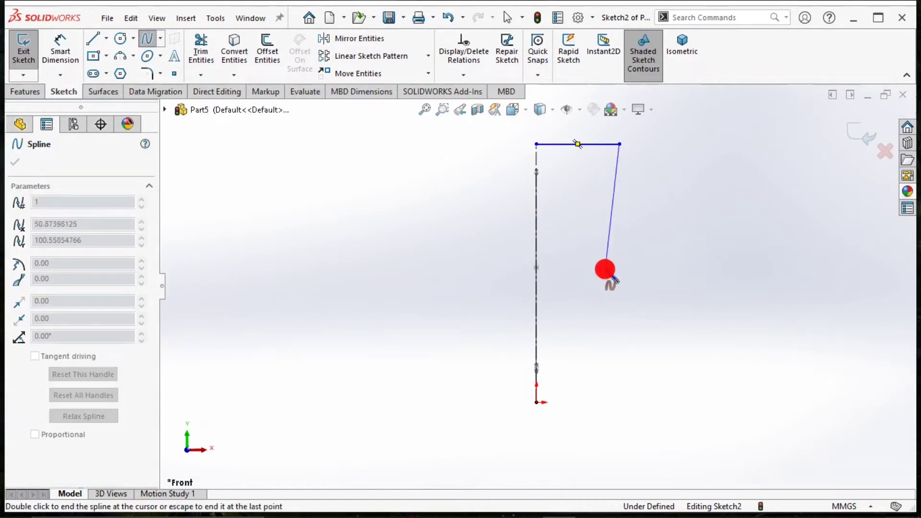
{"action": "left_click", "coordinate": [620, 359]}
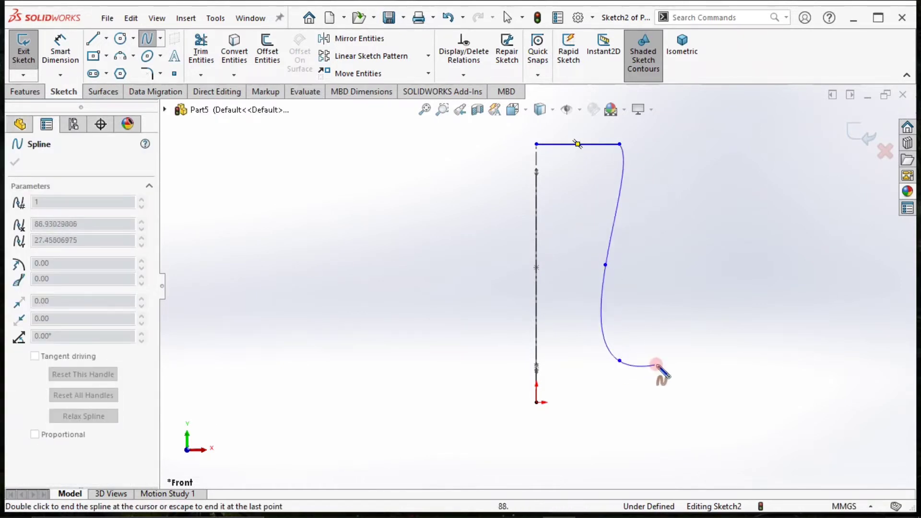
{"action": "key", "text": "Escape"}
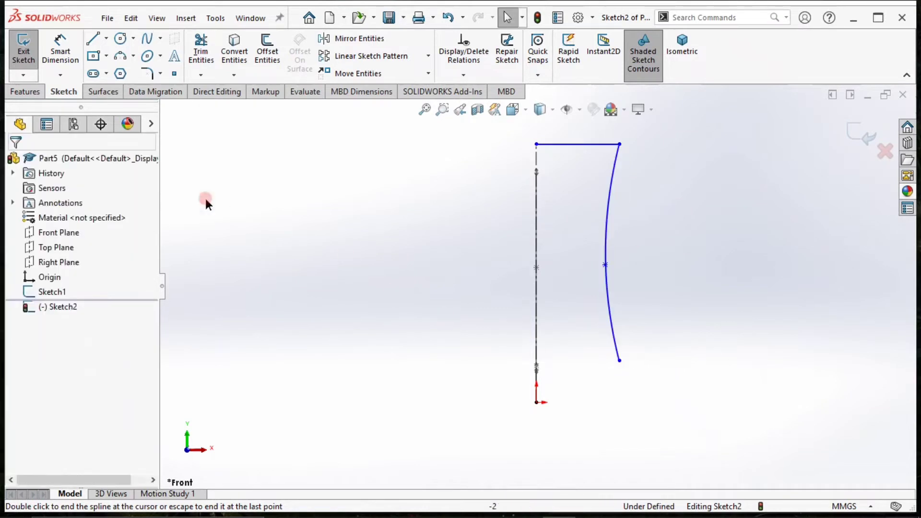
Step: Draw a short two-span spline outward and slightly upward from the long spline's lower end
{"action": "left_click", "coordinate": [147, 39]}
{"action": "left_click_drag", "start_coordinate": [622, 362], "coordinate": [677, 347]}
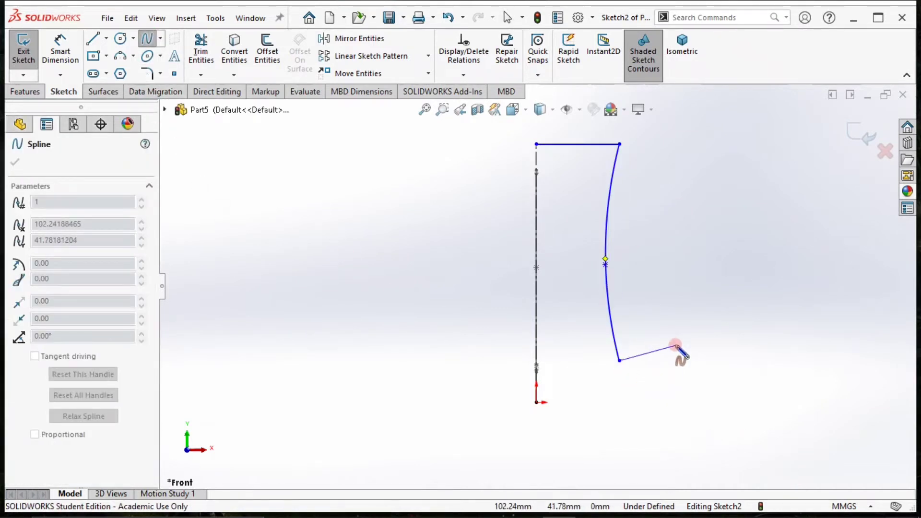
{"action": "double_click", "coordinate": [653, 353]}
{"action": "key", "text": "Escape"}
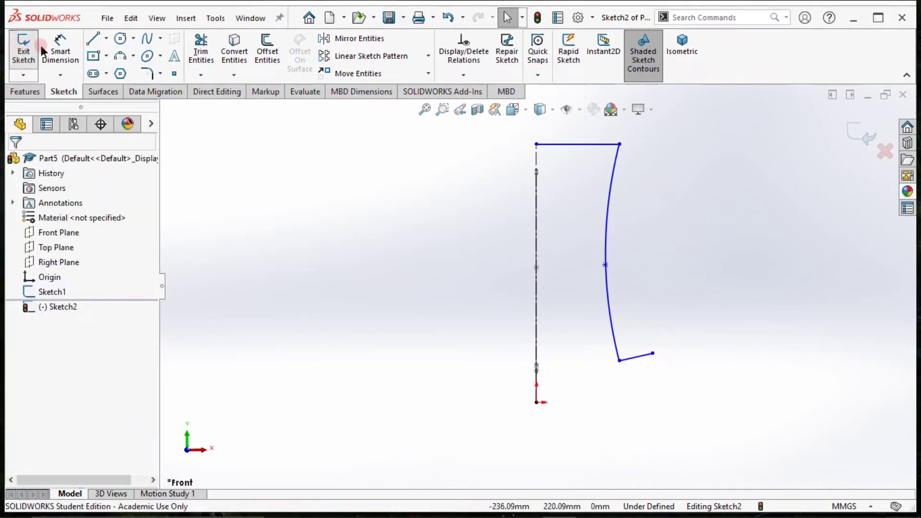
Step: Dimension the vertical centerline 170 mm long and the upper horizontal line 80 mm long
{"action": "left_click", "coordinate": [44, 49]}
{"action": "left_click", "coordinate": [536, 163]}
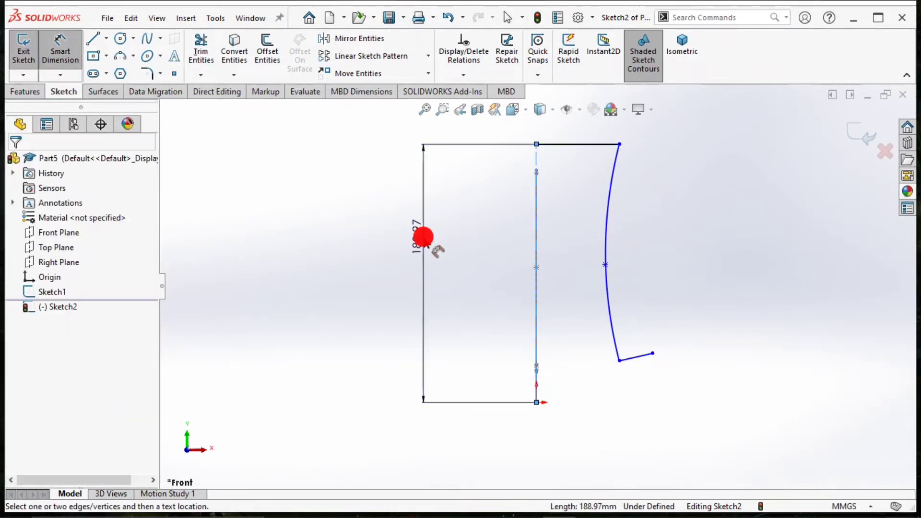
{"action": "left_click", "coordinate": [422, 235]}
{"action": "type", "text": "170"}
{"action": "key", "text": "Return"}
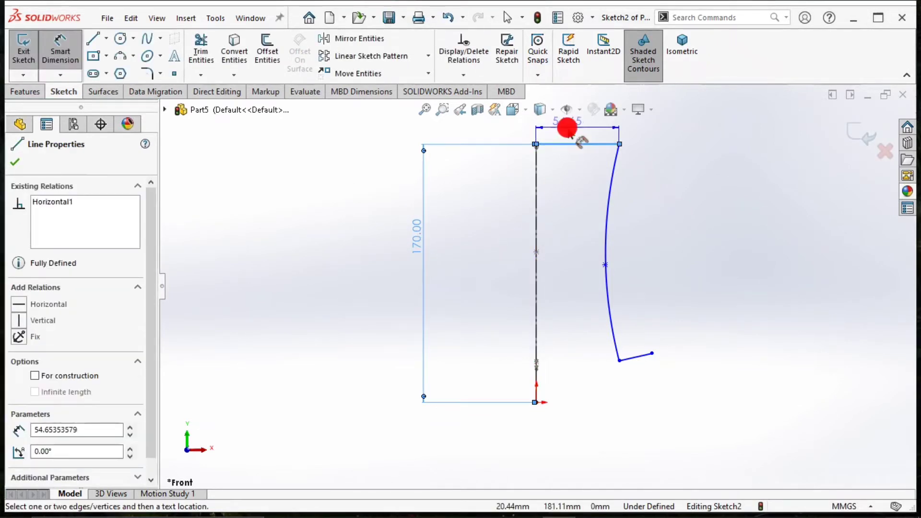
{"action": "left_click", "coordinate": [568, 127]}
{"action": "key", "text": "Return"}
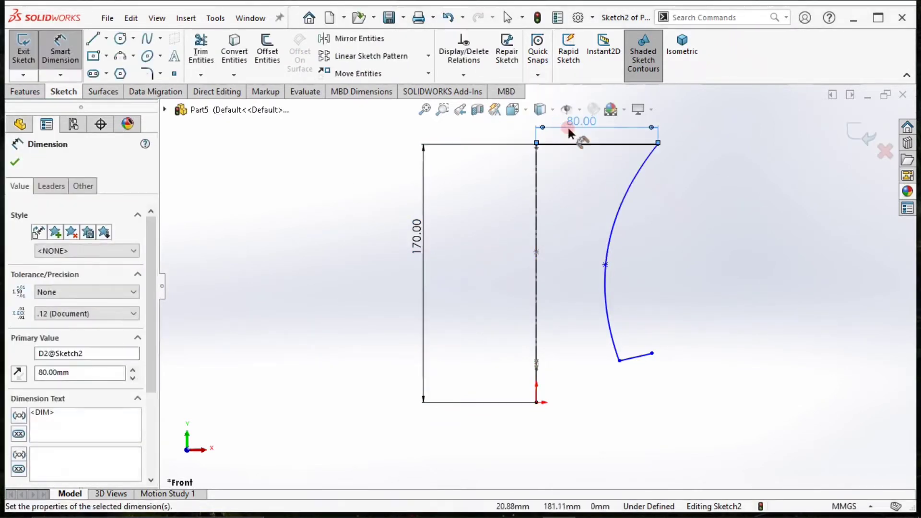
Step: Dimension the long spline's lower endpoint 80 mm horizontally from the origin
{"action": "left_click", "coordinate": [618, 362]}
{"action": "left_click", "coordinate": [542, 410]}
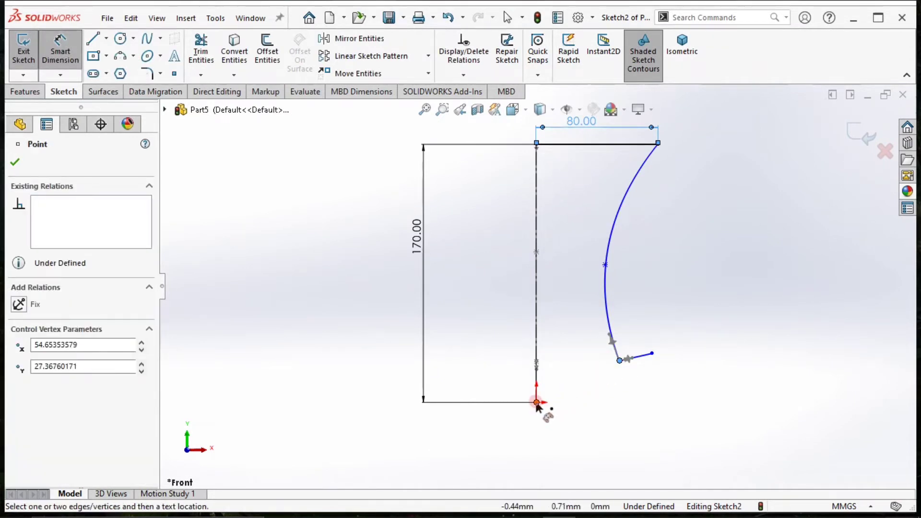
{"action": "left_click", "coordinate": [586, 454]}
{"action": "type", "text": "80"}
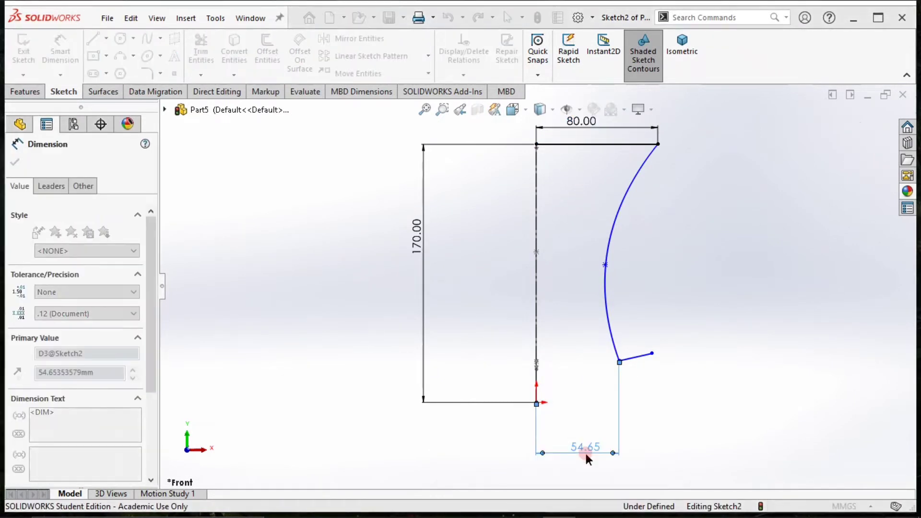
{"action": "key", "text": "Return"}
Step: Dimension the long spline's middle point 62 mm horizontally from the centerline
{"action": "left_click", "coordinate": [606, 264]}
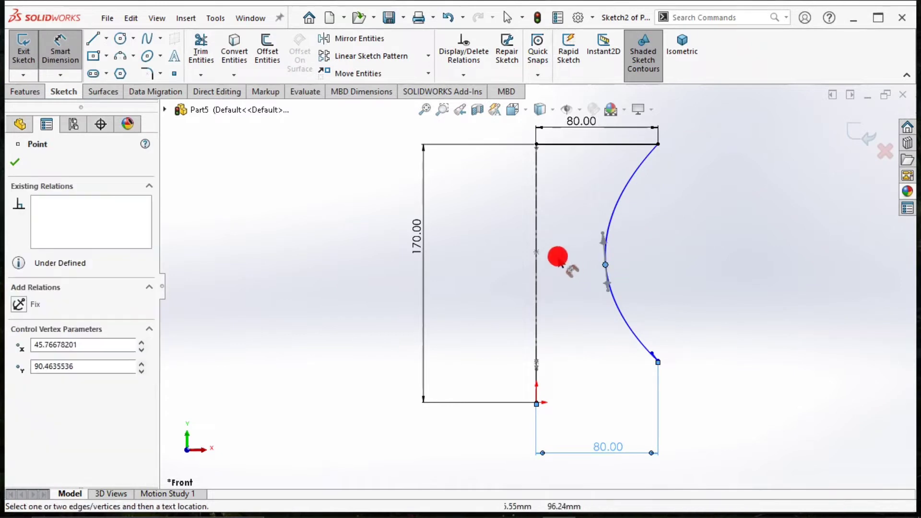
{"action": "left_click", "coordinate": [536, 266]}
{"action": "left_click", "coordinate": [573, 311]}
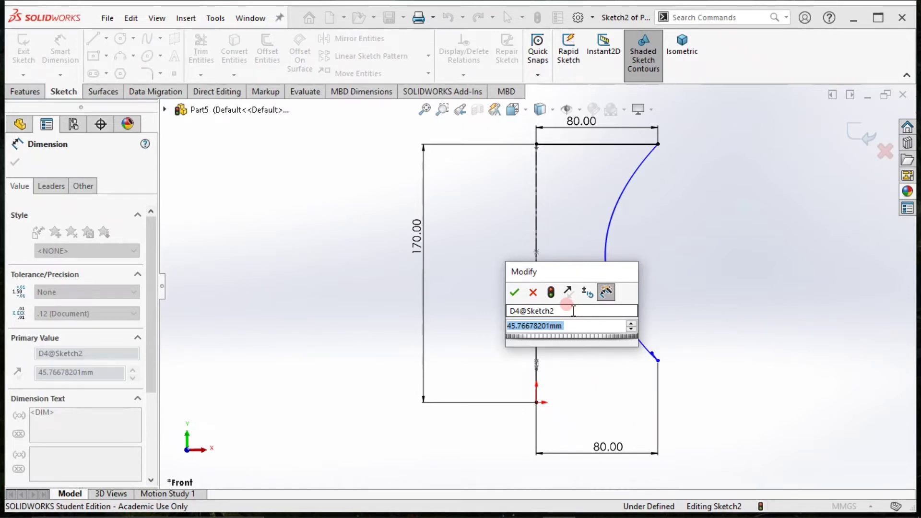
{"action": "type", "text": "62"}
{"action": "key", "text": "Return"}
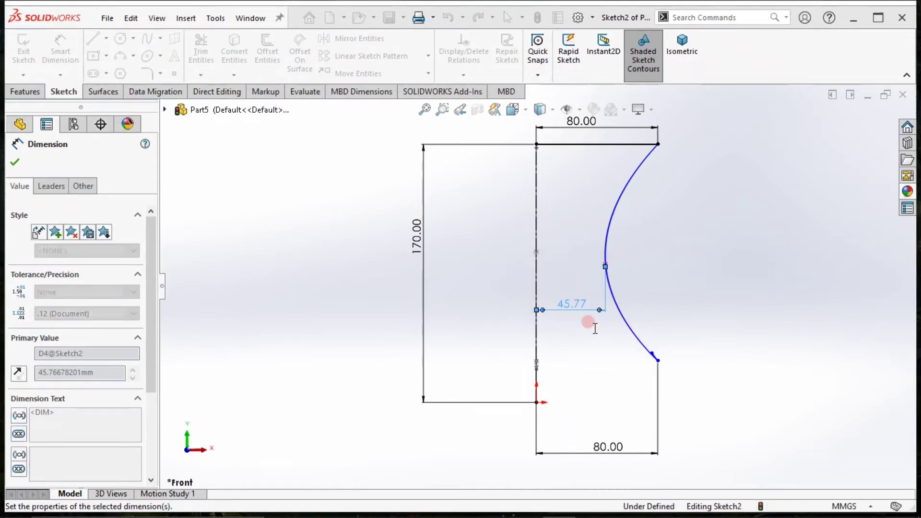
{"action": "double_click", "coordinate": [589, 305]}
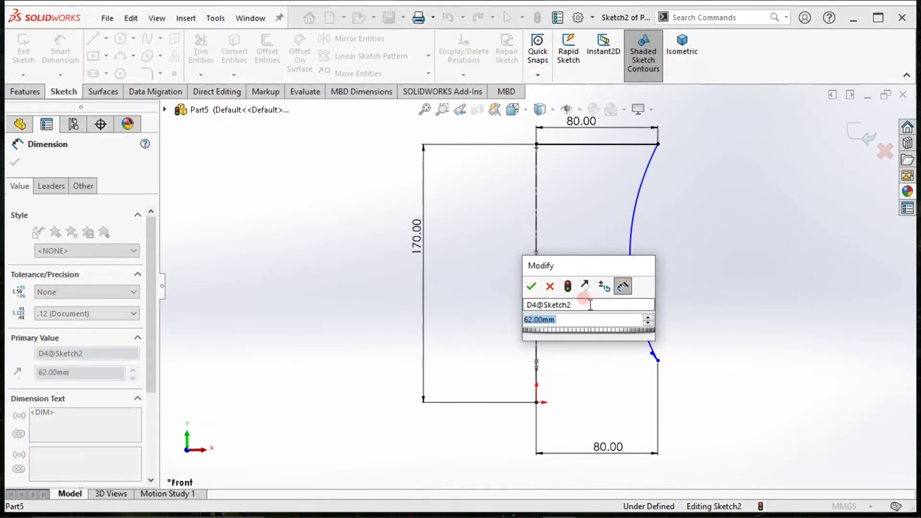
{"action": "key", "text": "Return"}
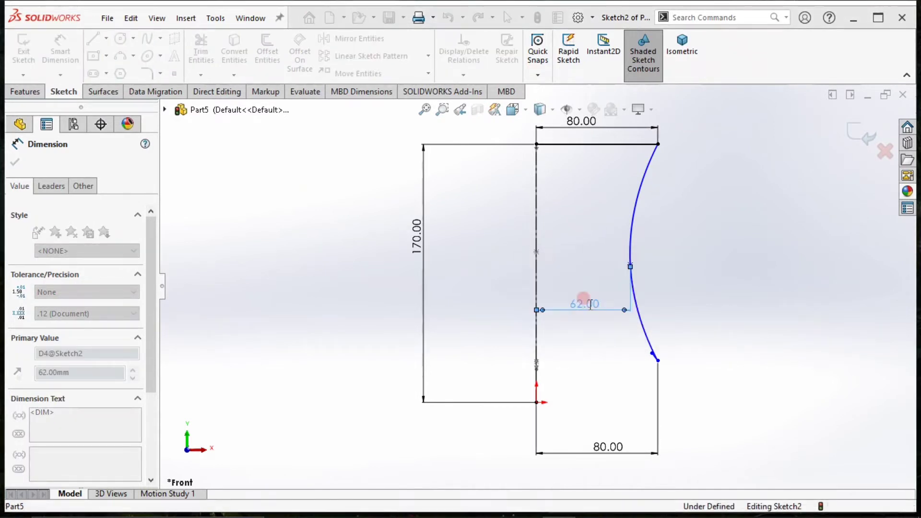
{"action": "left_click", "coordinate": [490, 283]}
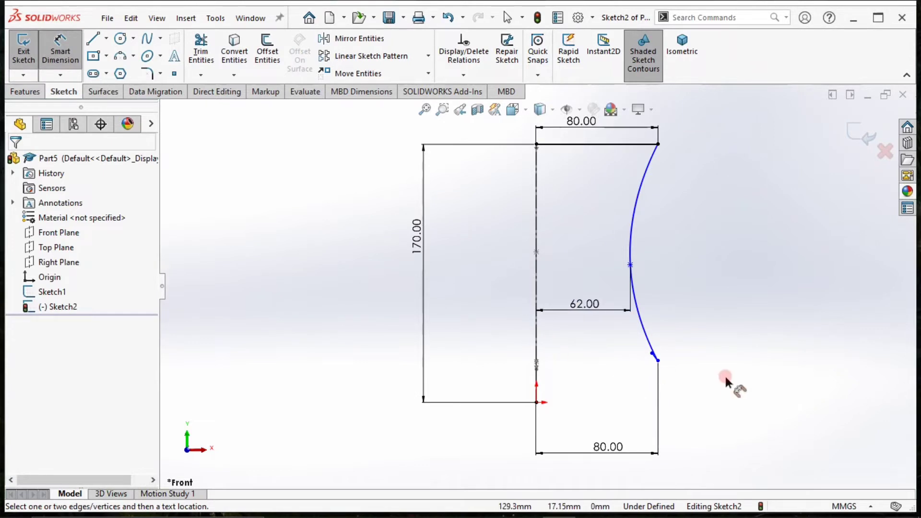
Step: Move the short spline's free end outward to about X 108 mm, Y 31 mm
{"action": "scroll", "coordinate": [663, 360], "scroll_direction": "down", "scroll_amount": 5}
{"action": "key", "text": "Escape"}
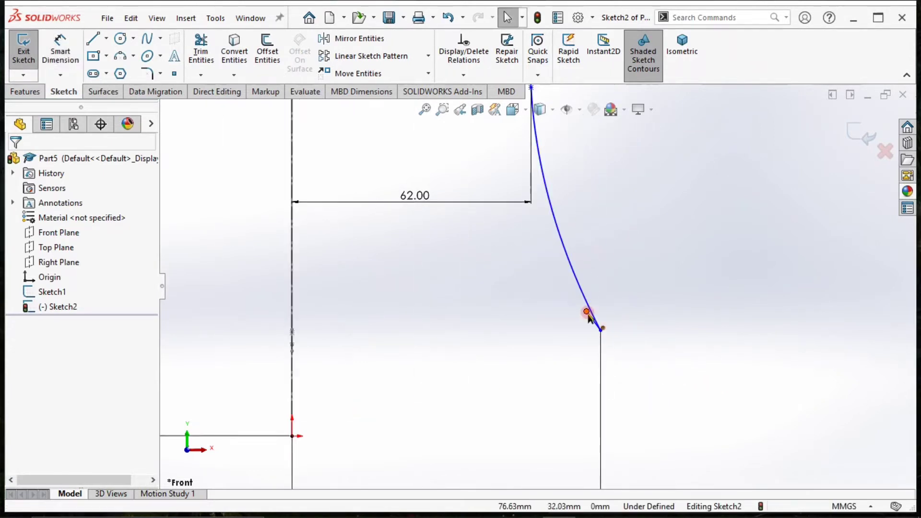
{"action": "left_click_drag", "start_coordinate": [588, 312], "coordinate": [709, 318]}
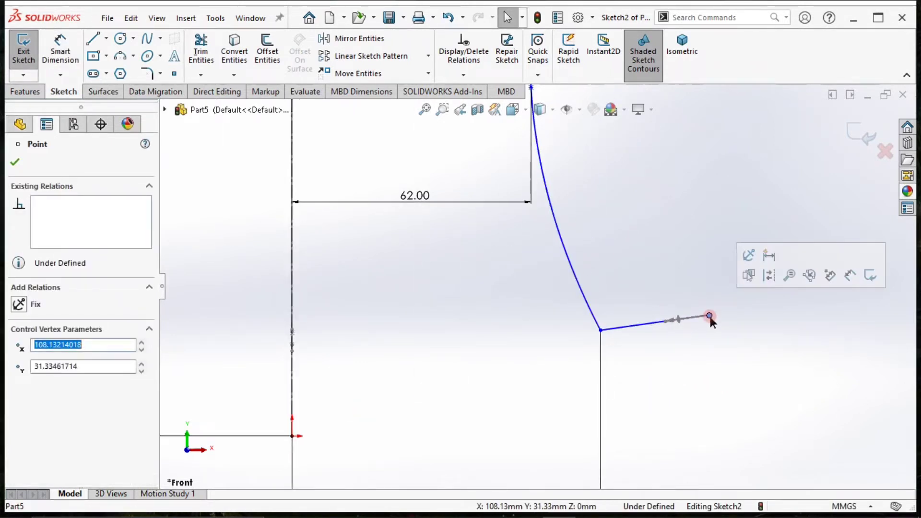
Step: Add 3 mm sketch fillets at the long spline's upper and lower corners, accepting the deletion of the corner relations
{"action": "scroll", "coordinate": [695, 390], "scroll_direction": "up", "scroll_amount": 6}
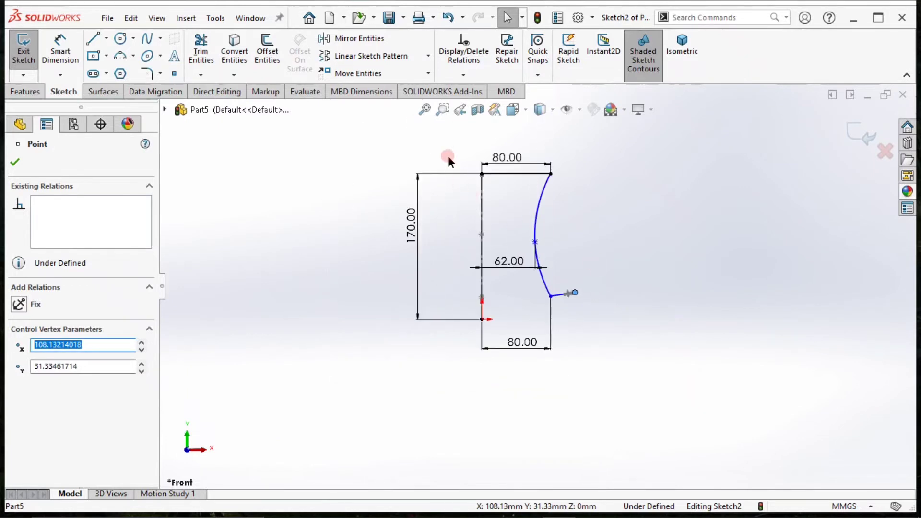
{"action": "left_click", "coordinate": [147, 74]}
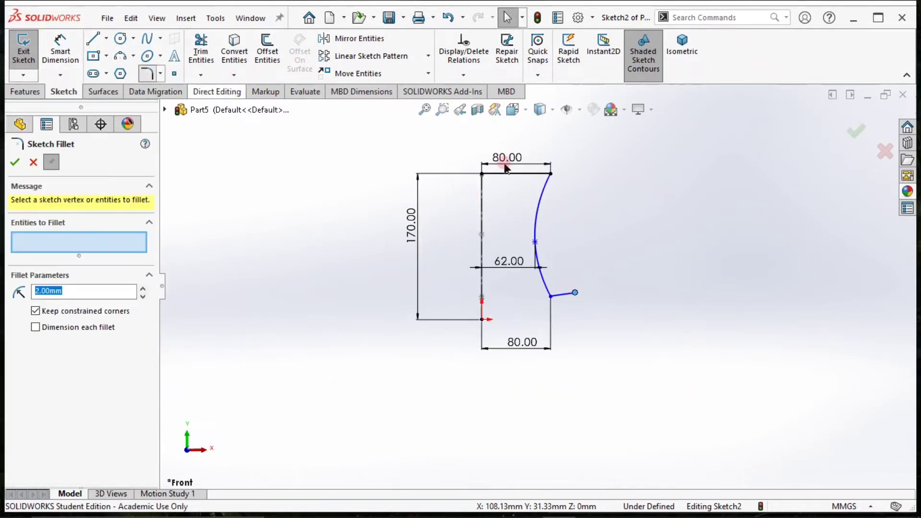
{"action": "type", "text": "3"}
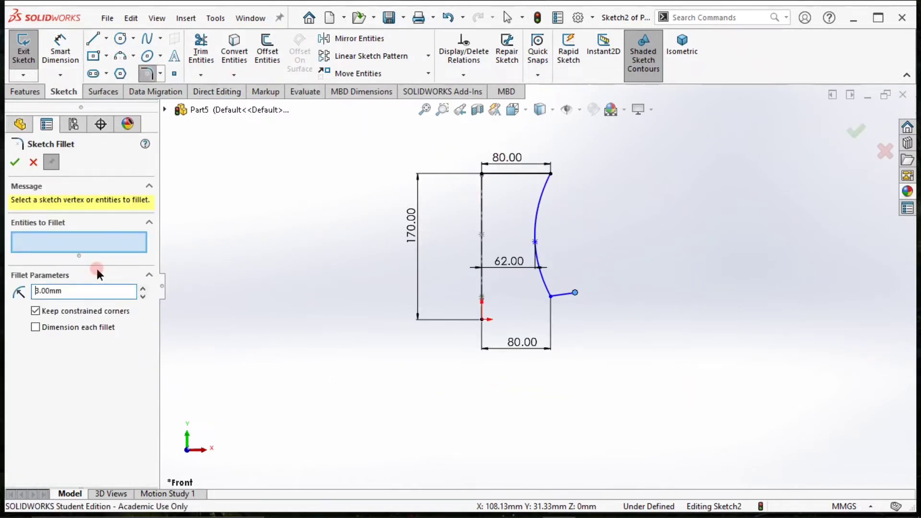
{"action": "left_click", "coordinate": [550, 176]}
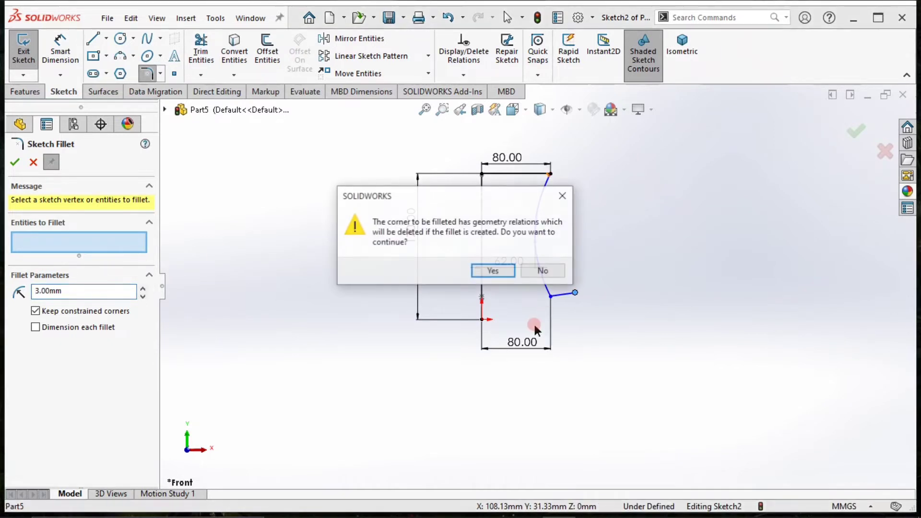
{"action": "left_click", "coordinate": [503, 271]}
{"action": "left_click", "coordinate": [546, 300]}
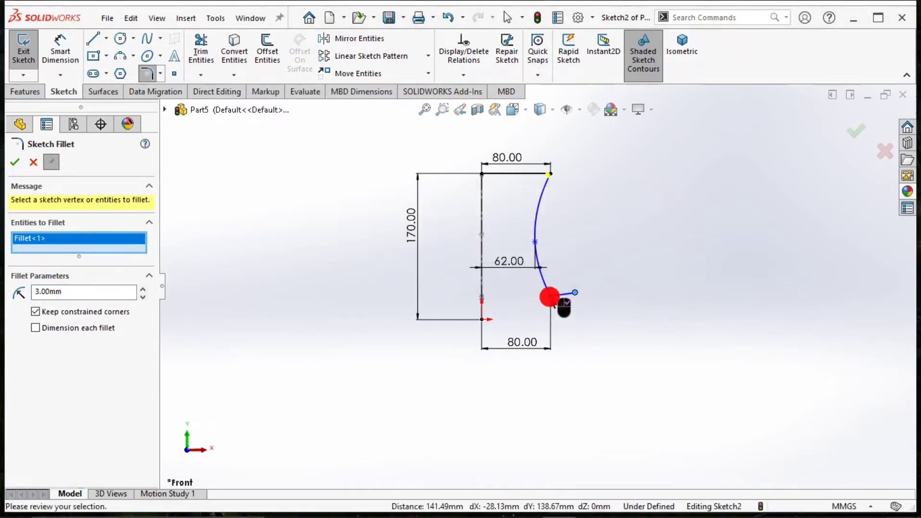
{"action": "left_click", "coordinate": [550, 297]}
{"action": "left_click", "coordinate": [503, 271]}
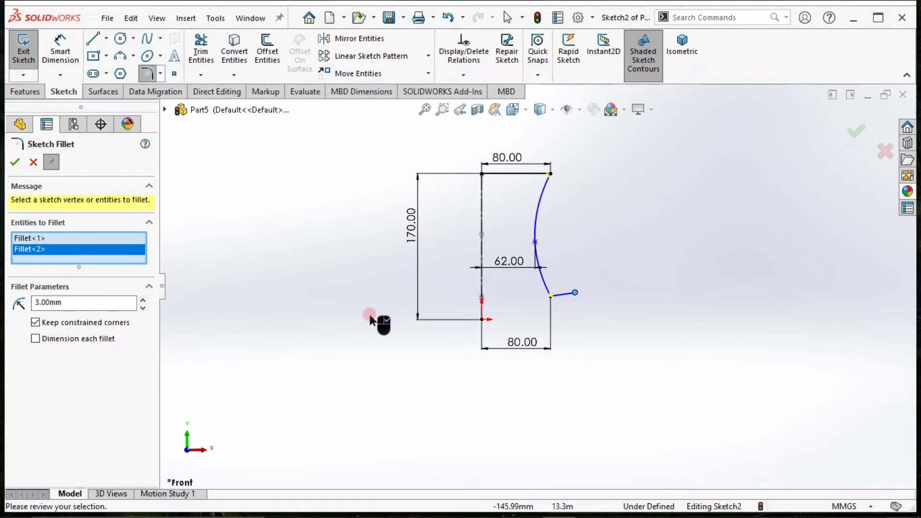
{"action": "scroll", "coordinate": [556, 297], "scroll_direction": "down", "scroll_amount": 5}
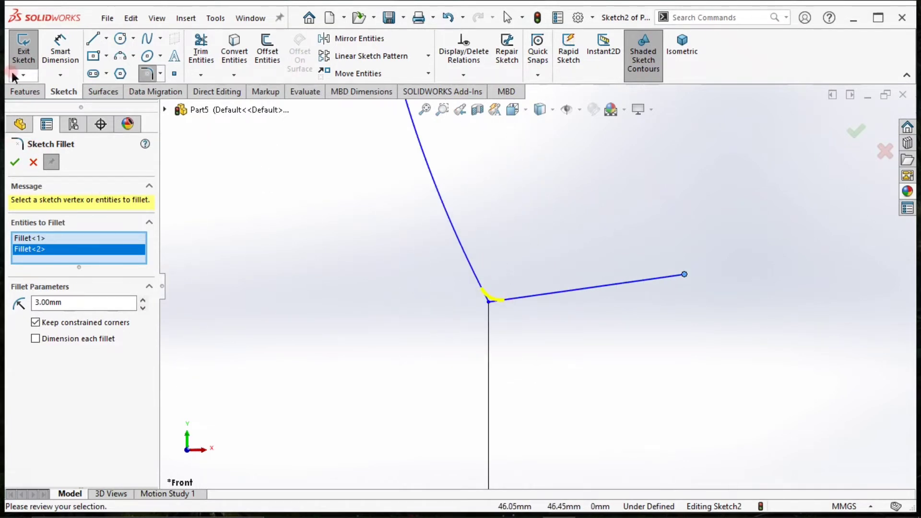
{"action": "left_click", "coordinate": [15, 163]}
Step: Dimension the short spline's free end 3.6 mm vertically from the lower fillet's centre, flipping it to lie below the centre
{"action": "scroll", "coordinate": [528, 354], "scroll_direction": "up", "scroll_amount": 5}
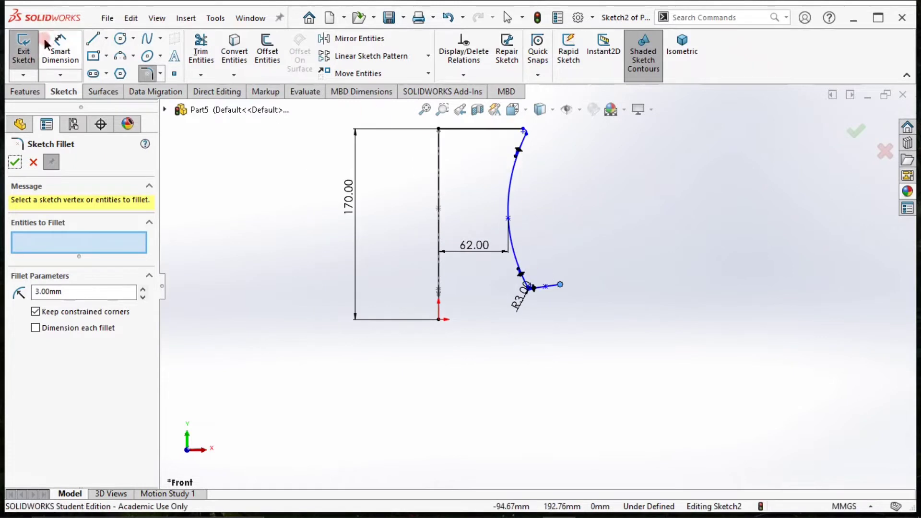
{"action": "left_click", "coordinate": [63, 45]}
{"action": "scroll", "coordinate": [504, 295], "scroll_direction": "down", "scroll_amount": 5}
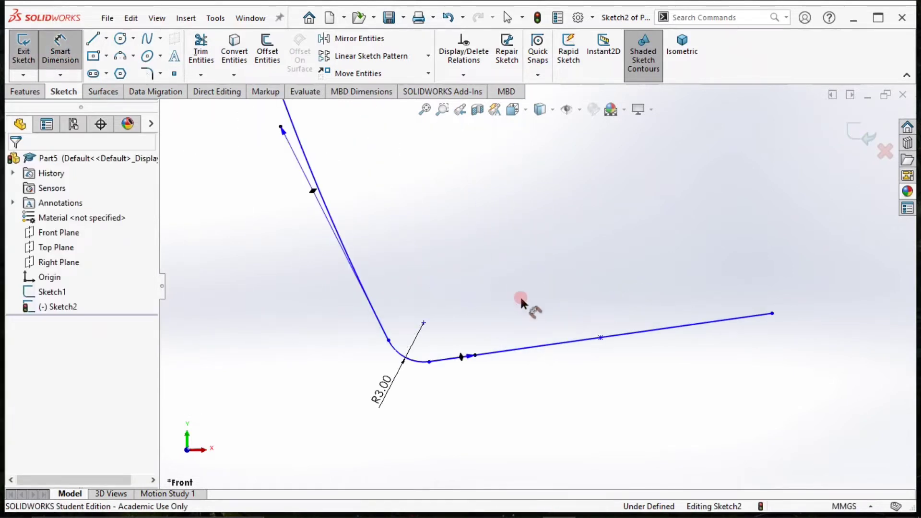
{"action": "left_click", "coordinate": [423, 323]}
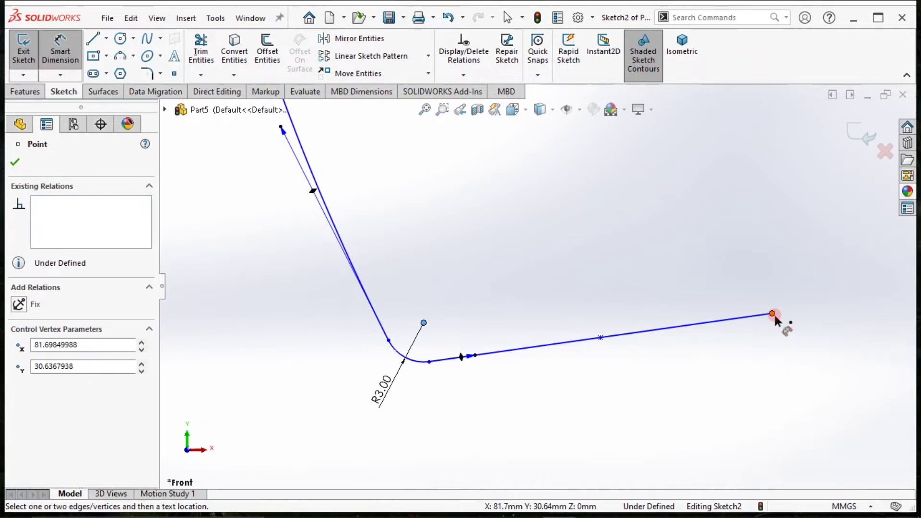
{"action": "left_click", "coordinate": [773, 314]}
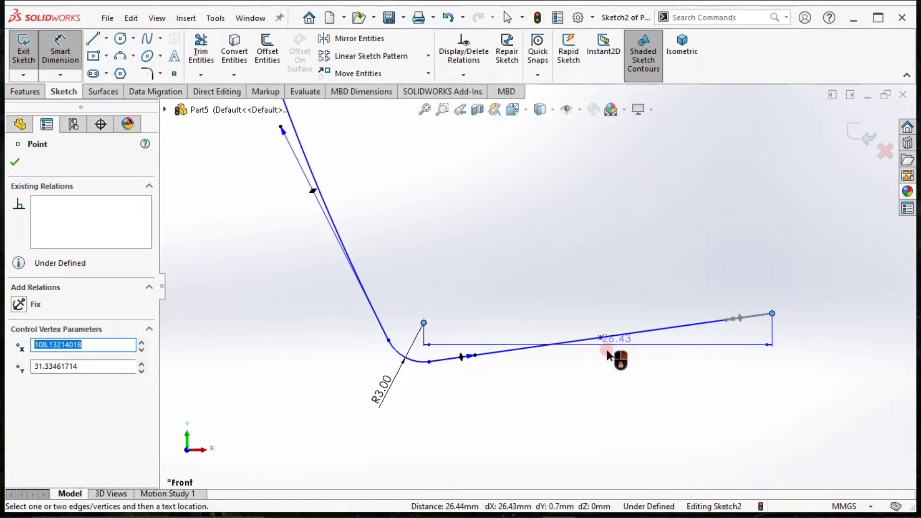
{"action": "scroll", "coordinate": [607, 355], "scroll_direction": "up", "scroll_amount": 5}
{"action": "scroll", "coordinate": [818, 285], "scroll_direction": "down", "scroll_amount": 3}
{"action": "scroll", "coordinate": [408, 293], "scroll_direction": "down", "scroll_amount": 4}
{"action": "scroll", "coordinate": [583, 390], "scroll_direction": "down", "scroll_amount": 3}
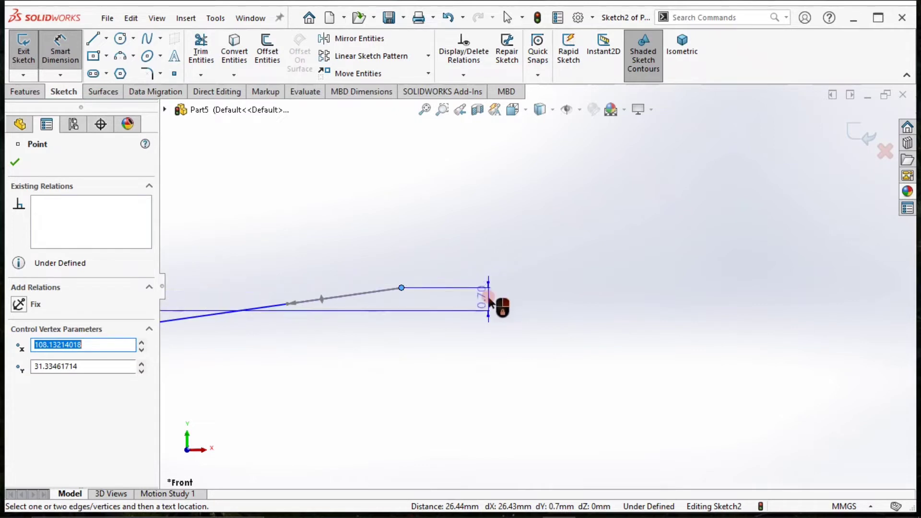
{"action": "left_click", "coordinate": [489, 298]}
{"action": "type", "text": "="}
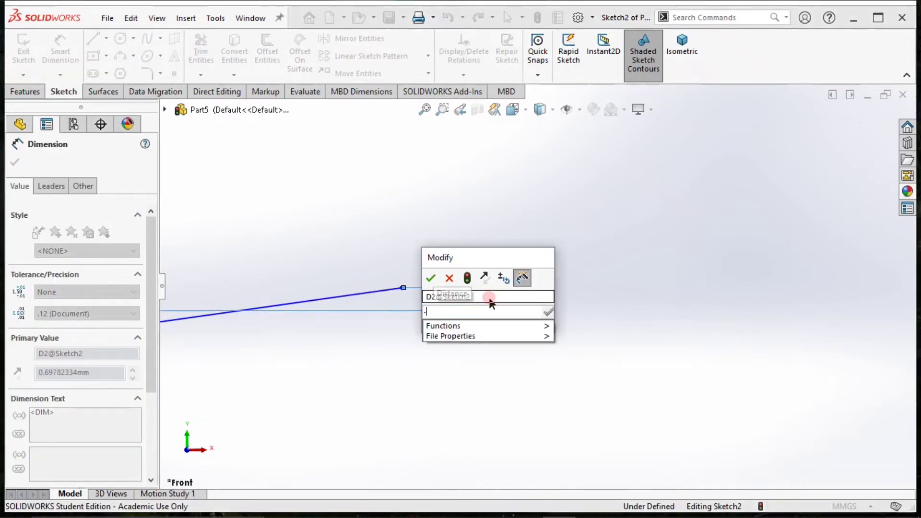
{"action": "key", "text": "BackSpace"}
{"action": "type", "text": "-3.6"}
{"action": "key", "text": "Return"}
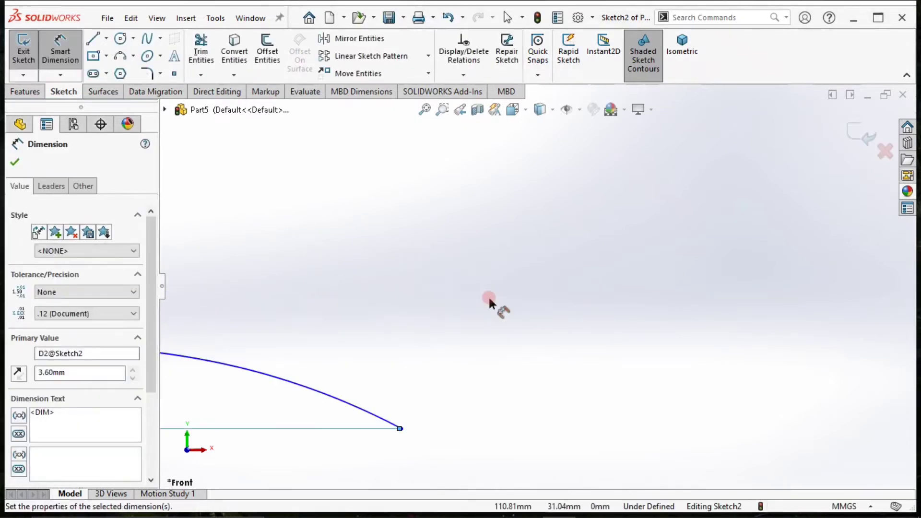
Step: Pull the short spline's middle point down to about X 95.6 mm, Y 26.3 mm
{"action": "scroll", "coordinate": [528, 350], "scroll_direction": "up", "scroll_amount": 4}
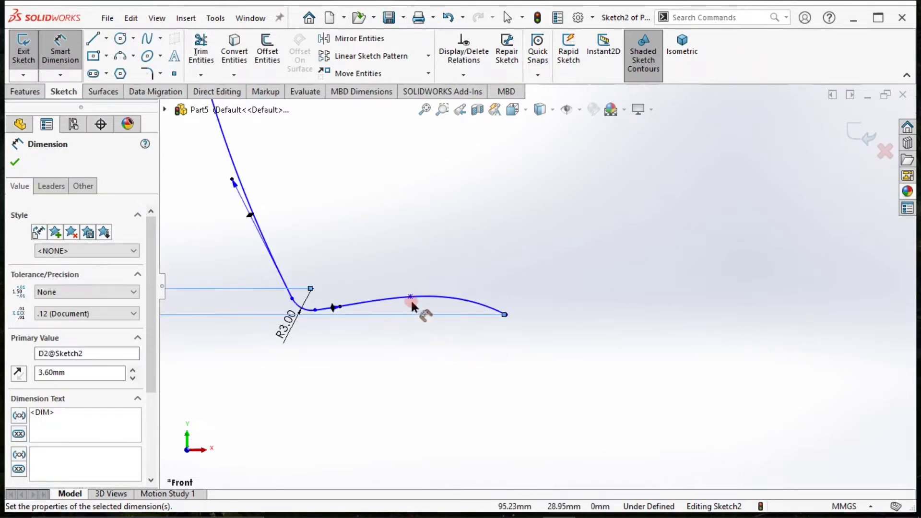
{"action": "key", "text": "Escape"}
{"action": "left_click_drag", "start_coordinate": [410, 297], "coordinate": [413, 321]}
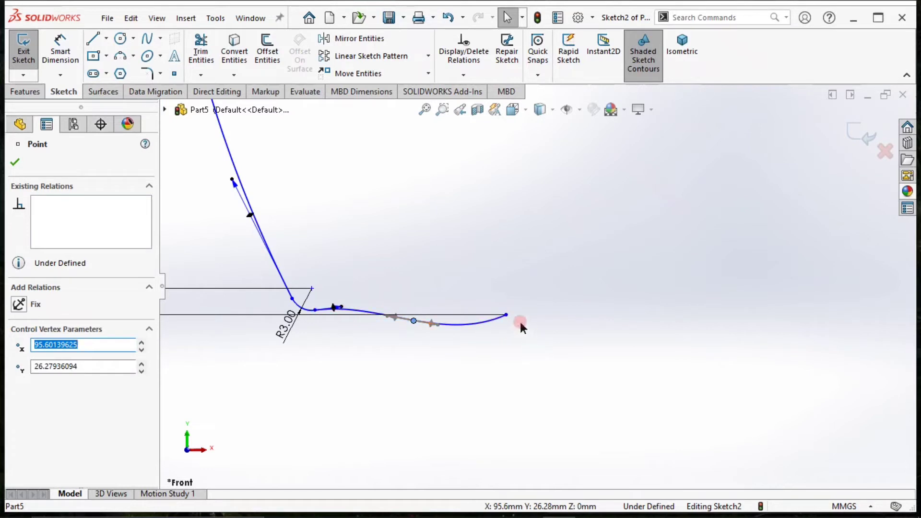
Step: Set the vertical dimension between the lower fillet's centre and the short spline's free end to -4 mm, flipping the end above the centre
{"action": "scroll", "coordinate": [654, 347], "scroll_direction": "up", "scroll_amount": 5}
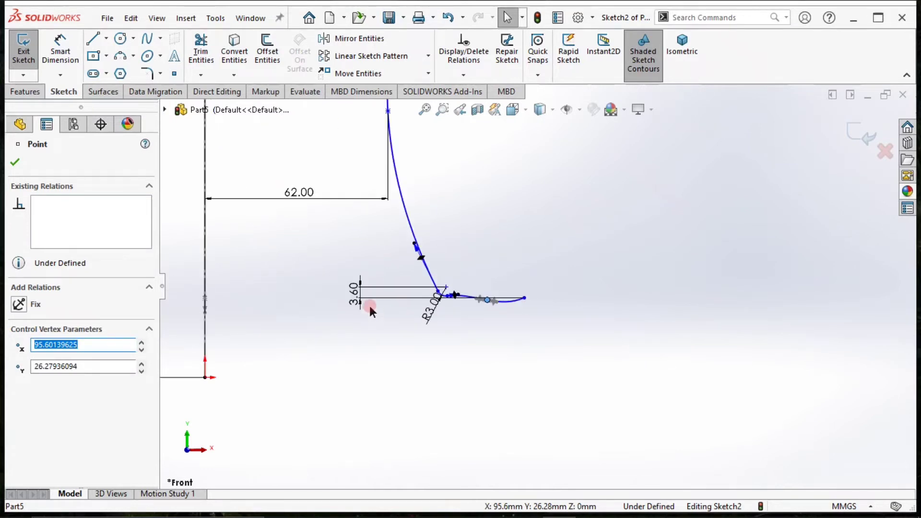
{"action": "left_click", "coordinate": [357, 293]}
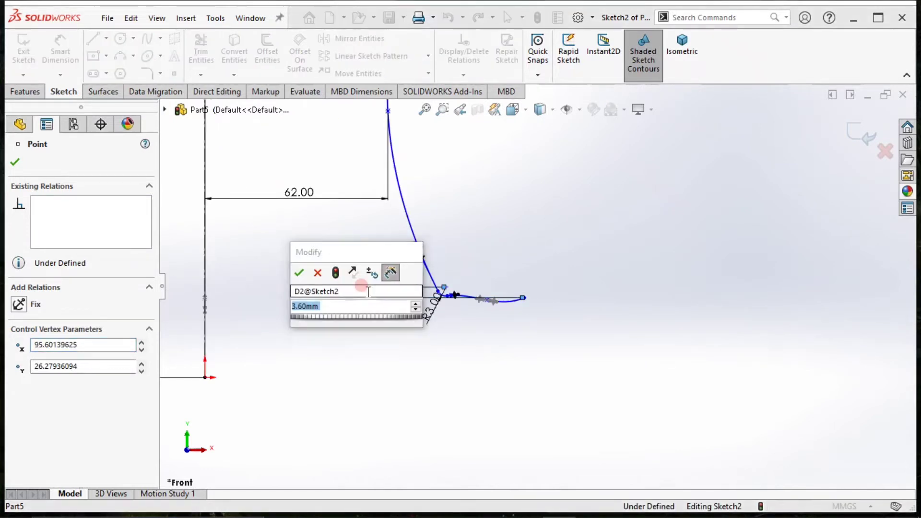
{"action": "key", "text": "BackSpace"}
{"action": "type", "text": "-3"}
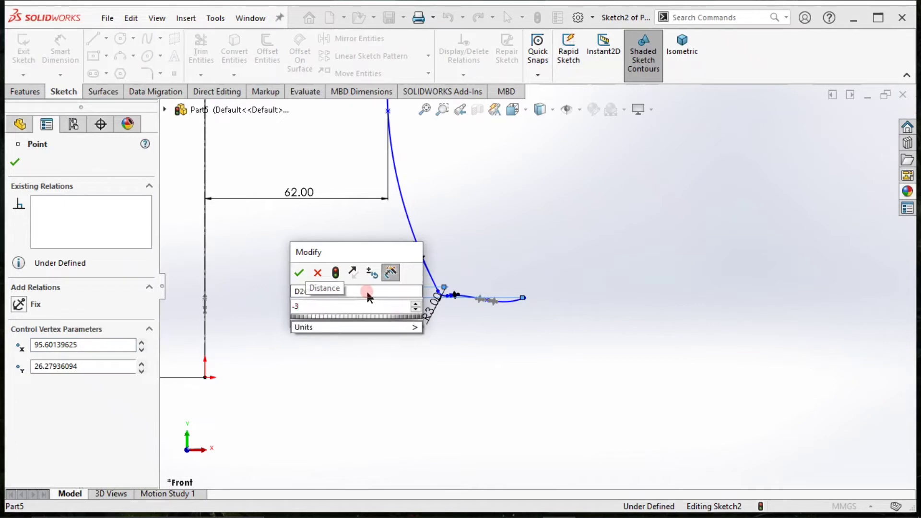
{"action": "key", "text": "BackSpace"}
{"action": "type", "text": "3"}
{"action": "key", "text": "BackSpace"}
{"action": "type", "text": "4"}
{"action": "key", "text": "Return"}
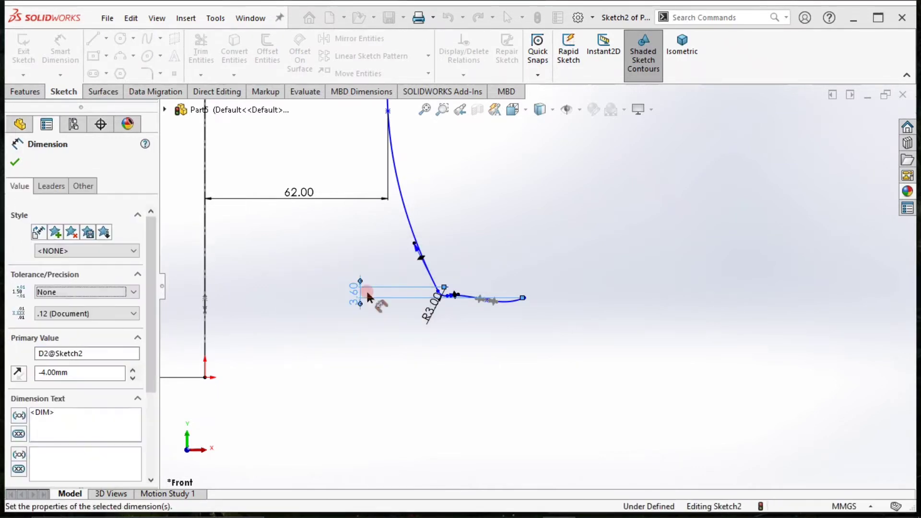
{"action": "key", "text": "Escape"}
Step: Move the short spline's middle point up to about X 97.4 mm, Y 30.6 mm
{"action": "scroll", "coordinate": [469, 295], "scroll_direction": "down", "scroll_amount": 4}
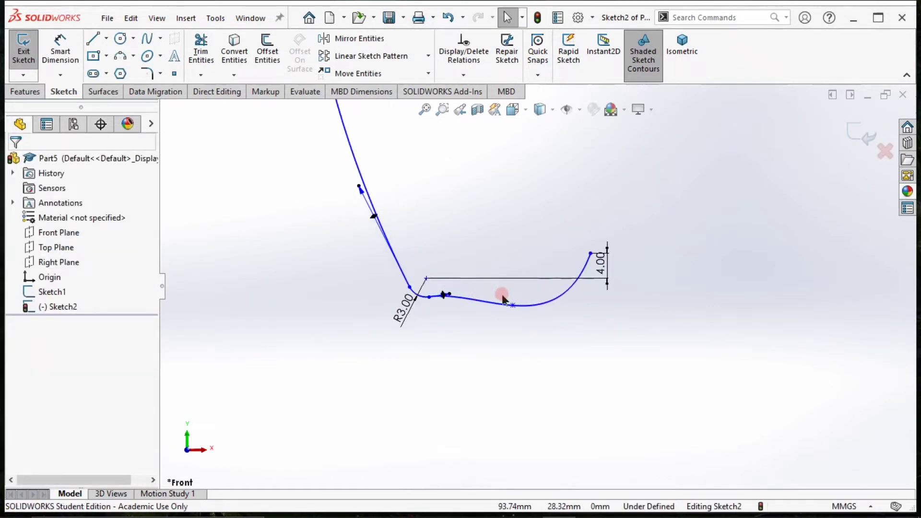
{"action": "left_click_drag", "start_coordinate": [513, 305], "coordinate": [526, 283]}
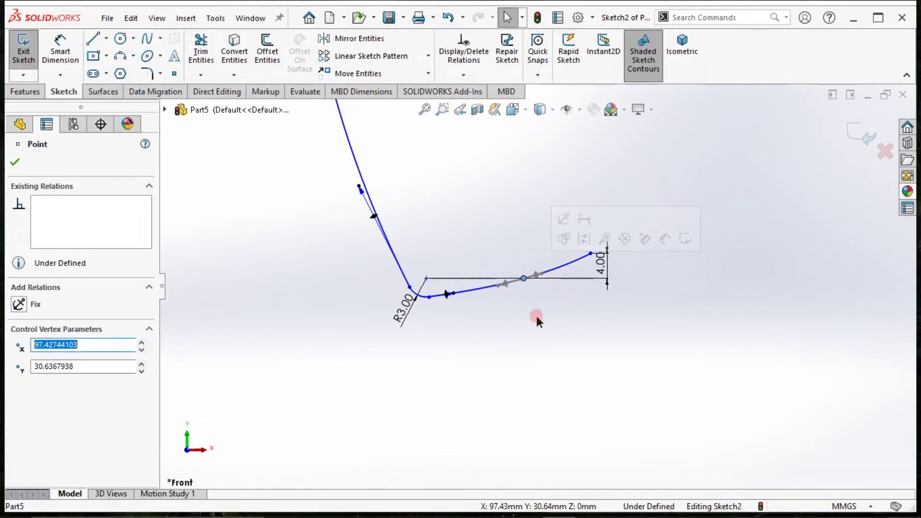
{"action": "left_click", "coordinate": [536, 315]}
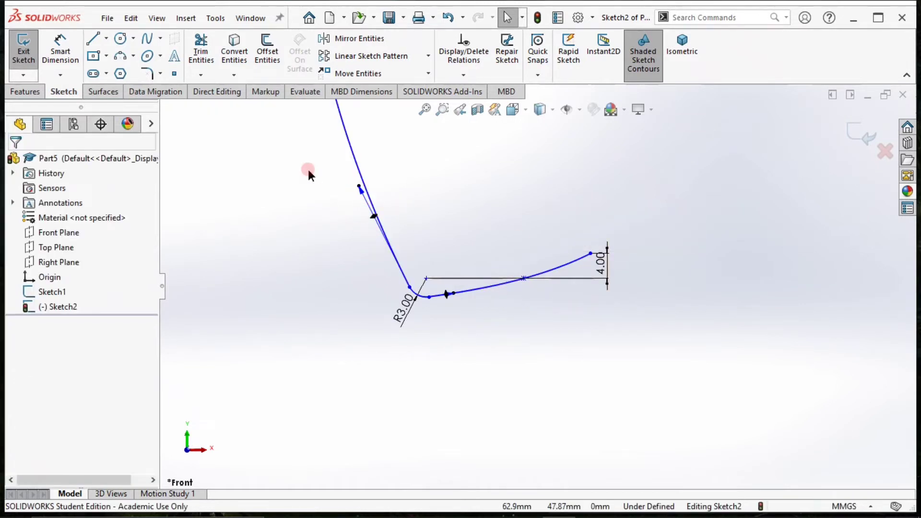
Step: Dimension the horizontal distance from the origin to the lower fillet's centre, placing the dimension below the profile
{"action": "left_click", "coordinate": [76, 72]}
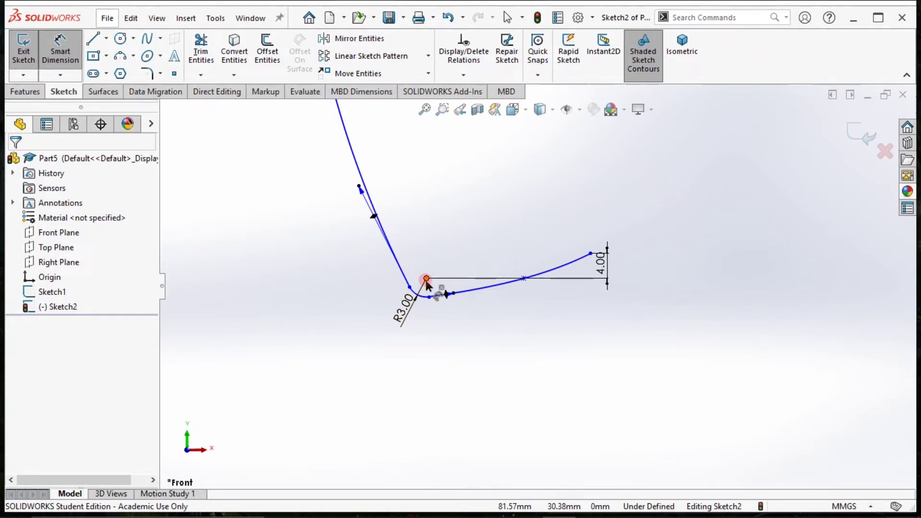
{"action": "left_click", "coordinate": [426, 279]}
{"action": "scroll", "coordinate": [494, 322], "scroll_direction": "up", "scroll_amount": 3}
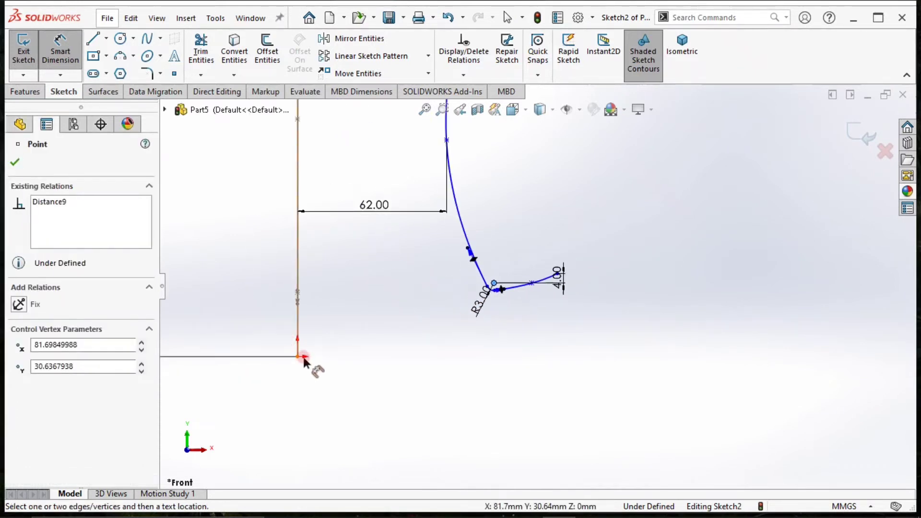
{"action": "left_click", "coordinate": [298, 356]}
{"action": "left_click", "coordinate": [374, 403]}
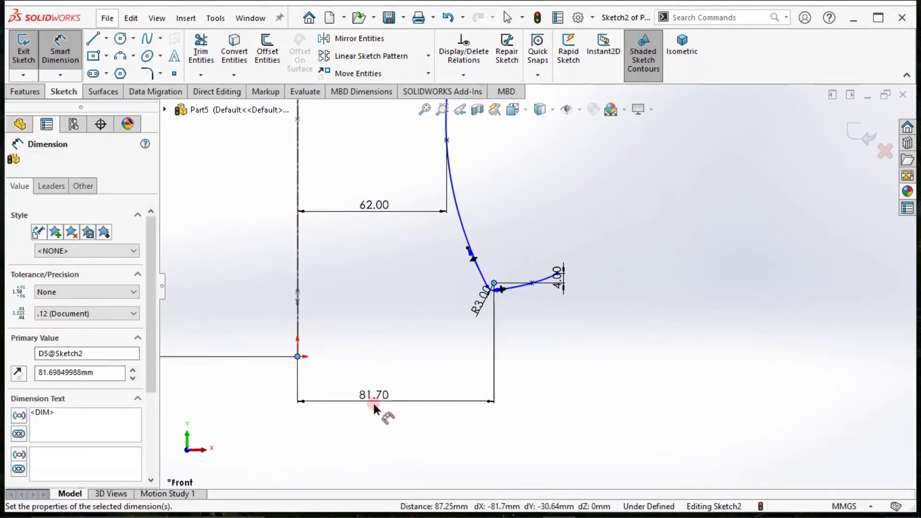
Step: Try a horizontal distance of 104 mm from the origin to the lower fillet's centre and undo it
{"action": "type", "text": "1"}
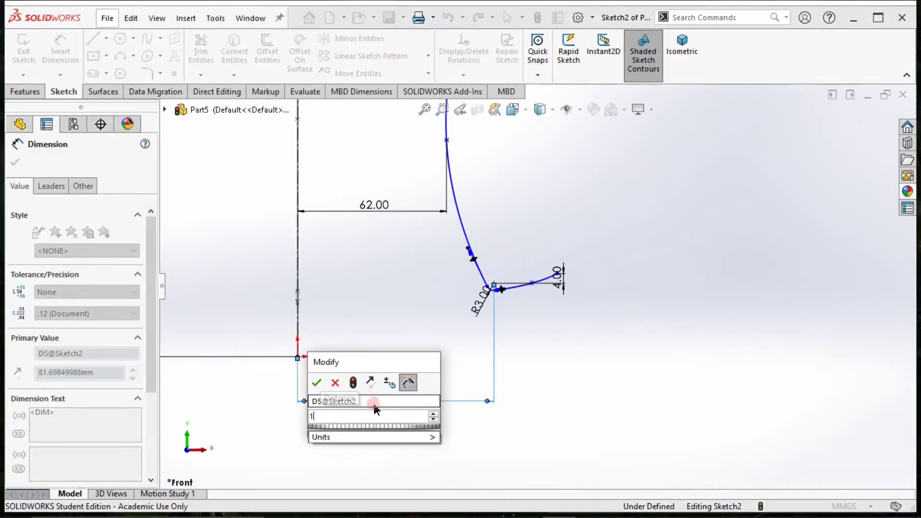
{"action": "type", "text": "04"}
{"action": "key", "text": "Return"}
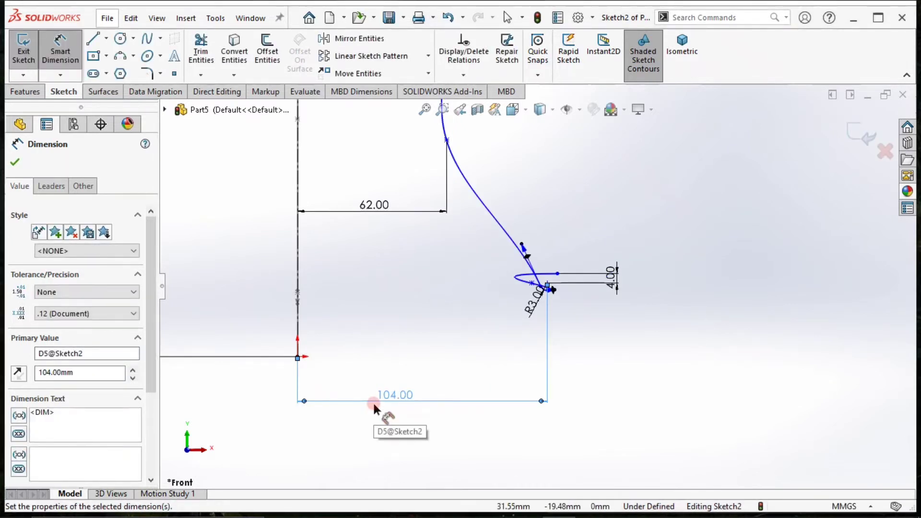
{"action": "key", "text": "ctrl+z"}
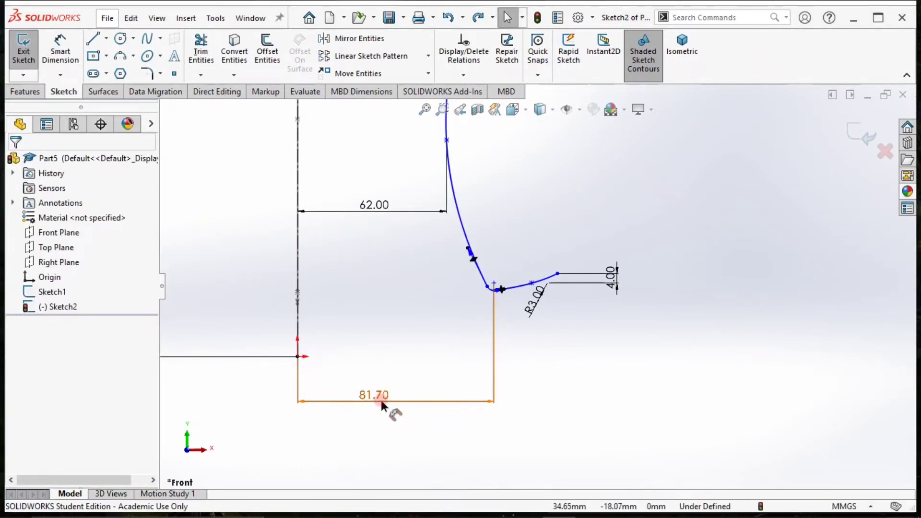
Step: Set the horizontal distance from the origin to the lower fillet's centre to 80 mm
{"action": "double_click", "coordinate": [381, 400]}
{"action": "type", "text": "80"}
{"action": "key", "text": "Return"}
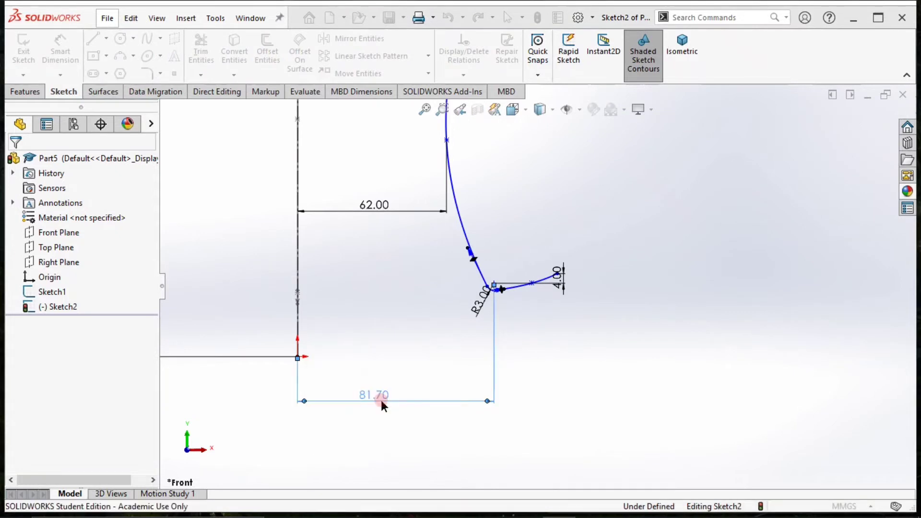
{"action": "scroll", "coordinate": [435, 341], "scroll_direction": "up", "scroll_amount": 3}
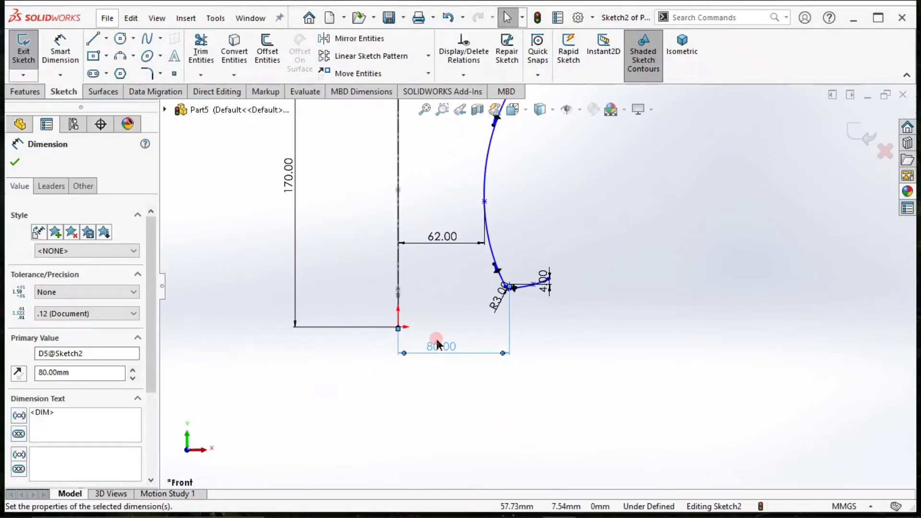
Step: Set the horizontal distance from the origin to the lower fillet's centre to 83 mm
{"action": "scroll", "coordinate": [476, 297], "scroll_direction": "down", "scroll_amount": 3}
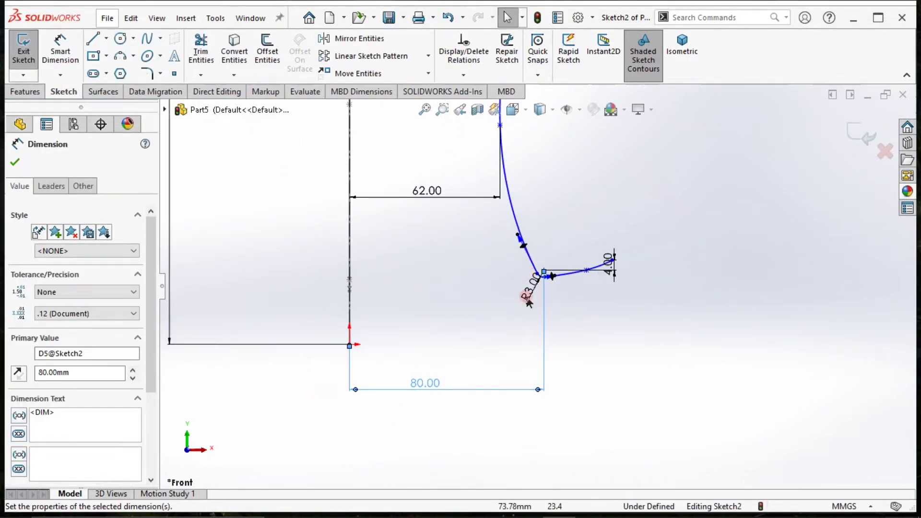
{"action": "double_click", "coordinate": [425, 384]}
{"action": "type", "text": "82"}
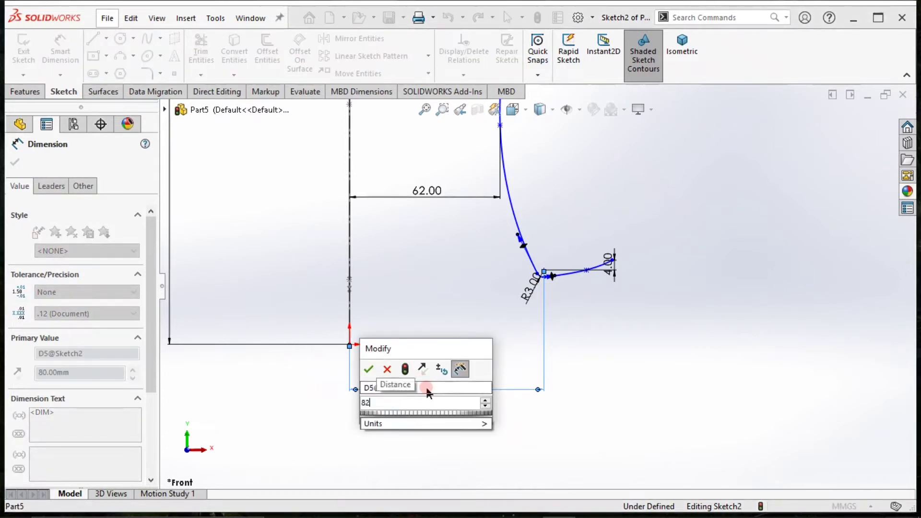
{"action": "key", "text": "BackSpace"}
{"action": "type", "text": "3"}
{"action": "key", "text": "Return"}
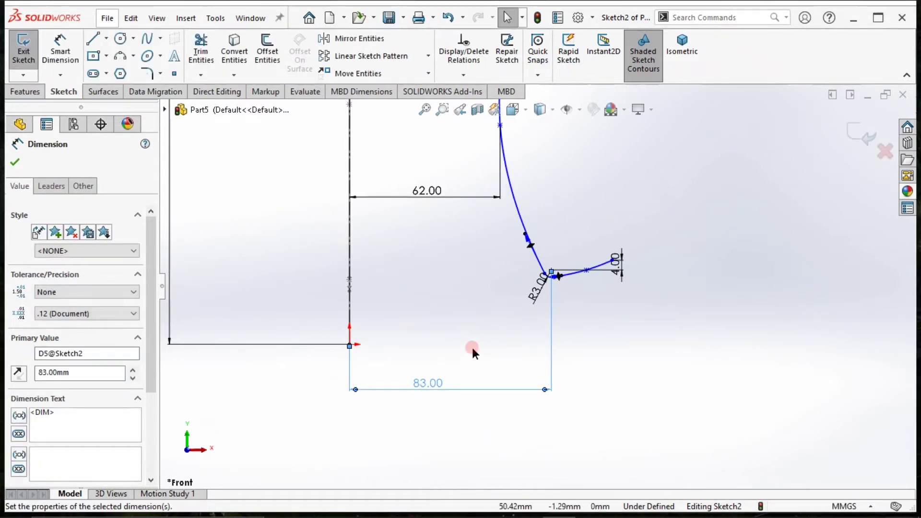
{"action": "left_click", "coordinate": [584, 298]}
Step: Exit the Front Plane profile sketch and start a Lofted Surface
{"action": "scroll", "coordinate": [594, 271], "scroll_direction": "down", "scroll_amount": 3}
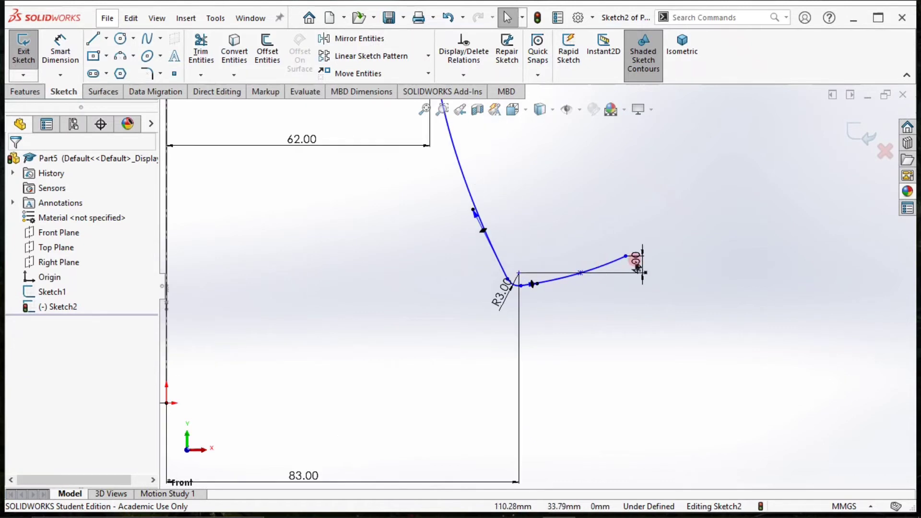
{"action": "scroll", "coordinate": [637, 267], "scroll_direction": "down", "scroll_amount": 2}
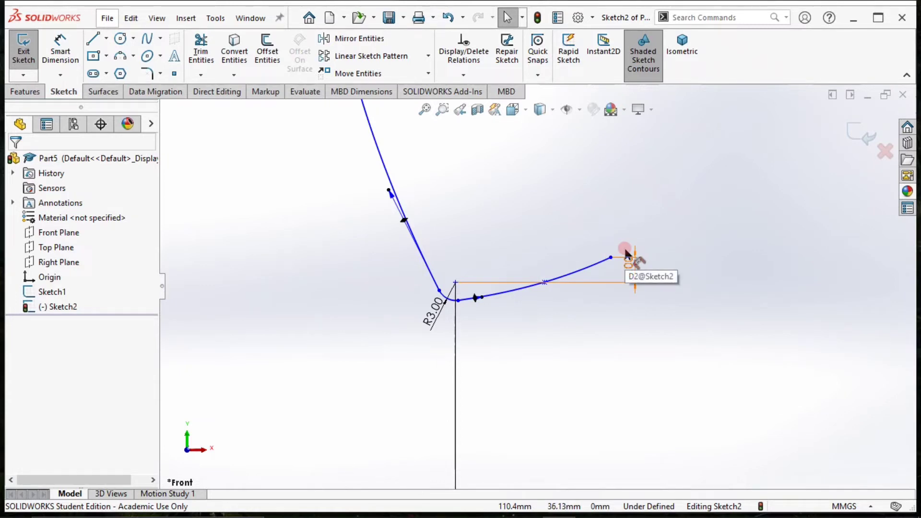
{"action": "scroll", "coordinate": [500, 347], "scroll_direction": "up", "scroll_amount": 5}
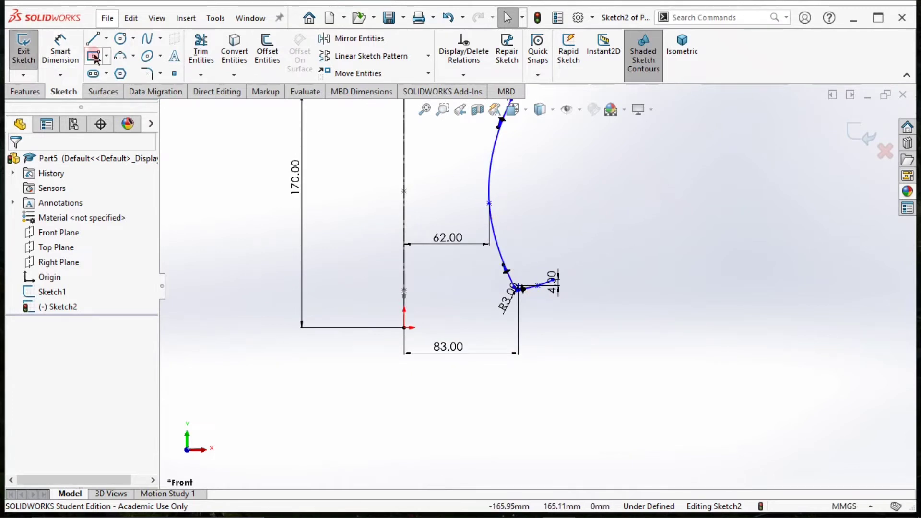
{"action": "left_click", "coordinate": [851, 127]}
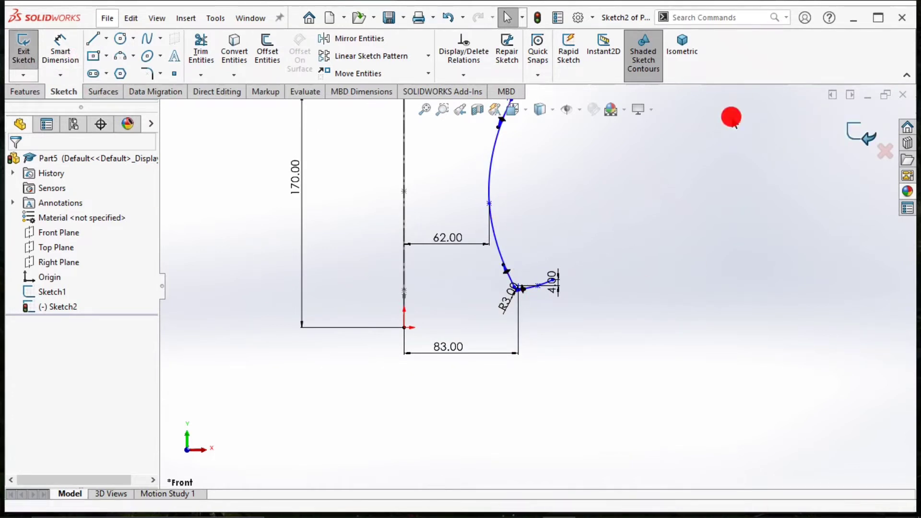
{"action": "left_click", "coordinate": [679, 61]}
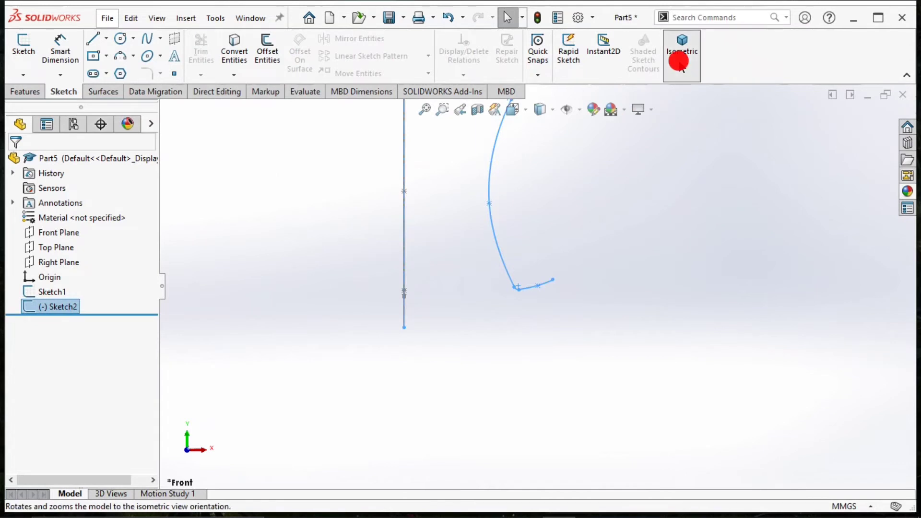
{"action": "left_click", "coordinate": [691, 283]}
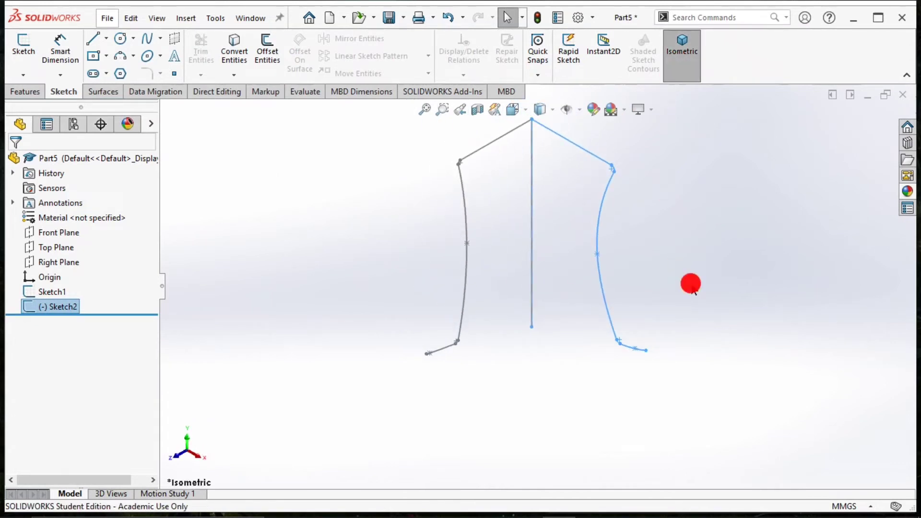
{"action": "left_click", "coordinate": [103, 90]}
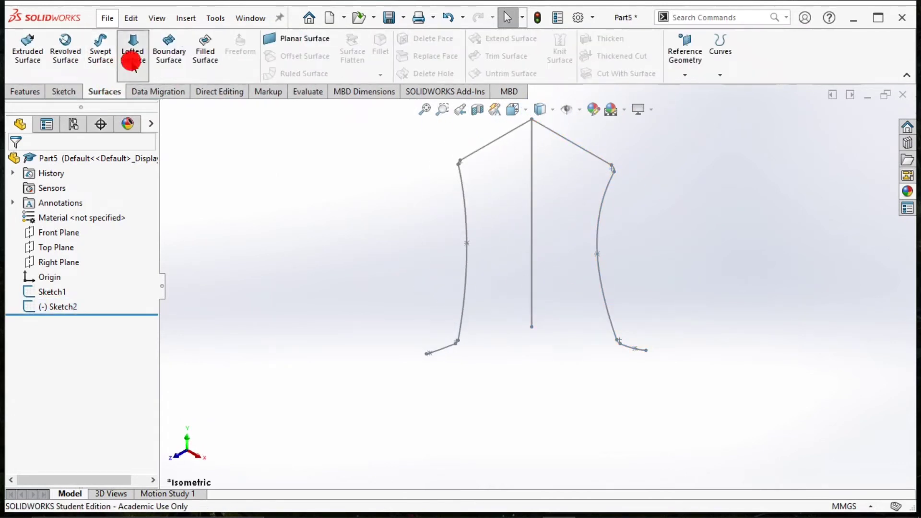
{"action": "left_click", "coordinate": [132, 60]}
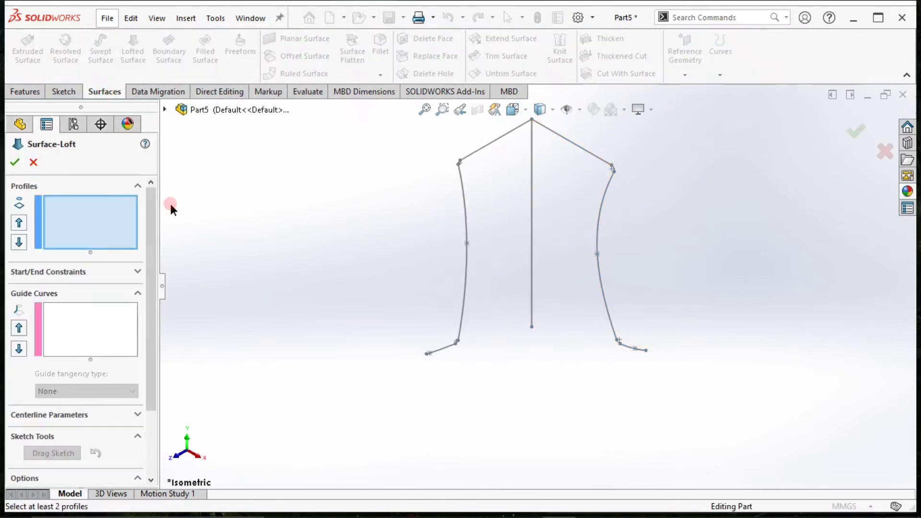
Step: Try both half-profile sketches as loft profiles, picked at their lower outer ends, and clear the selections
{"action": "left_click", "coordinate": [427, 355]}
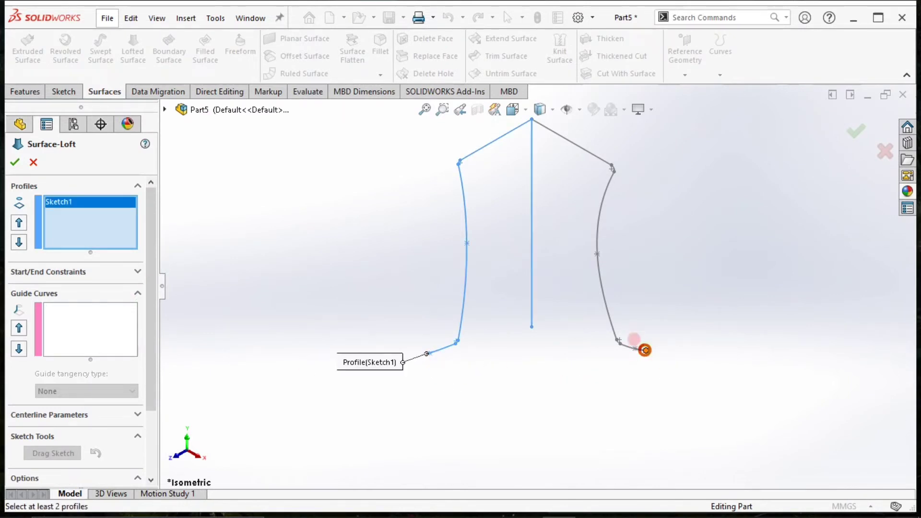
{"action": "left_click", "coordinate": [645, 351]}
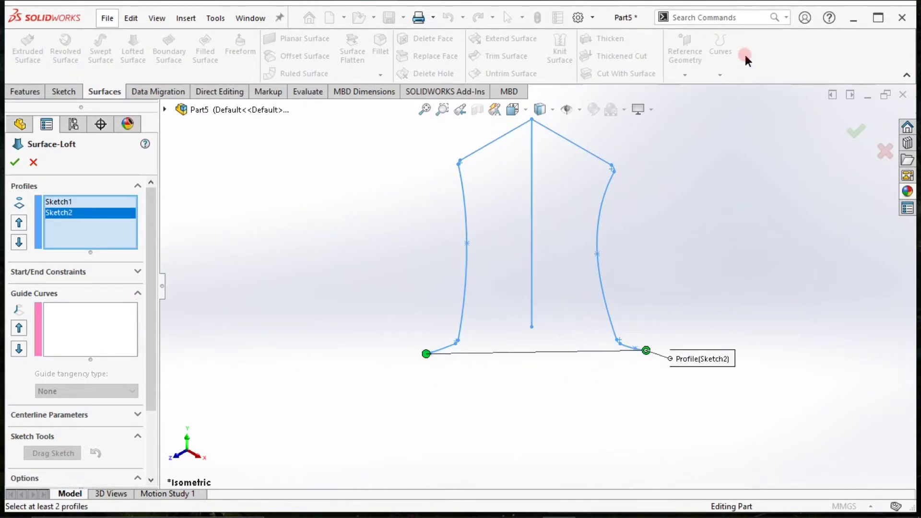
{"action": "scroll", "coordinate": [490, 337], "scroll_direction": "up", "scroll_amount": 2}
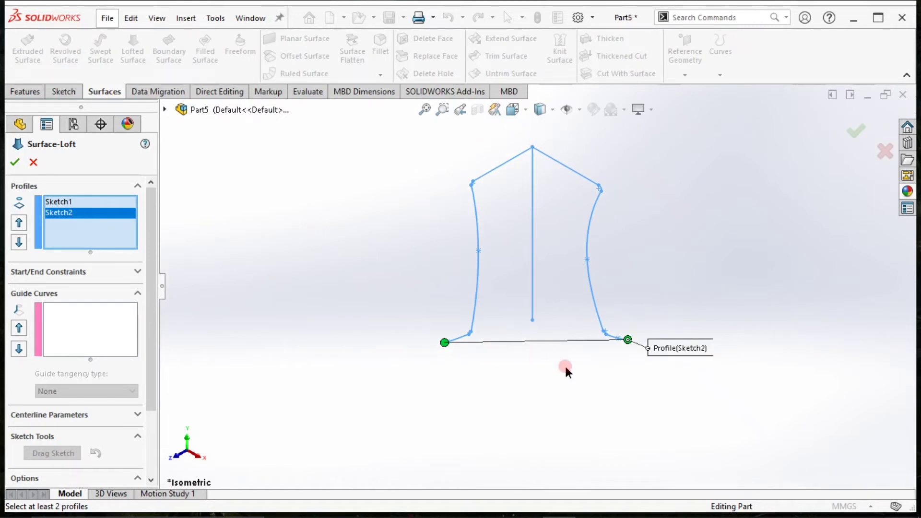
{"action": "mouse_move", "coordinate": [566, 370]}
{"action": "middle_mouse_down"}
{"action": "mouse_move", "coordinate": [436, 354]}
{"action": "mouse_move", "coordinate": [389, 386]}
{"action": "middle_mouse_up"}
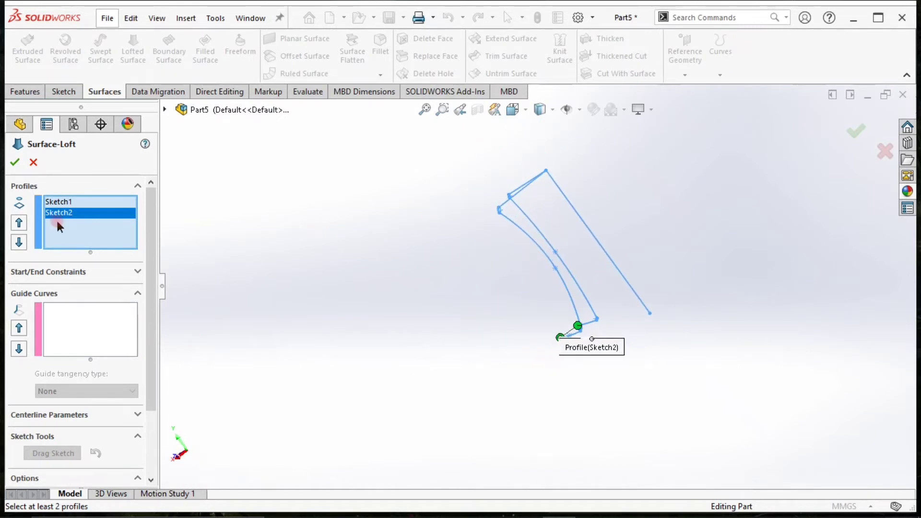
{"action": "right_click", "coordinate": [67, 215]}
{"action": "left_click", "coordinate": [79, 227]}
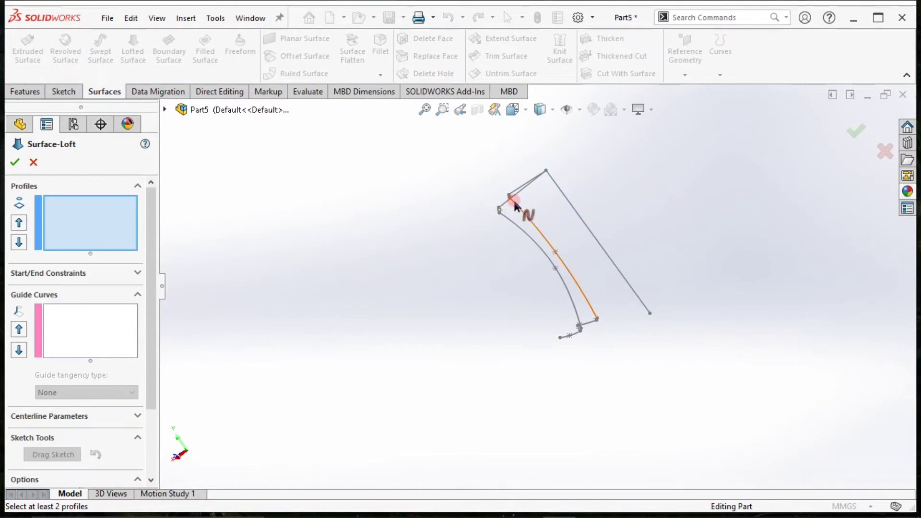
Step: Select Sketch1 and Sketch2 as the loft profiles and move Sketch2's connector from the top vertex to its lower outer end
{"action": "left_click", "coordinate": [509, 199]}
{"action": "left_click", "coordinate": [514, 223]}
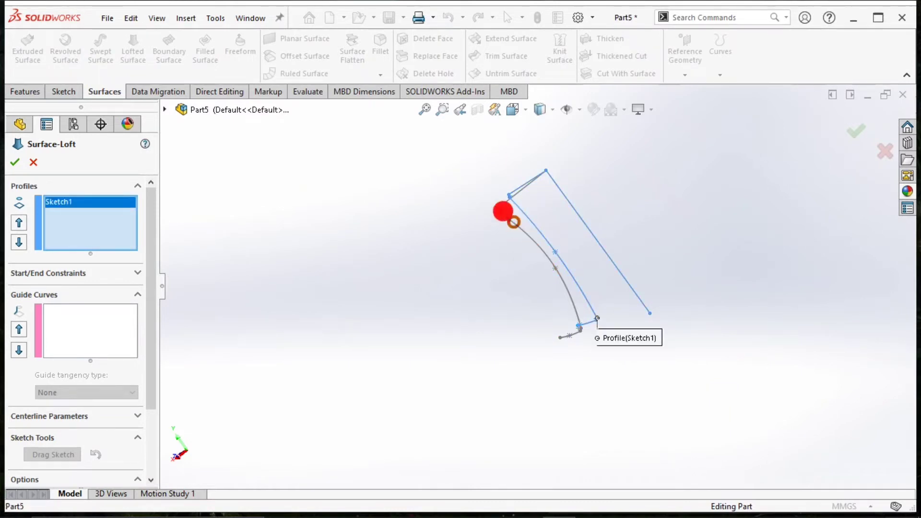
{"action": "mouse_move", "coordinate": [489, 197]}
{"action": "middle_mouse_down"}
{"action": "mouse_move", "coordinate": [422, 204]}
{"action": "mouse_move", "coordinate": [511, 253]}
{"action": "middle_mouse_up"}
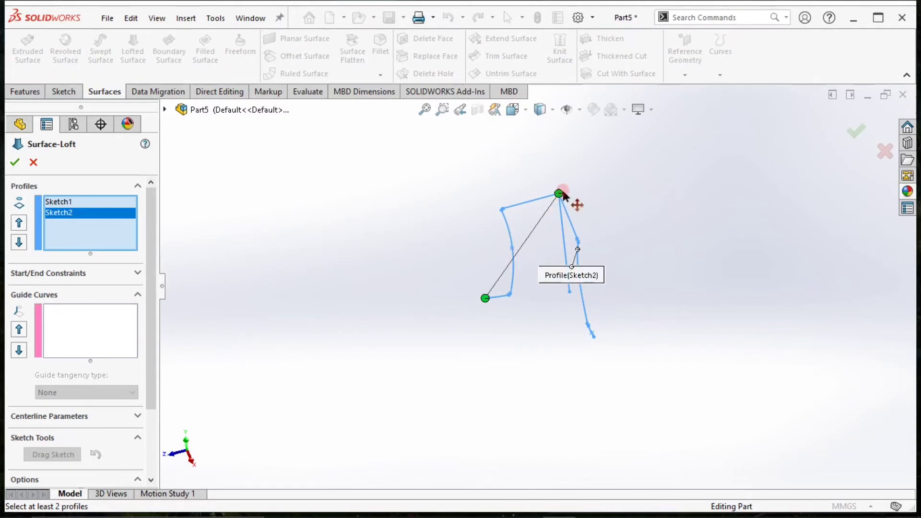
{"action": "left_click_drag", "start_coordinate": [560, 193], "coordinate": [589, 327]}
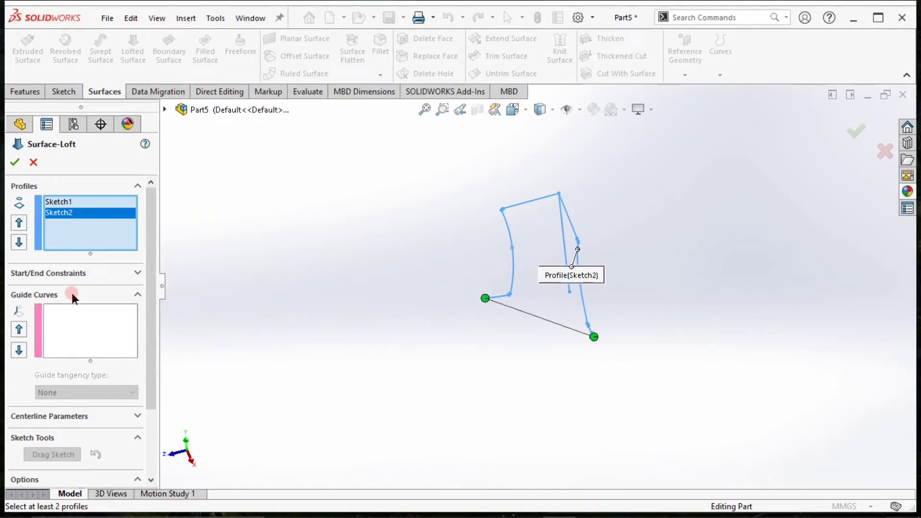
Step: Try to create the lofted surface with start and end constraints Normal To Profile and an end draft angle of 0 degrees
{"action": "left_click", "coordinate": [137, 273]}
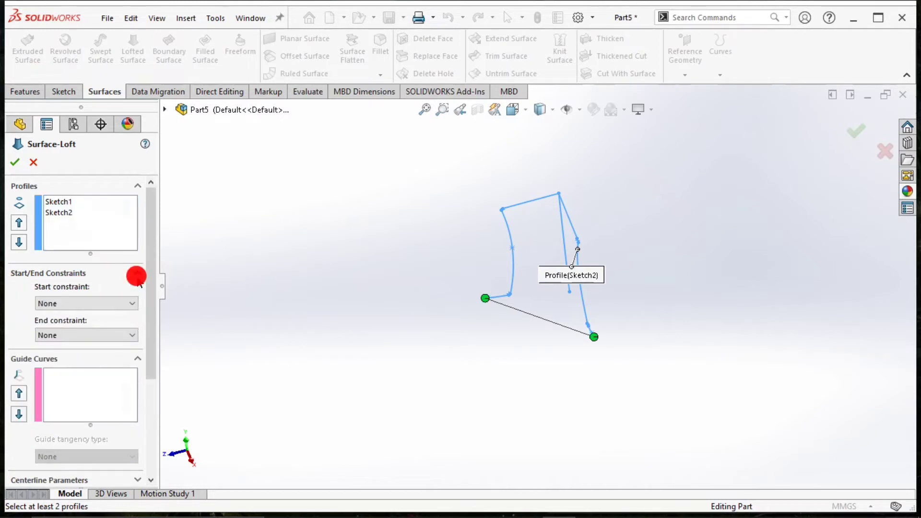
{"action": "left_click", "coordinate": [113, 303]}
{"action": "left_click", "coordinate": [91, 338]}
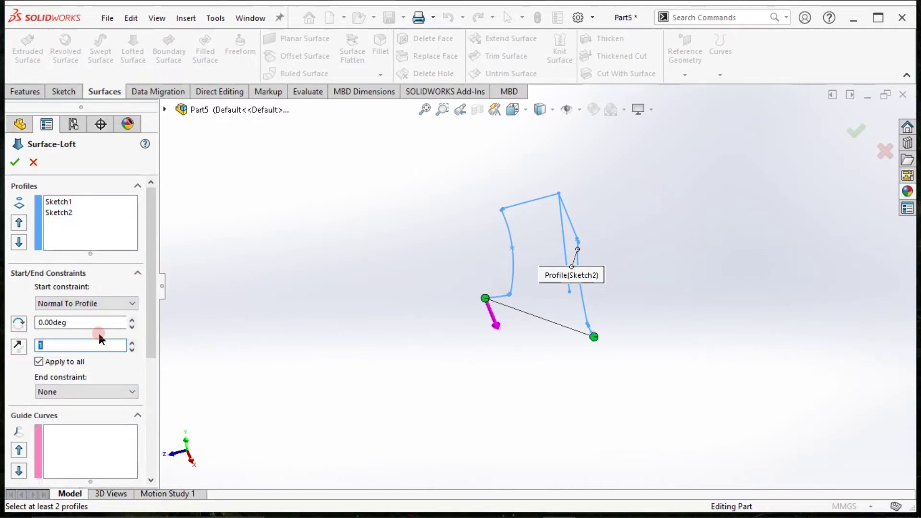
{"action": "left_click", "coordinate": [102, 387]}
{"action": "left_click", "coordinate": [86, 421]}
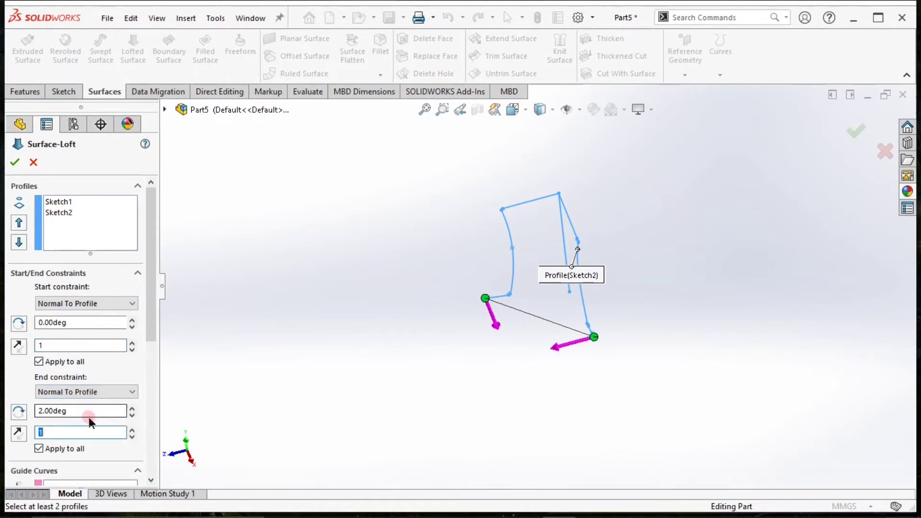
{"action": "left_click", "coordinate": [88, 411]}
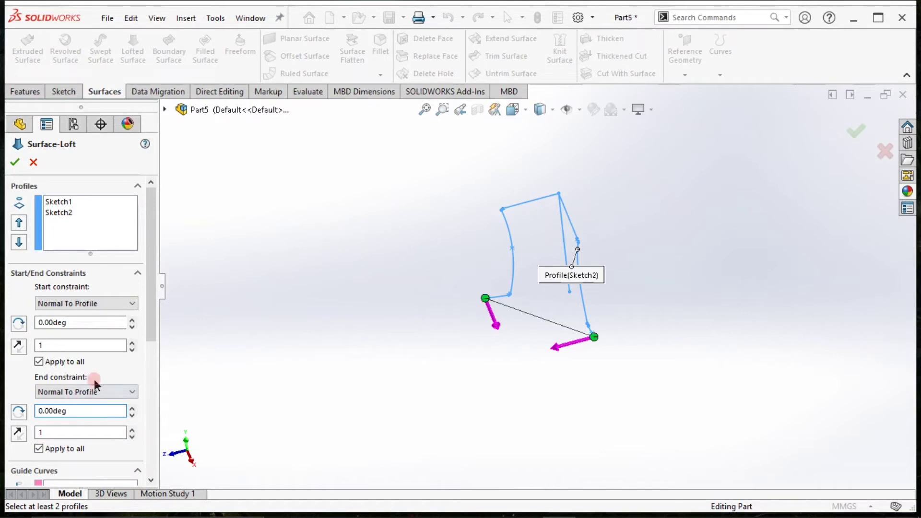
{"action": "left_click", "coordinate": [15, 163]}
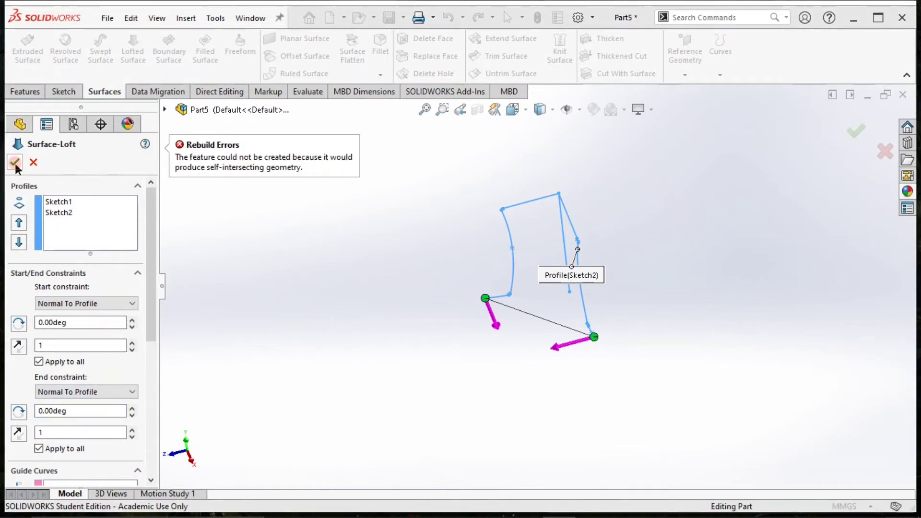
{"action": "left_click", "coordinate": [32, 163]}
Step: Edit Sketch1 to turn its 170 mm vertical axis line into construction geometry, and exit the sketch
{"action": "left_click", "coordinate": [43, 291]}
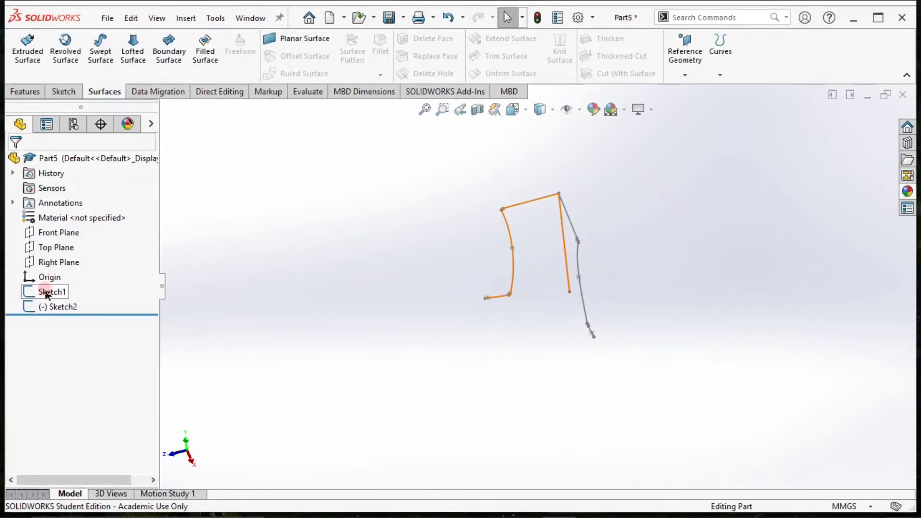
{"action": "left_click", "coordinate": [45, 247]}
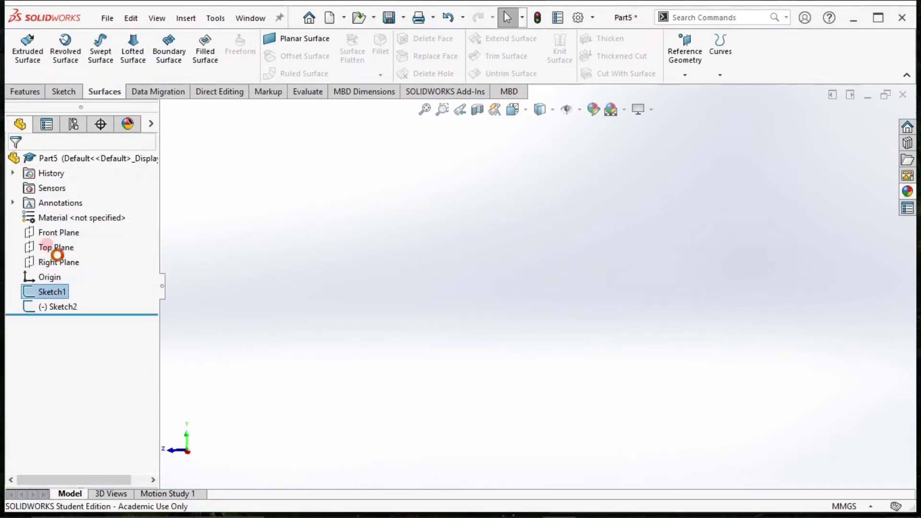
{"action": "left_click", "coordinate": [635, 255]}
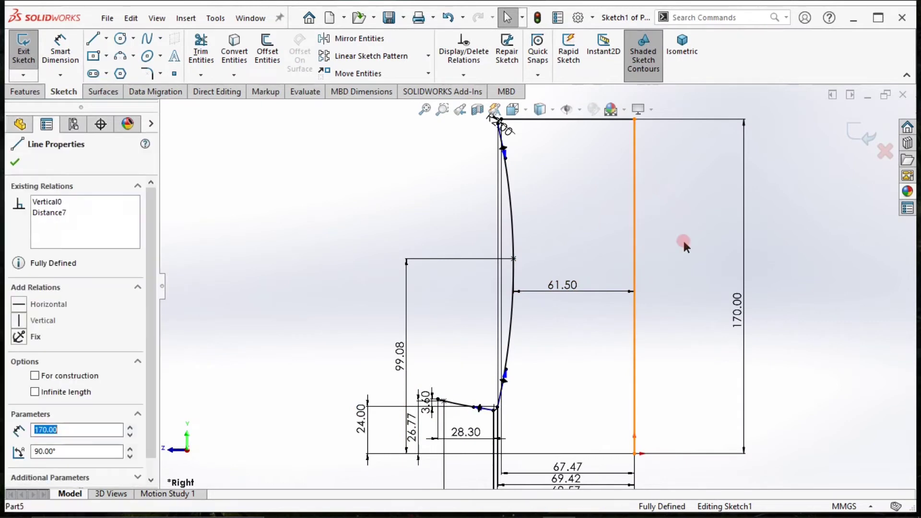
{"action": "left_click", "coordinate": [693, 220]}
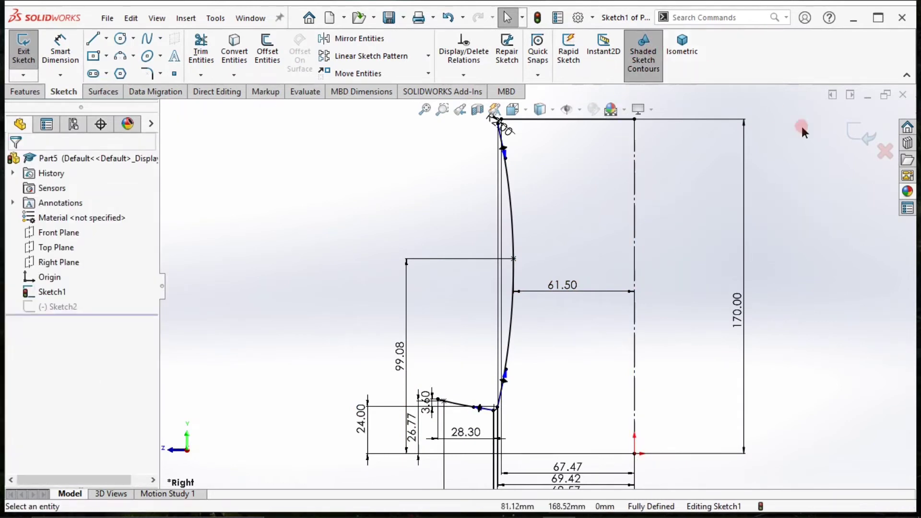
{"action": "left_click", "coordinate": [843, 136]}
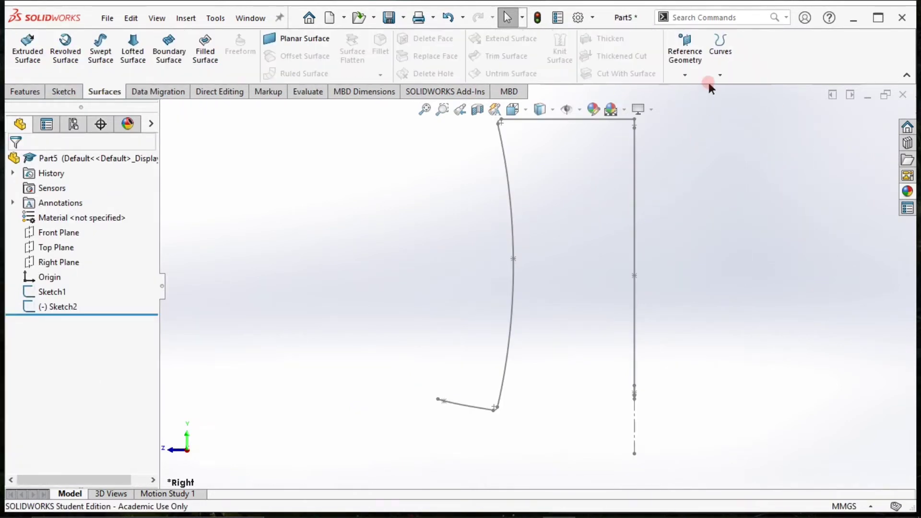
Step: Start a Lofted Surface with Sketch2 and Sketch1 as profiles, picked at their lower outer ends
{"action": "left_click", "coordinate": [720, 53]}
{"action": "left_click", "coordinate": [737, 133]}
{"action": "scroll", "coordinate": [259, 273], "scroll_direction": "up", "scroll_amount": 2}
{"action": "mouse_move", "coordinate": [300, 309]}
{"action": "middle_mouse_down"}
{"action": "mouse_move", "coordinate": [264, 279]}
{"action": "mouse_move", "coordinate": [251, 286]}
{"action": "middle_mouse_up"}
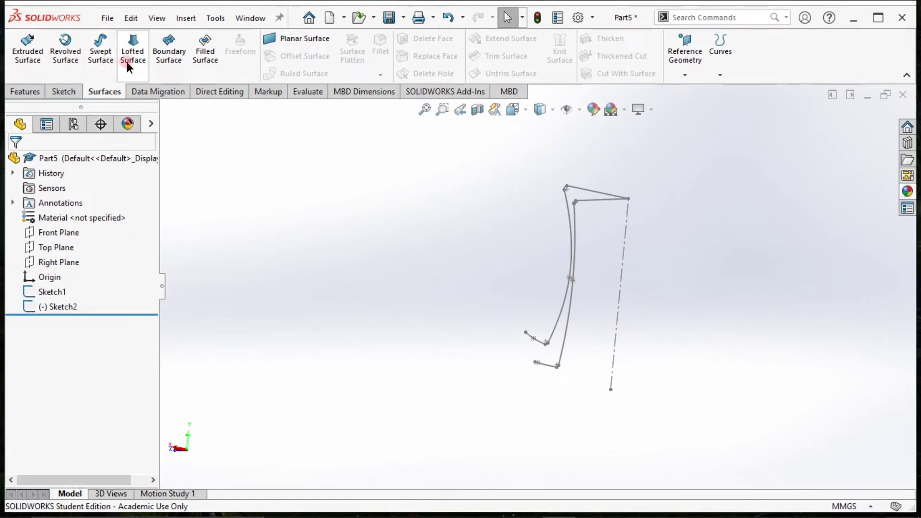
{"action": "left_click", "coordinate": [126, 61]}
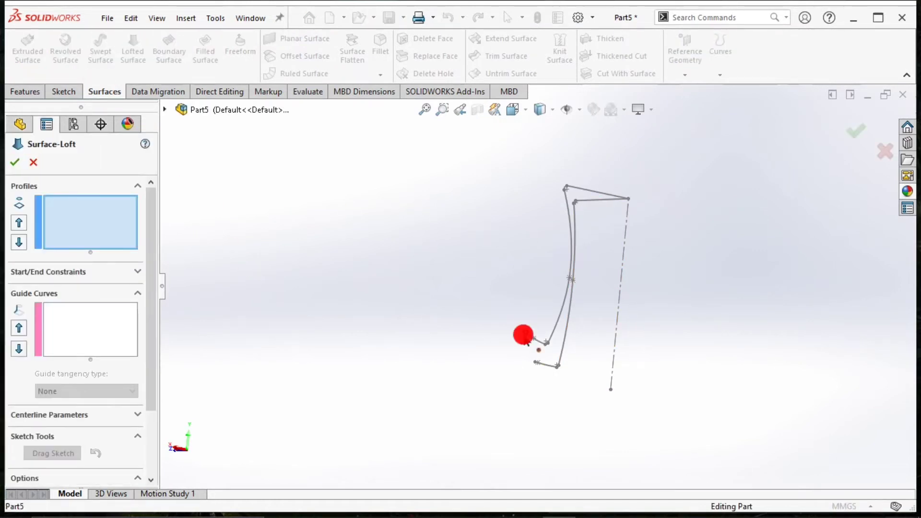
{"action": "left_click", "coordinate": [524, 333]}
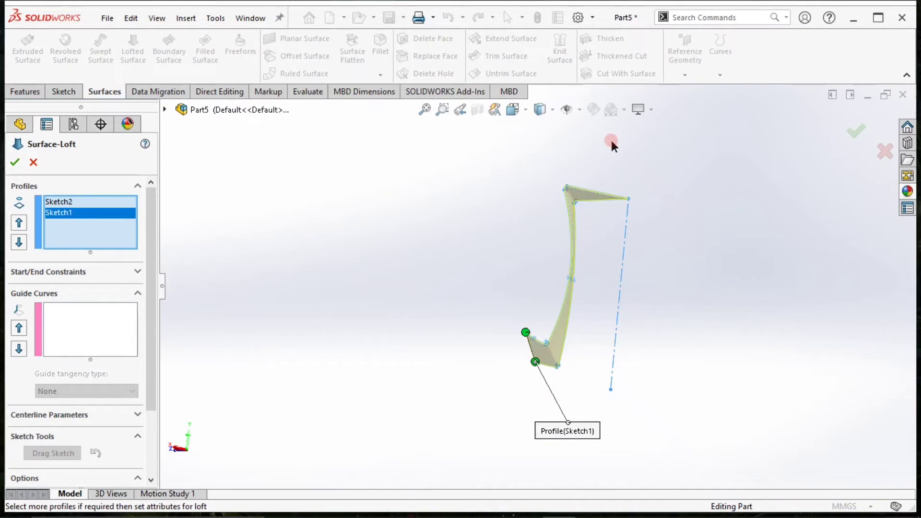
Step: Set both the start and end constraints of the surface loft to Normal To Profile
{"action": "left_click", "coordinate": [17, 91]}
{"action": "left_click", "coordinate": [641, 70]}
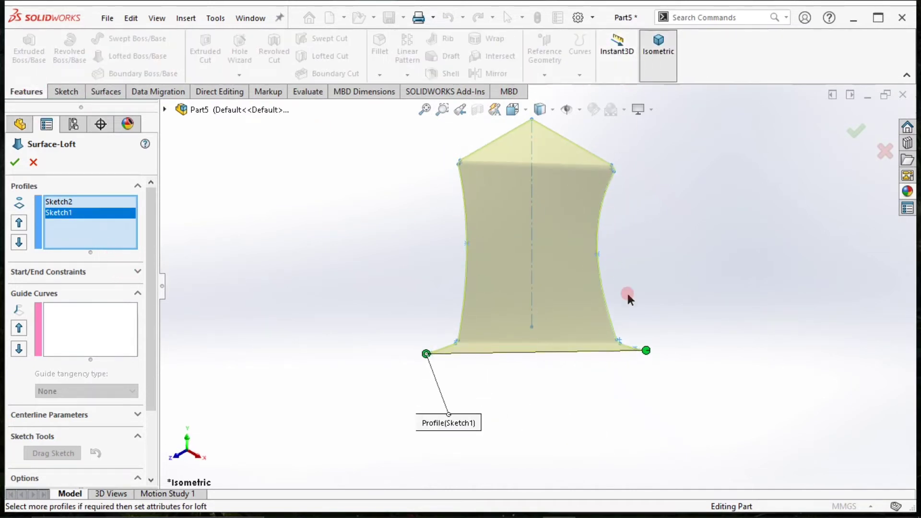
{"action": "middle_click_drag", "start_coordinate": [571, 355], "coordinate": [675, 421]}
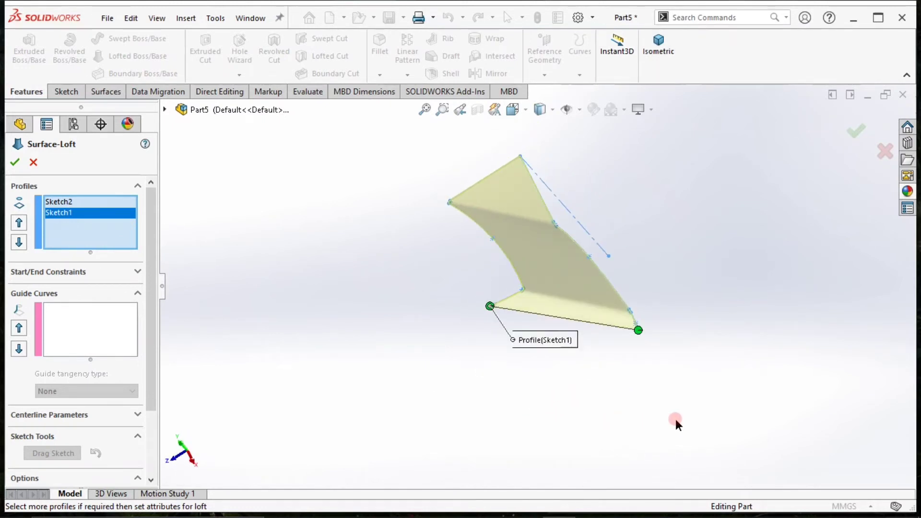
{"action": "left_click", "coordinate": [65, 272]}
{"action": "left_click", "coordinate": [83, 303]}
{"action": "left_click", "coordinate": [79, 329]}
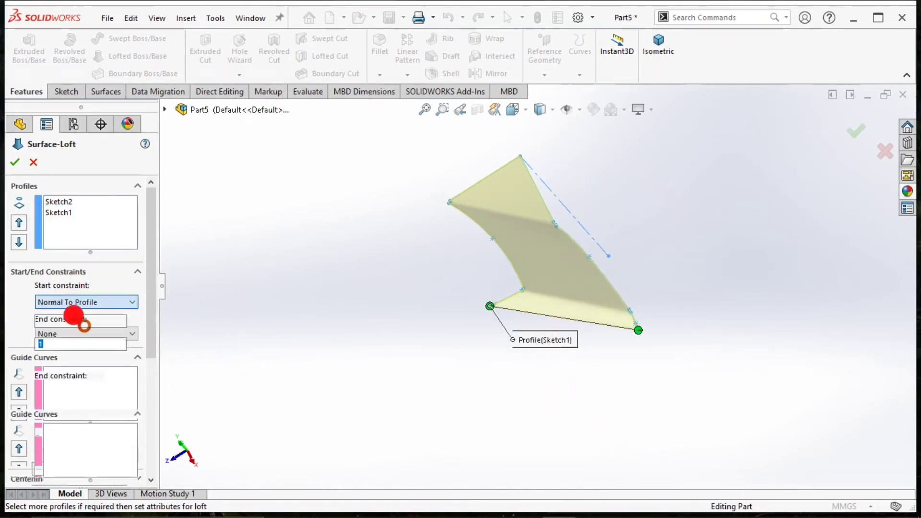
{"action": "left_click", "coordinate": [126, 389]}
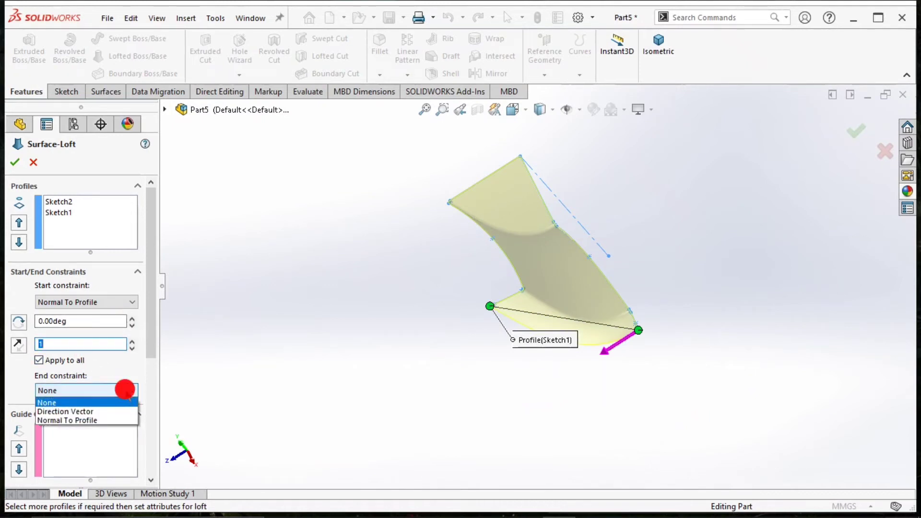
{"action": "left_click", "coordinate": [108, 420]}
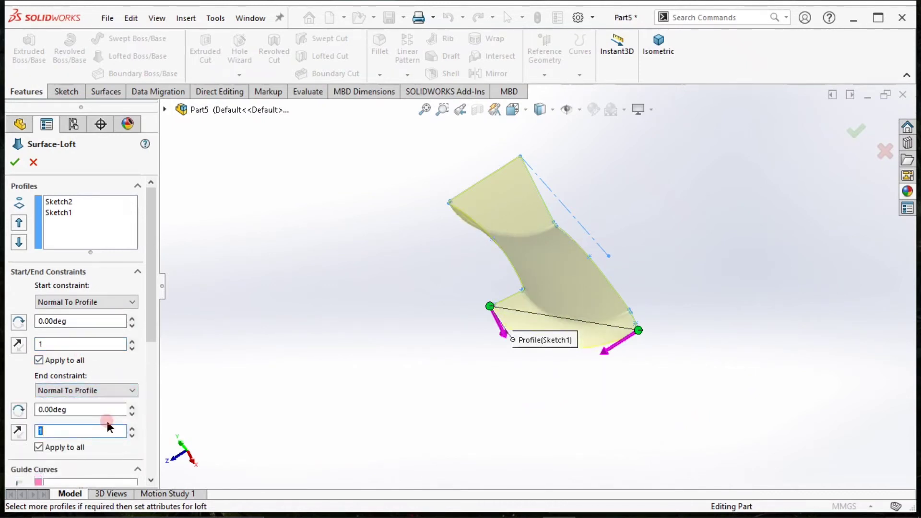
Step: Check the loft preview from an isometric and a side angle and create the lofted surface
{"action": "scroll", "coordinate": [396, 248], "scroll_direction": "up", "scroll_amount": 2}
{"action": "scroll", "coordinate": [412, 207], "scroll_direction": "up", "scroll_amount": 1}
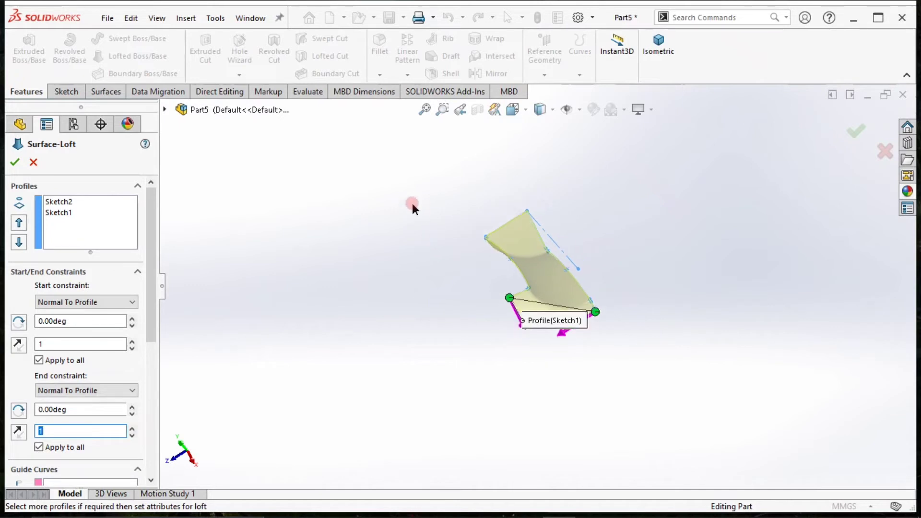
{"action": "scroll", "coordinate": [573, 305], "scroll_direction": "down", "scroll_amount": 3}
{"action": "scroll", "coordinate": [455, 322], "scroll_direction": "up", "scroll_amount": 2}
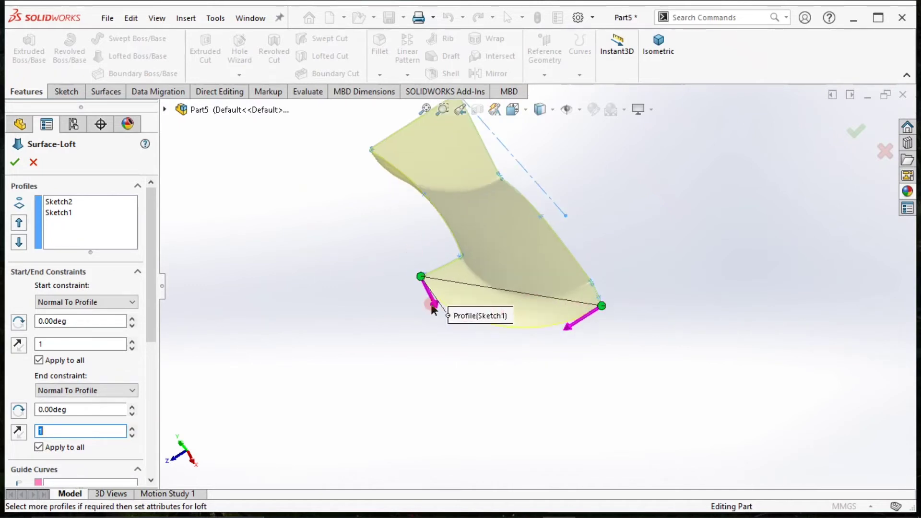
{"action": "left_click", "coordinate": [658, 44]}
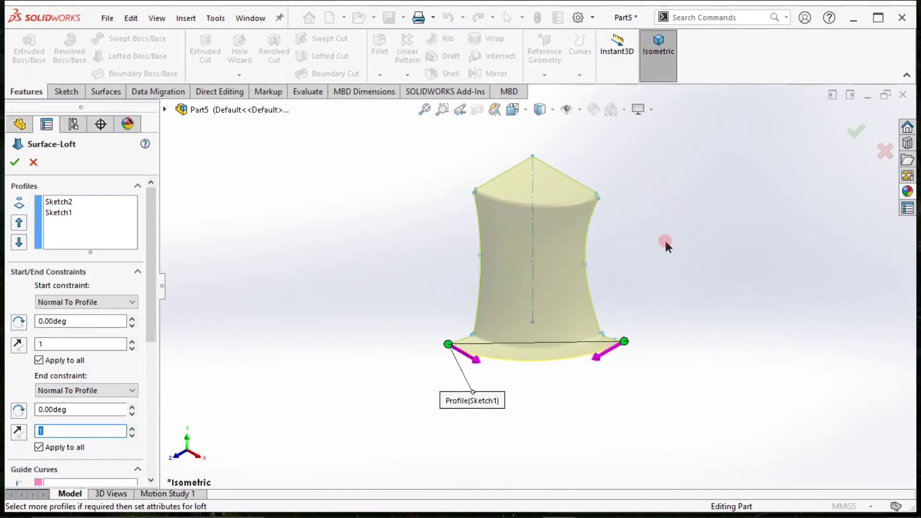
{"action": "middle_click_drag", "start_coordinate": [623, 294], "coordinate": [589, 294]}
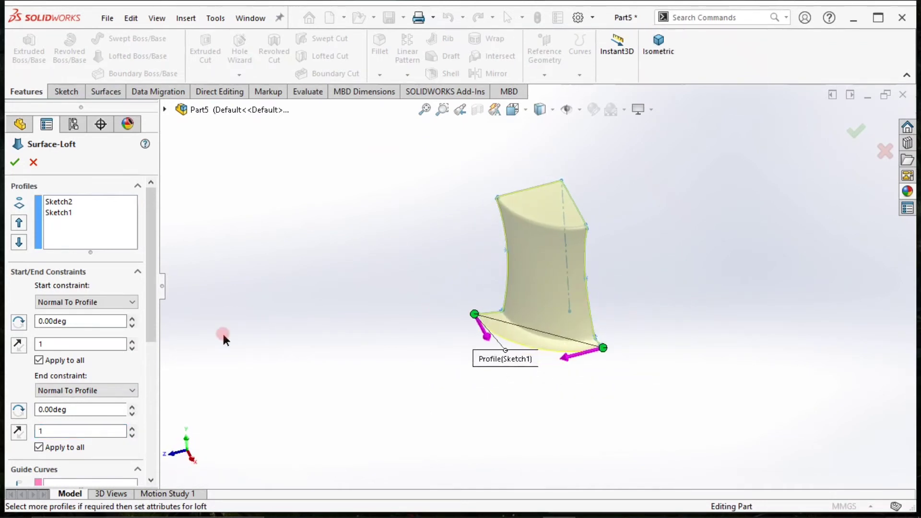
{"action": "left_click", "coordinate": [15, 163]}
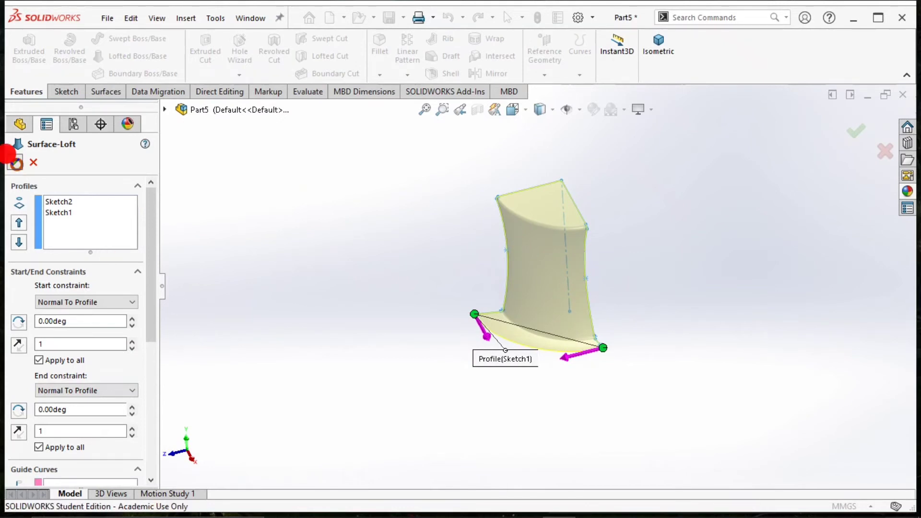
Step: Mirror the lofted surface body about the Front Plane
{"action": "left_click", "coordinate": [668, 76]}
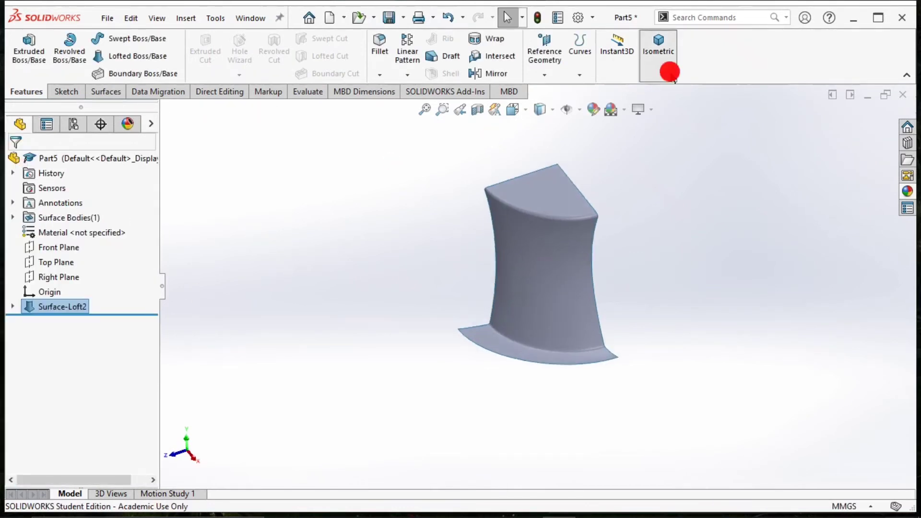
{"action": "middle_click_drag", "start_coordinate": [705, 307], "coordinate": [598, 430]}
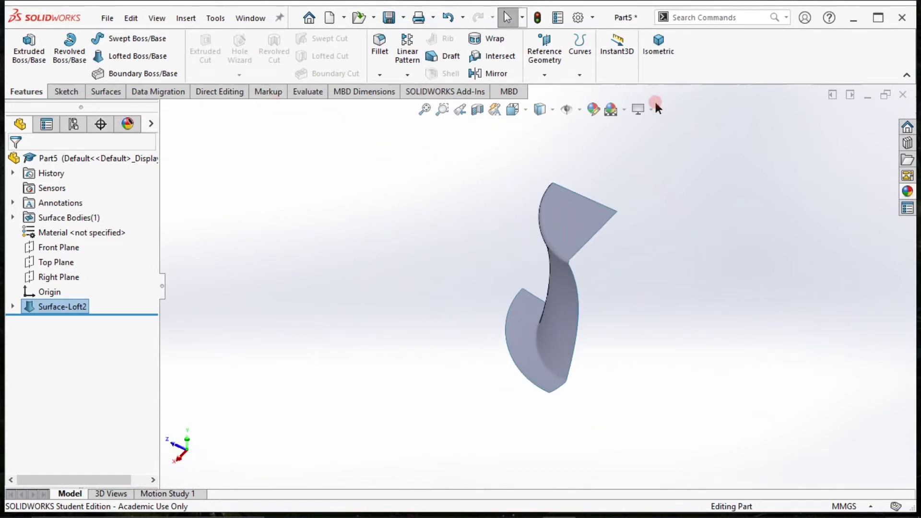
{"action": "left_click", "coordinate": [78, 91]}
{"action": "left_click", "coordinate": [25, 91]}
{"action": "left_click", "coordinate": [496, 74]}
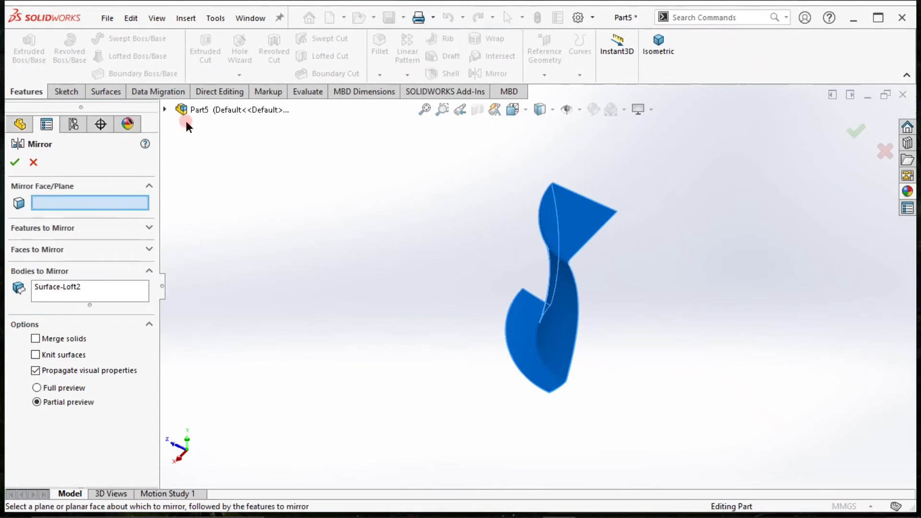
{"action": "left_click", "coordinate": [164, 110]}
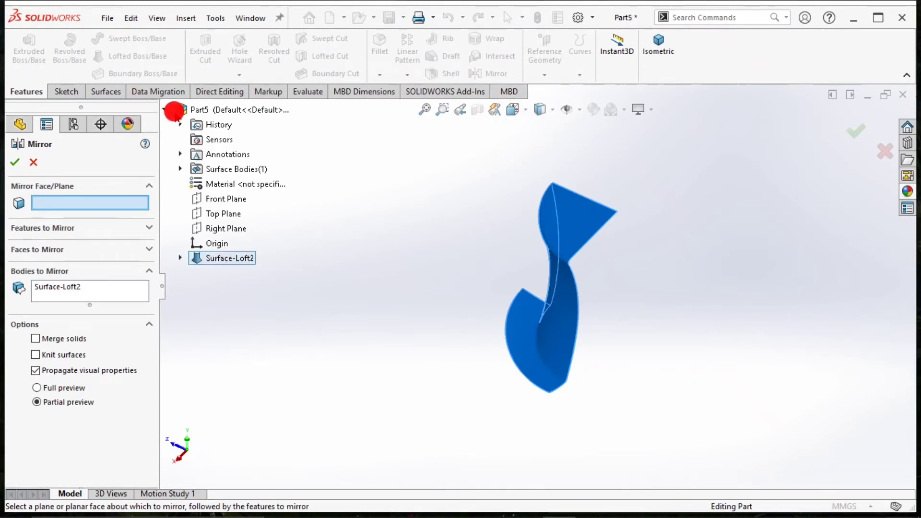
{"action": "left_click", "coordinate": [240, 198]}
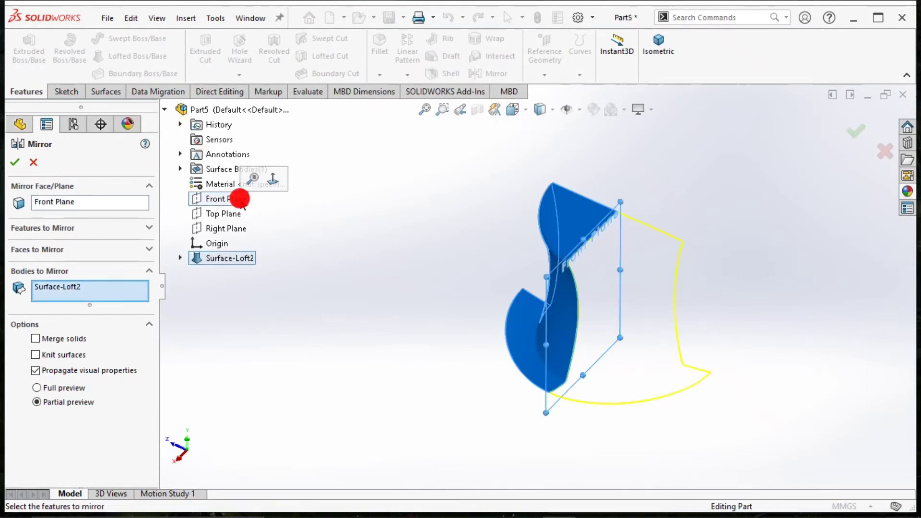
{"action": "left_click", "coordinate": [15, 162]}
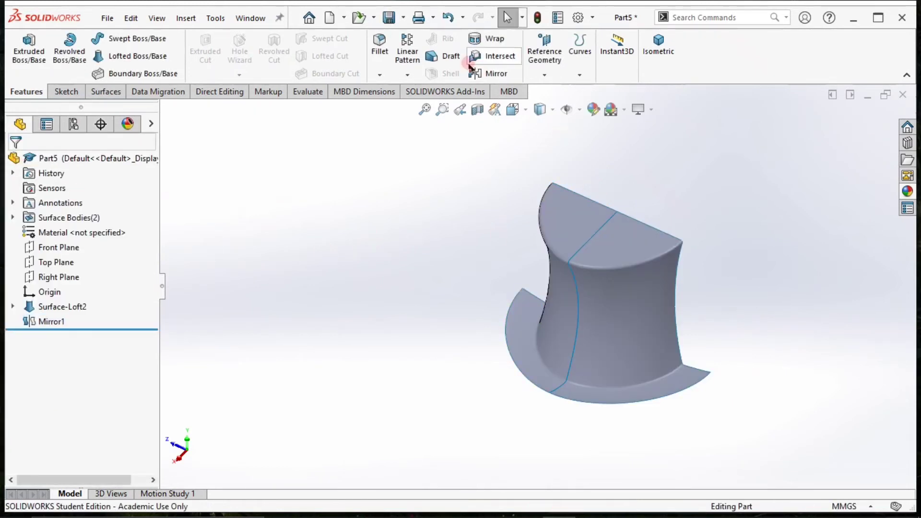
Step: Mirror the lofted surface and its mirrored copy about the Right Plane to close the hat shape
{"action": "left_click", "coordinate": [489, 73]}
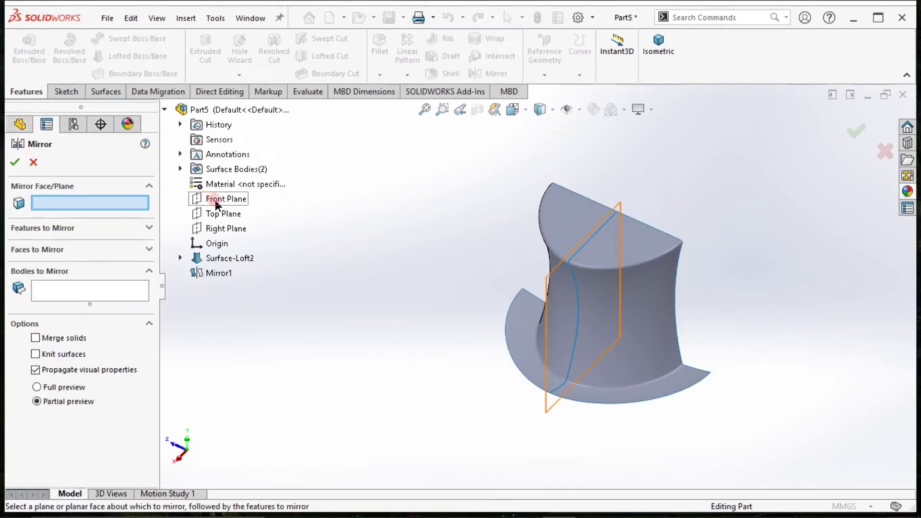
{"action": "left_click", "coordinate": [223, 228]}
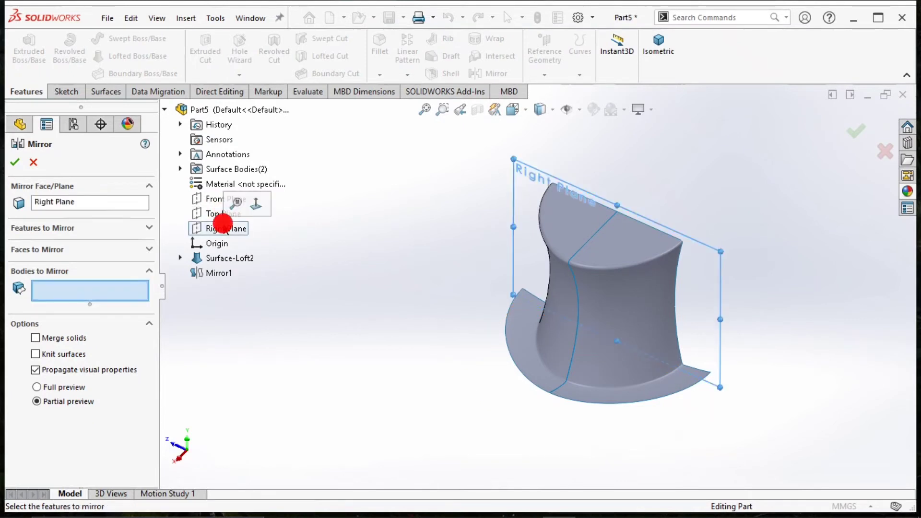
{"action": "left_click", "coordinate": [621, 293]}
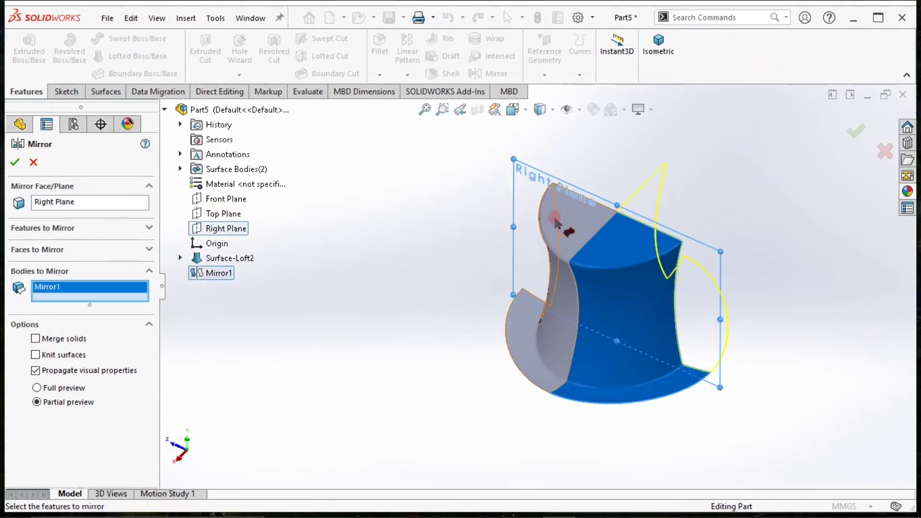
{"action": "left_click", "coordinate": [566, 232]}
{"action": "left_click", "coordinate": [583, 225]}
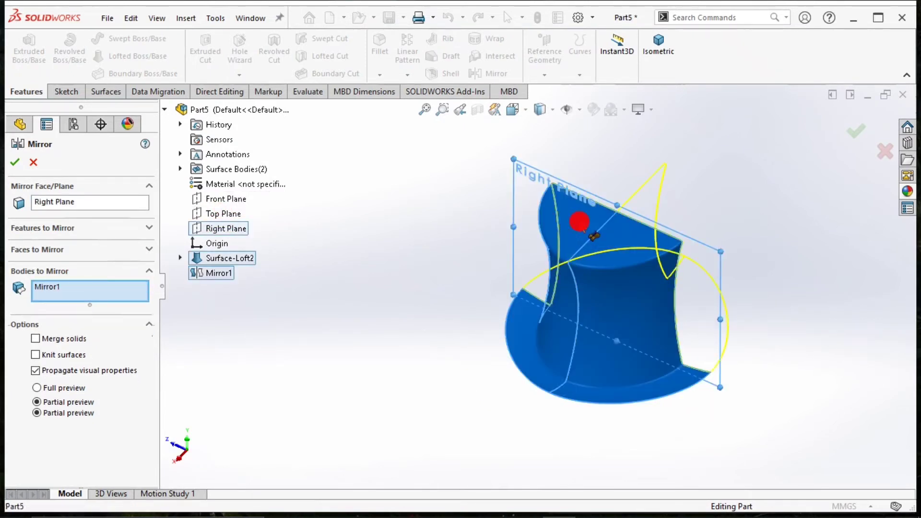
{"action": "left_click", "coordinate": [583, 225]}
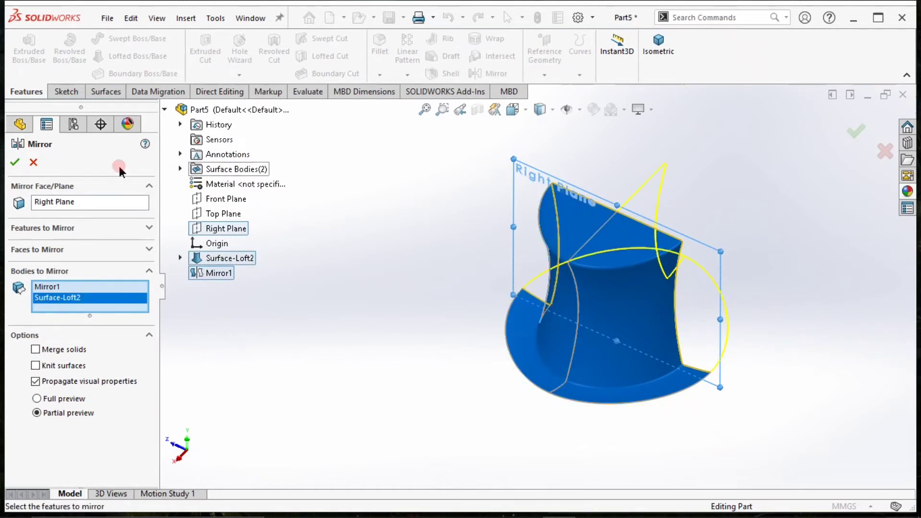
{"action": "left_click", "coordinate": [18, 163]}
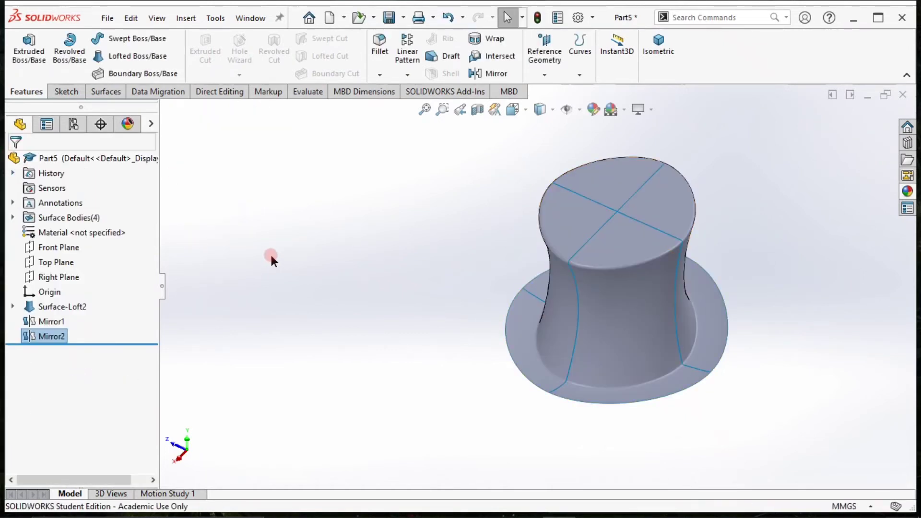
Step: Knit the four quarter surface bodies of the hat into a single surface, without creating a solid
{"action": "left_click", "coordinate": [675, 72]}
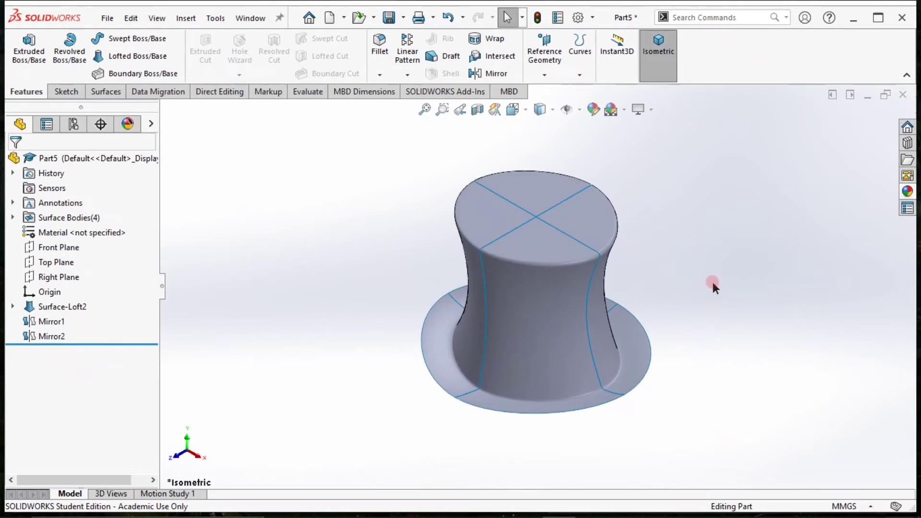
{"action": "middle_click_drag", "start_coordinate": [712, 280], "coordinate": [384, 383]}
{"action": "left_click", "coordinate": [674, 66]}
{"action": "left_click", "coordinate": [70, 95]}
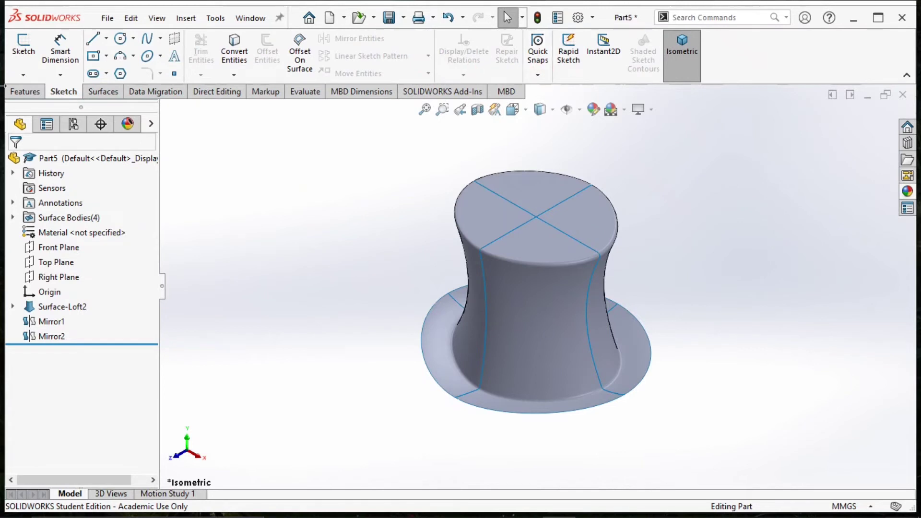
{"action": "left_click", "coordinate": [37, 91]}
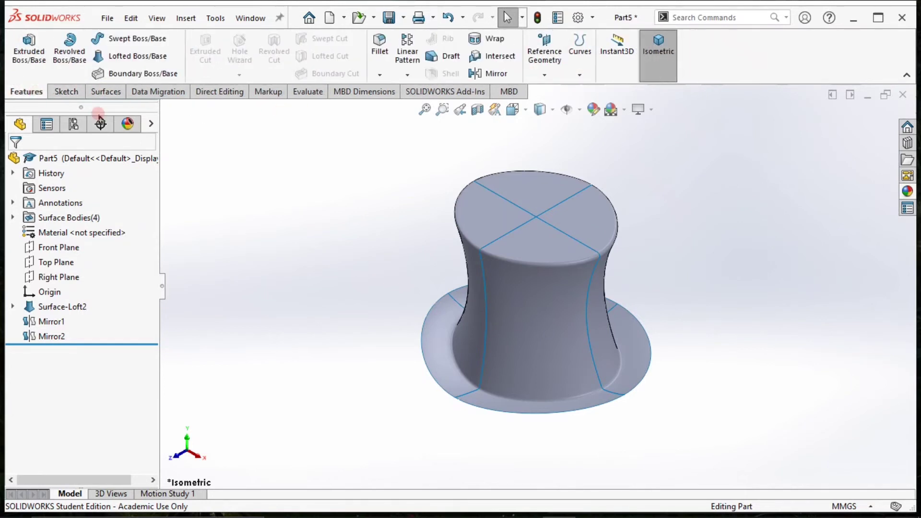
{"action": "left_click", "coordinate": [106, 94]}
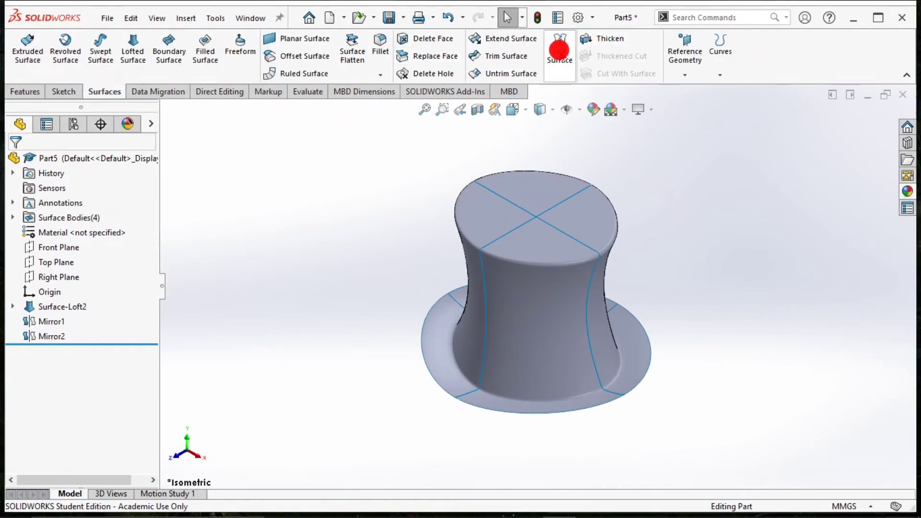
{"action": "left_click", "coordinate": [559, 50]}
{"action": "left_click", "coordinate": [552, 222]}
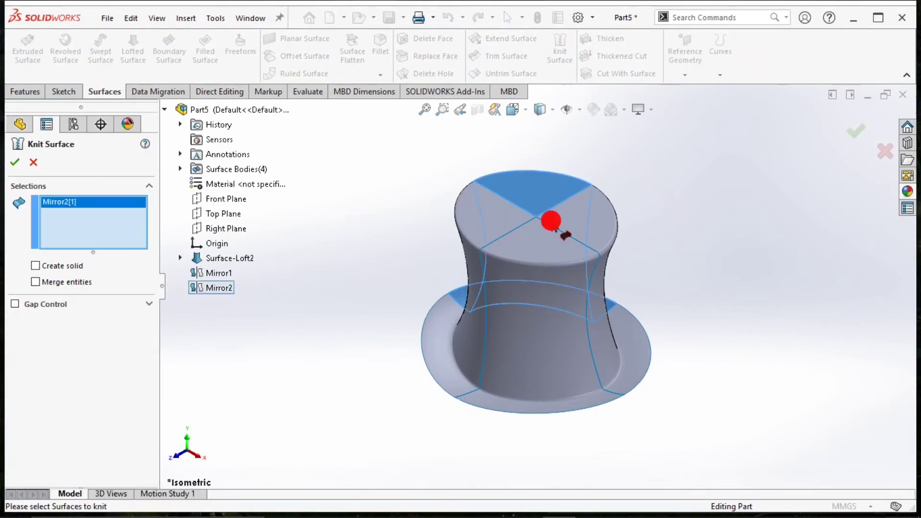
{"action": "left_click", "coordinate": [563, 217]}
{"action": "left_click", "coordinate": [533, 238]}
{"action": "left_click", "coordinate": [506, 217]}
{"action": "right_click", "coordinate": [505, 217]}
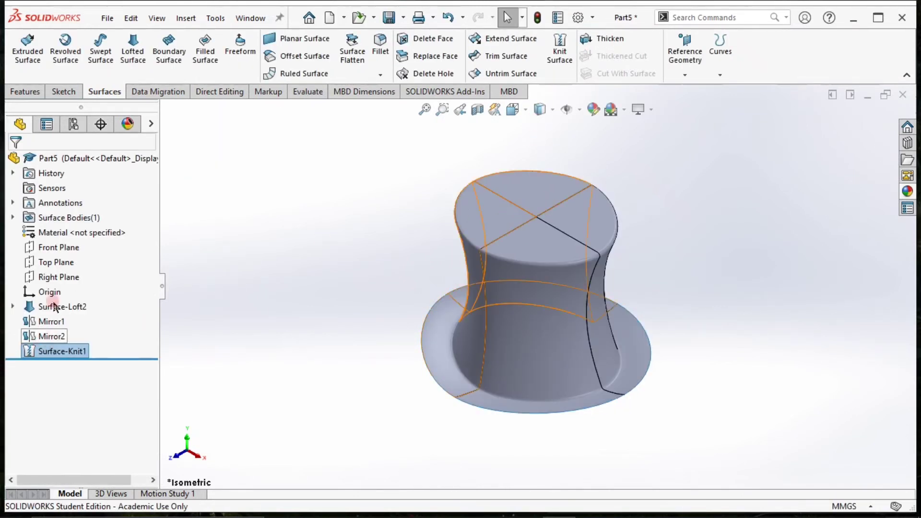
{"action": "left_click", "coordinate": [284, 238]}
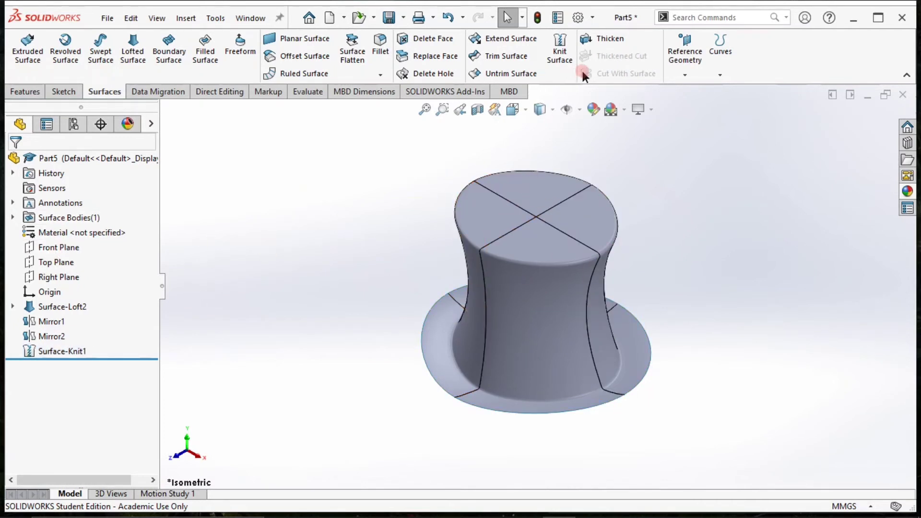
Step: Thicken the knitted hat surface by 2 mm on both sides
{"action": "left_click", "coordinate": [626, 39]}
{"action": "left_click", "coordinate": [534, 271]}
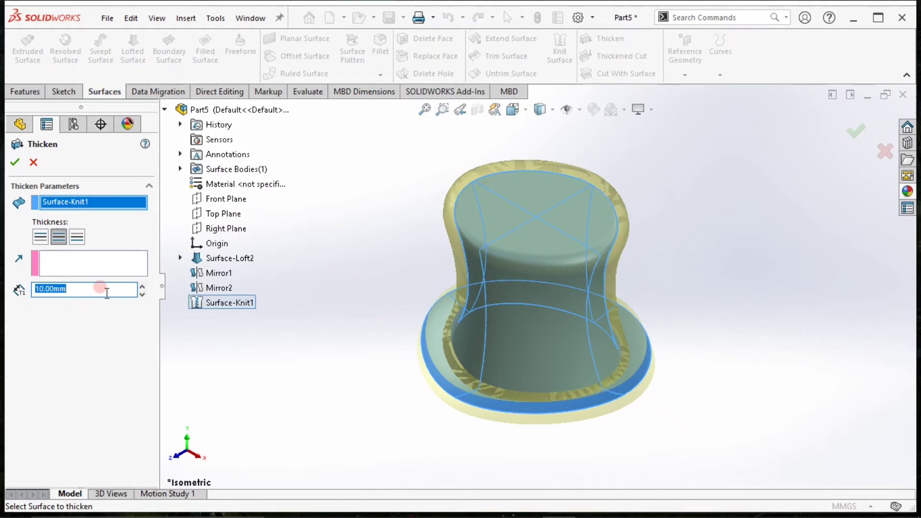
{"action": "left_click", "coordinate": [61, 238]}
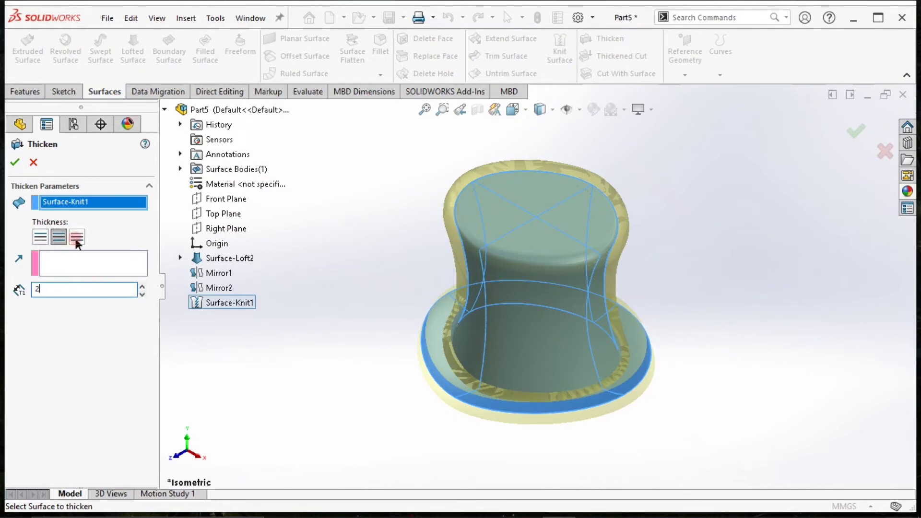
{"action": "left_click", "coordinate": [77, 238]}
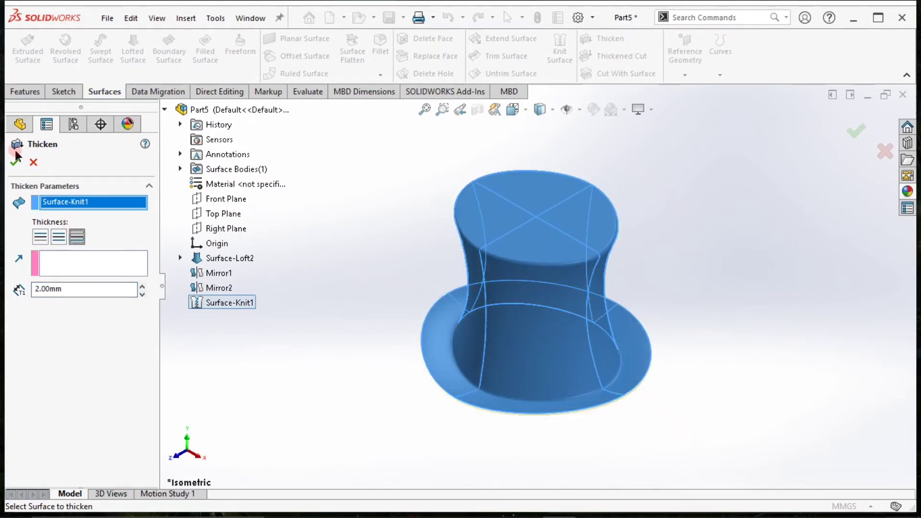
{"action": "left_click", "coordinate": [39, 238]}
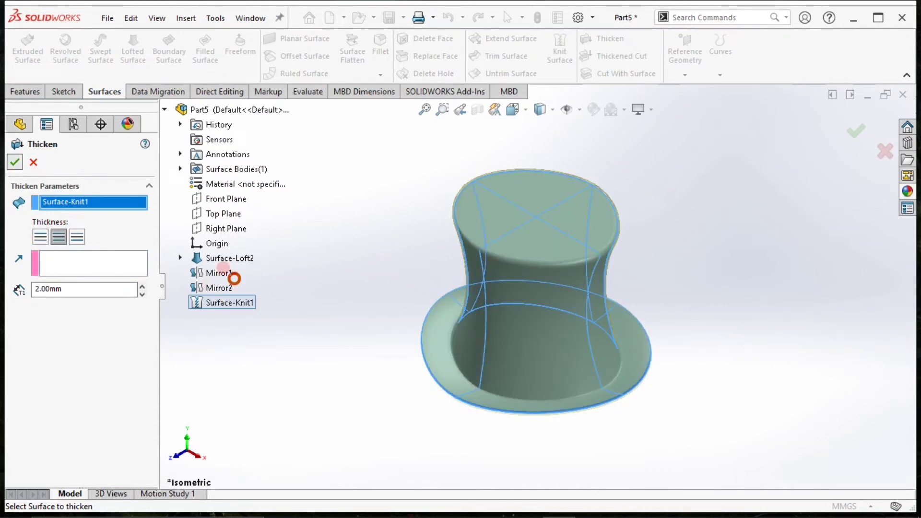
{"action": "right_click", "coordinate": [234, 278]}
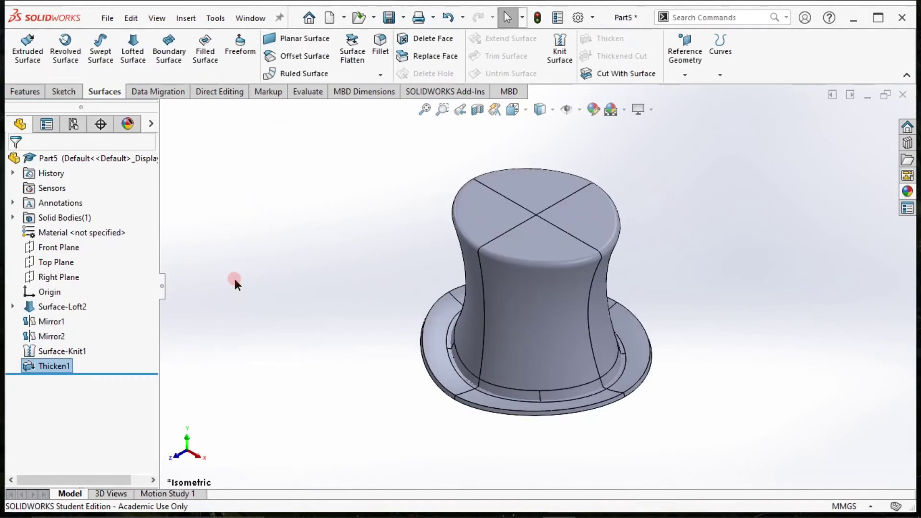
Step: Apply the polished gold metal appearance to the whole hat part and leave it in isometric view
{"action": "middle_click_drag", "start_coordinate": [390, 301], "coordinate": [322, 246]}
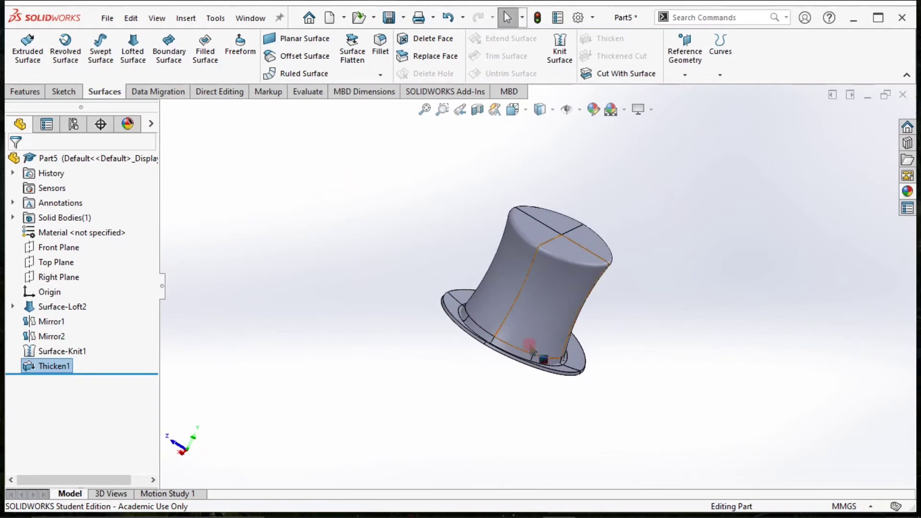
{"action": "left_click", "coordinate": [42, 95]}
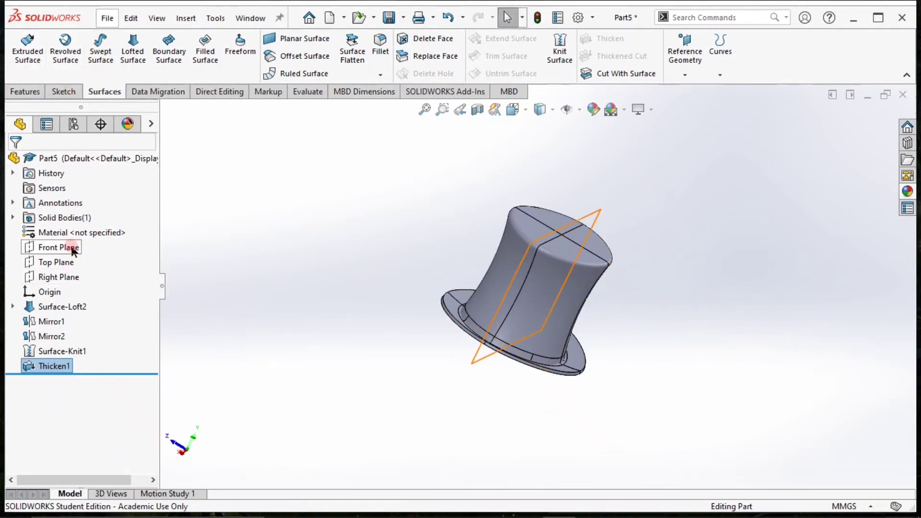
{"action": "left_click", "coordinate": [236, 266]}
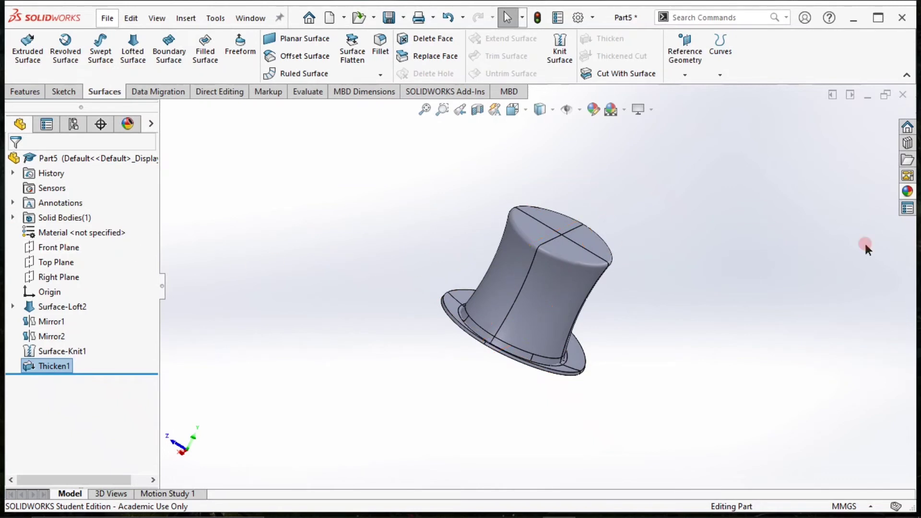
{"action": "left_click", "coordinate": [25, 91]}
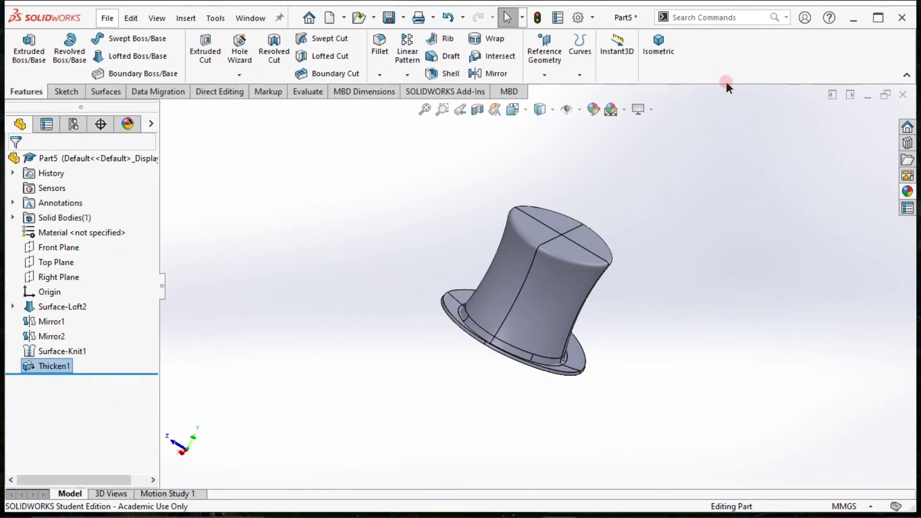
{"action": "left_click", "coordinate": [670, 60]}
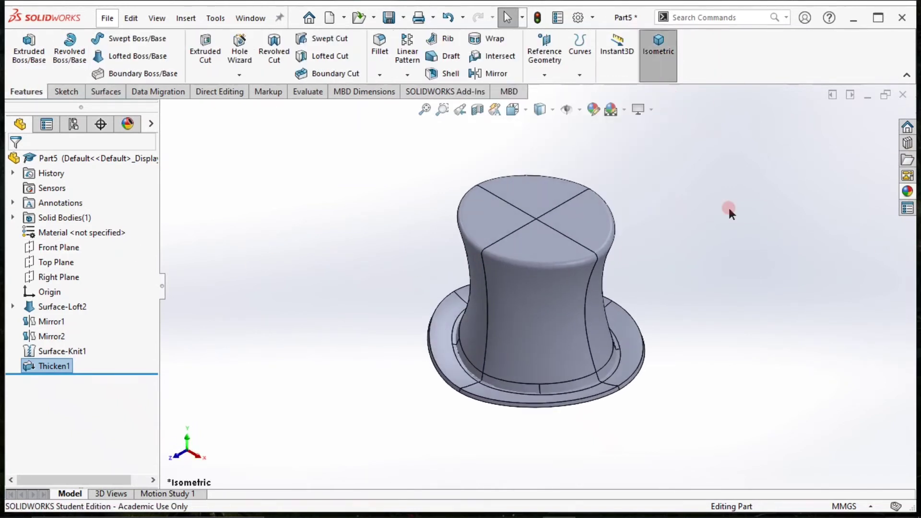
{"action": "left_click", "coordinate": [908, 193]}
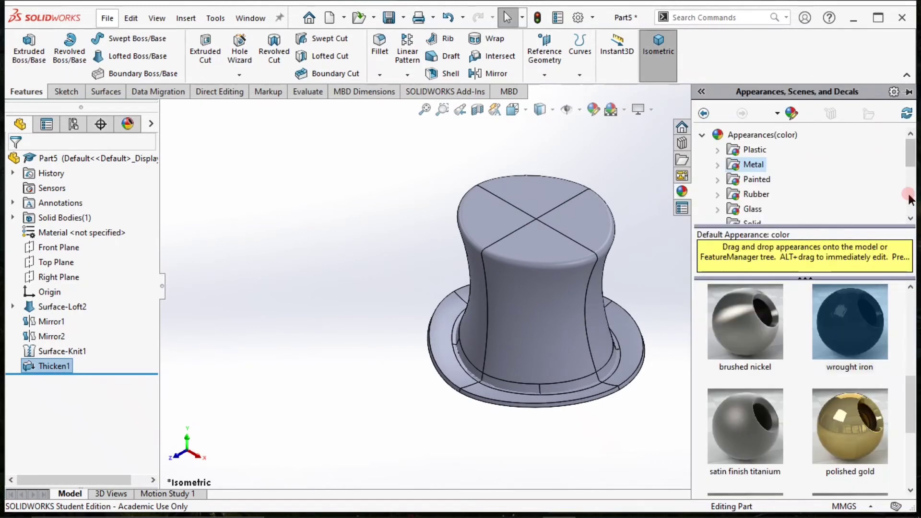
{"action": "left_click_drag", "start_coordinate": [864, 425], "coordinate": [527, 323]}
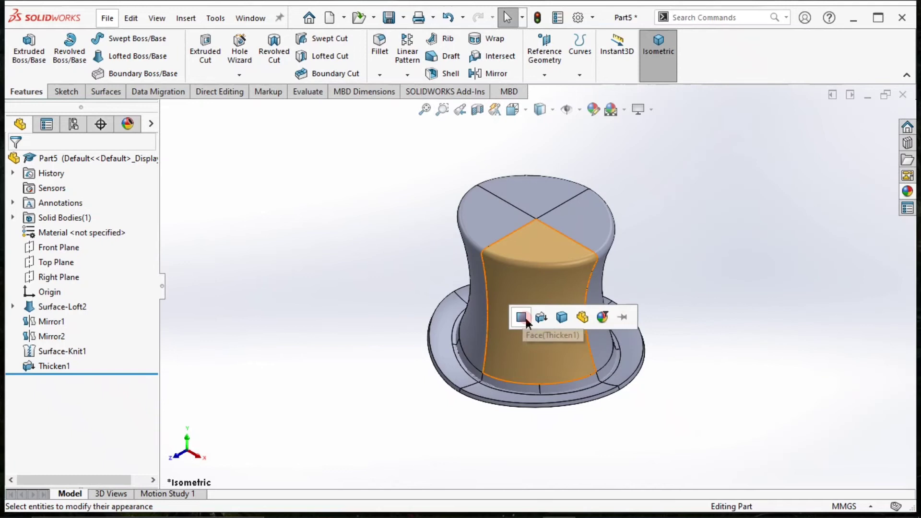
{"action": "left_click", "coordinate": [582, 317]}
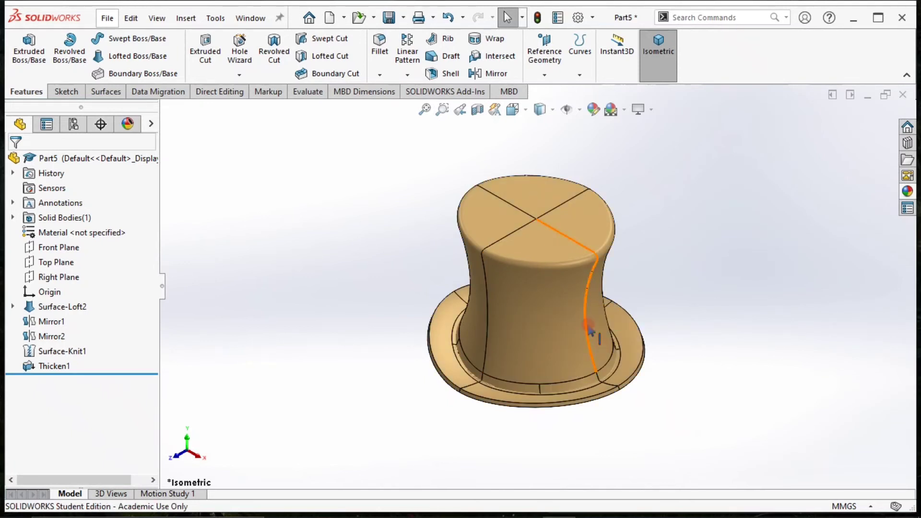
{"action": "left_click", "coordinate": [665, 54]}
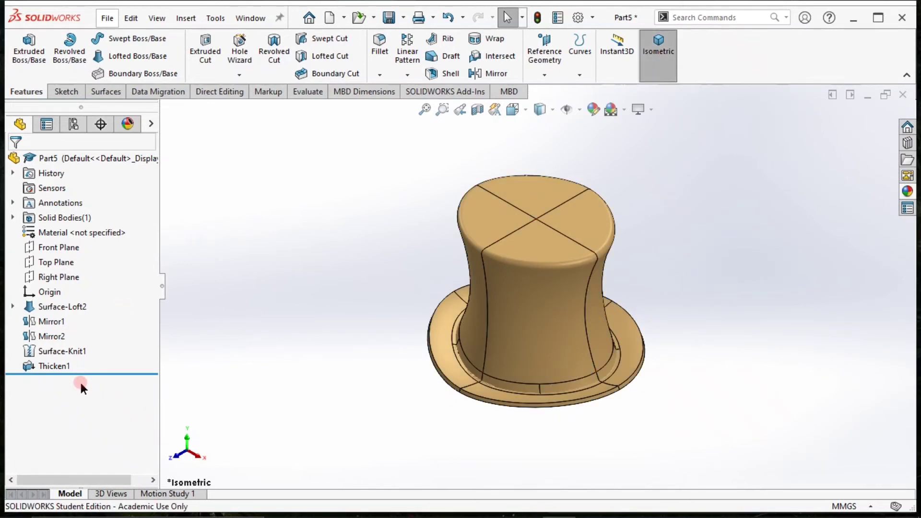
Step: On the Front Plane, sketch a horizontal line about 292 mm long across the lower crown, extending beyond both sides of the hat
{"action": "left_click", "coordinate": [64, 92]}
{"action": "left_click", "coordinate": [23, 48]}
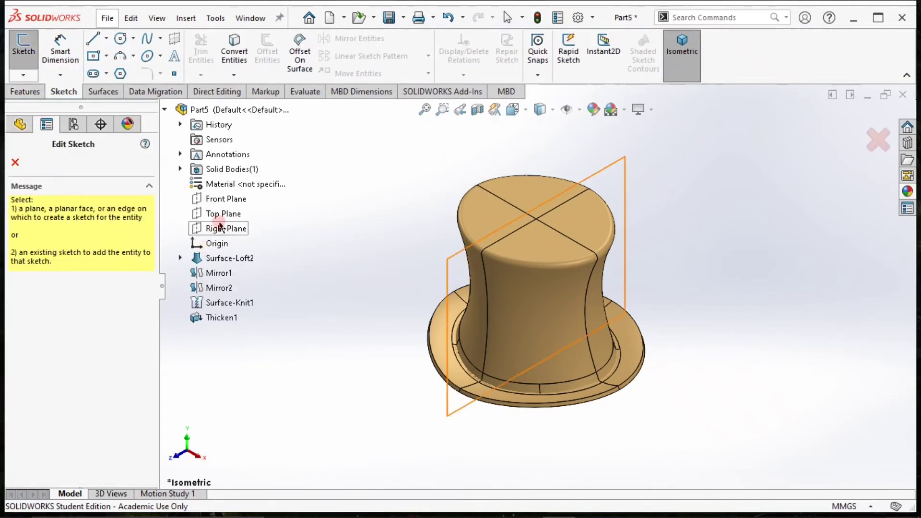
{"action": "left_click", "coordinate": [213, 198]}
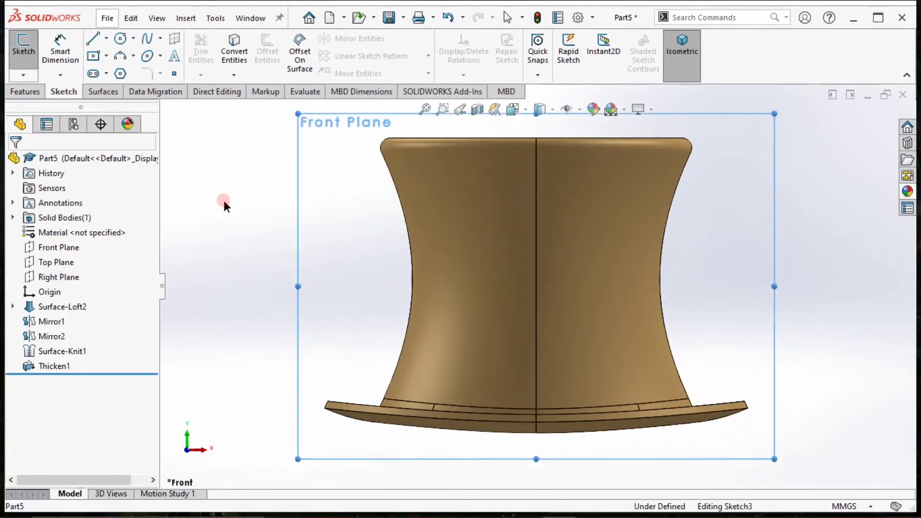
{"action": "left_click", "coordinate": [105, 40]}
{"action": "left_click", "coordinate": [111, 58]}
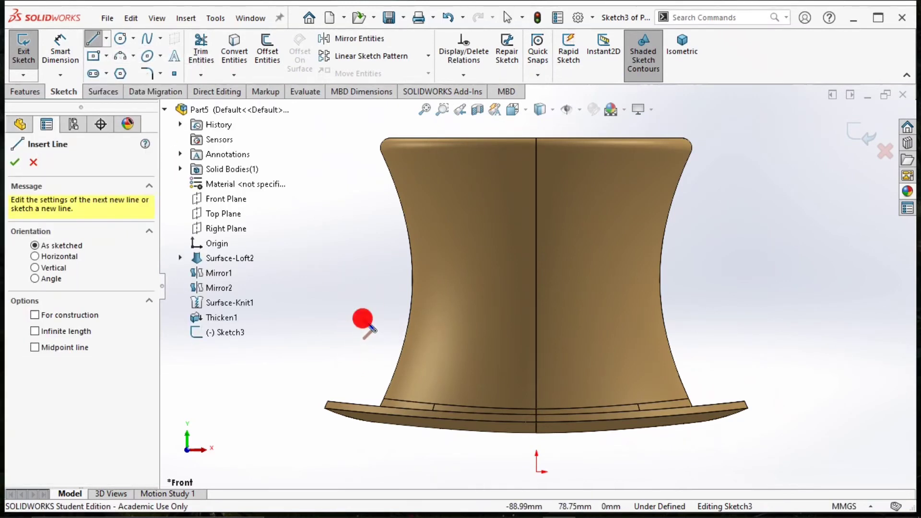
{"action": "left_click", "coordinate": [363, 319]}
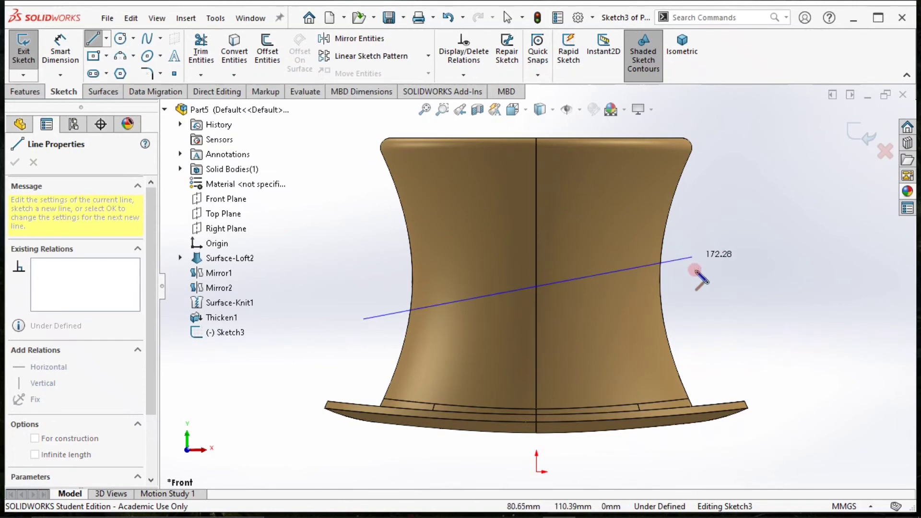
{"action": "left_click", "coordinate": [731, 318]}
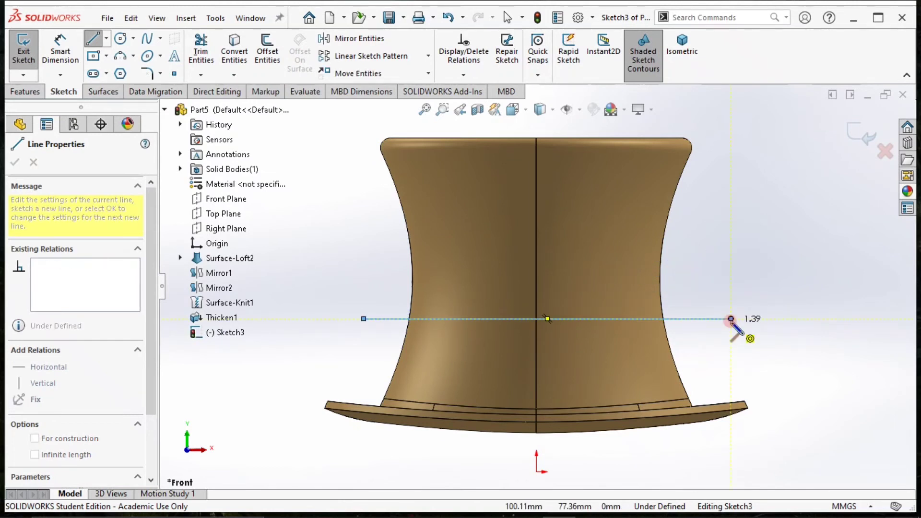
{"action": "key", "text": "Escape"}
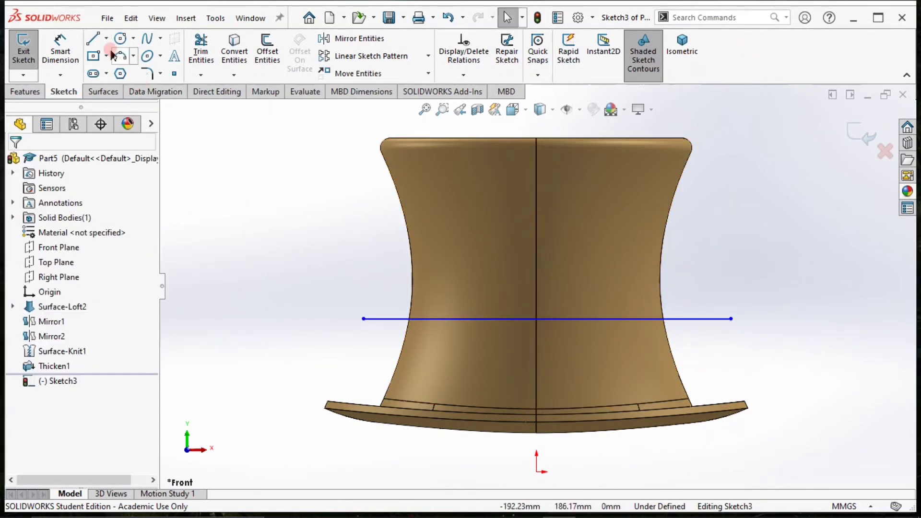
{"action": "left_click_drag", "start_coordinate": [363, 320], "coordinate": [273, 323]}
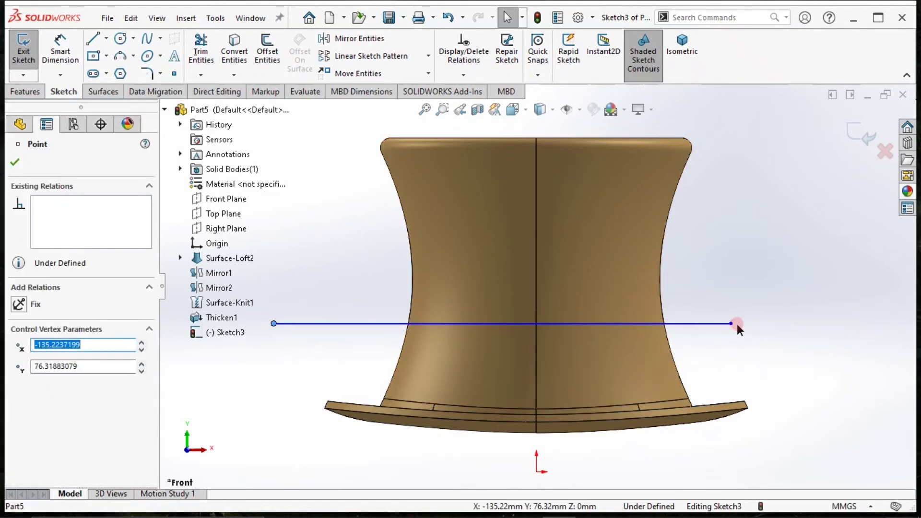
{"action": "left_click_drag", "start_coordinate": [733, 323], "coordinate": [842, 323]}
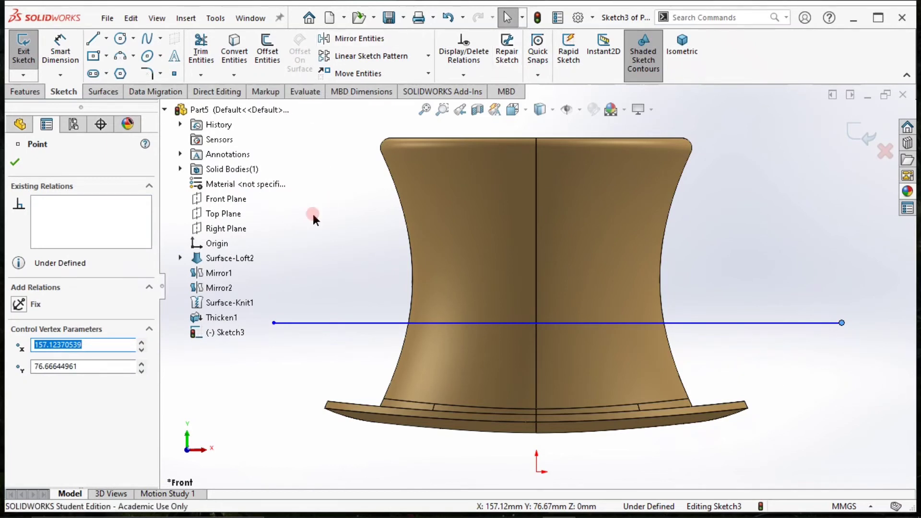
Step: Dimension the horizontal line to sit 75 mm above the origin
{"action": "left_click", "coordinate": [59, 54]}
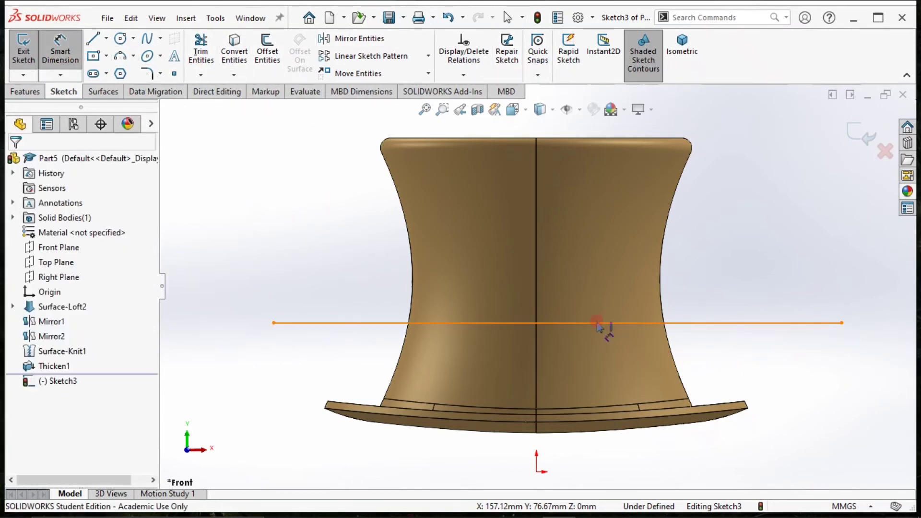
{"action": "left_click", "coordinate": [586, 339]}
{"action": "left_click", "coordinate": [536, 471]}
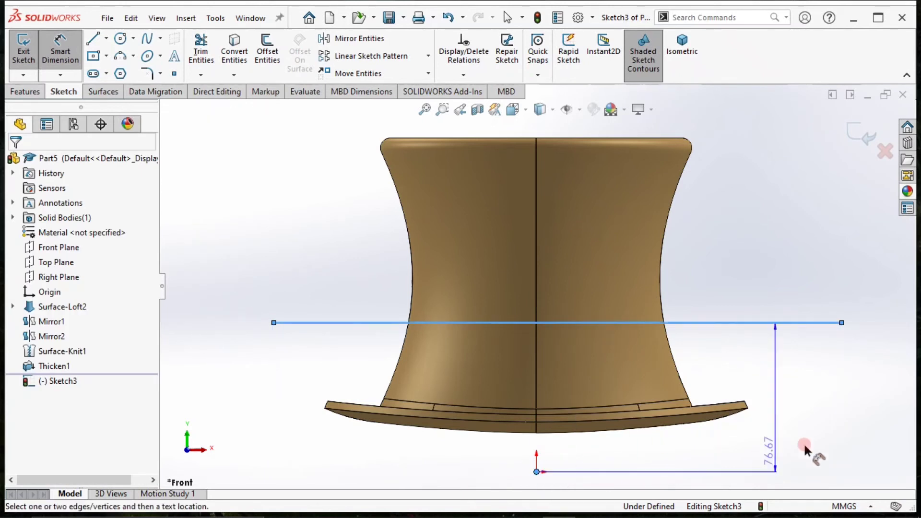
{"action": "left_click", "coordinate": [839, 411]}
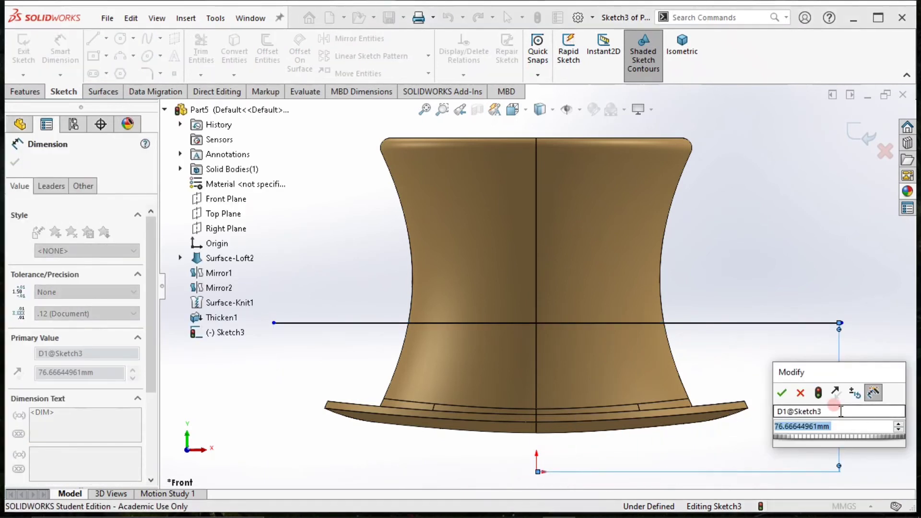
{"action": "type", "text": "75"}
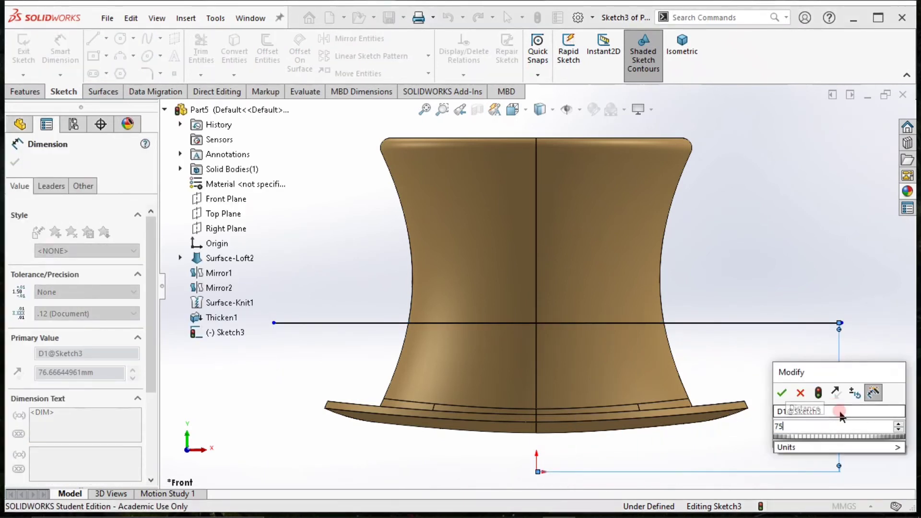
{"action": "key", "text": "Return"}
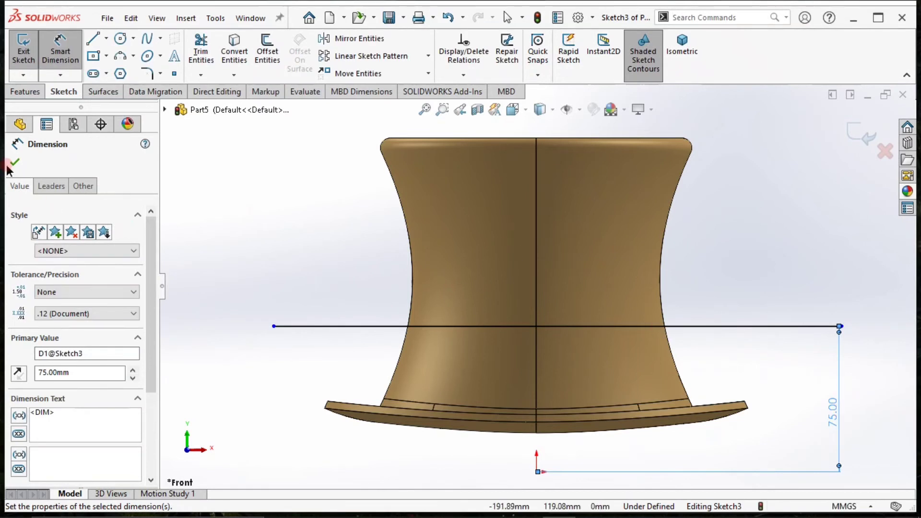
{"action": "left_click", "coordinate": [14, 164]}
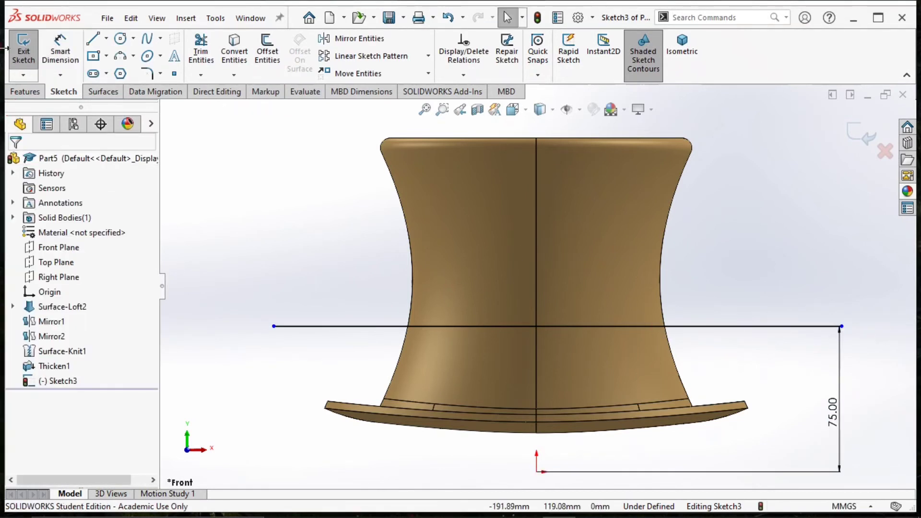
Step: Split the four outer crown faces with a projection Split Line from the current horizontal line sketch
{"action": "left_click", "coordinate": [29, 94]}
{"action": "left_click", "coordinate": [579, 74]}
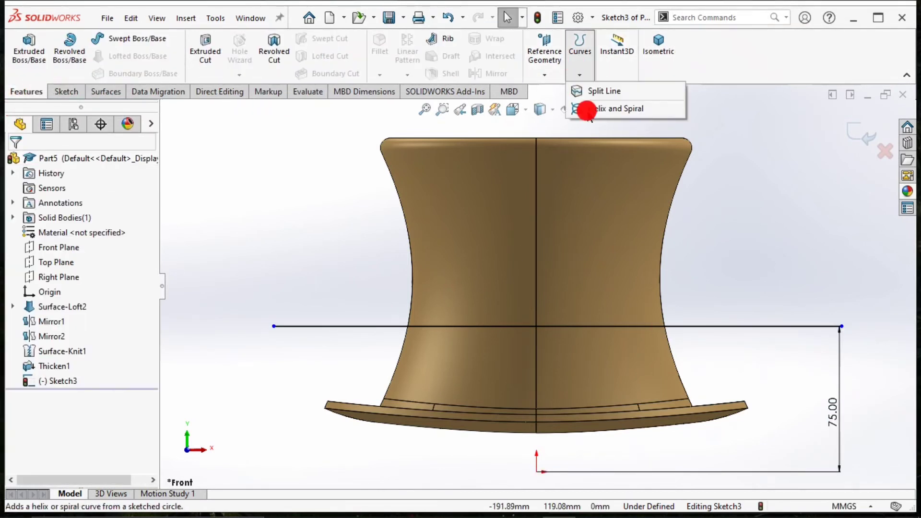
{"action": "left_click", "coordinate": [598, 91]}
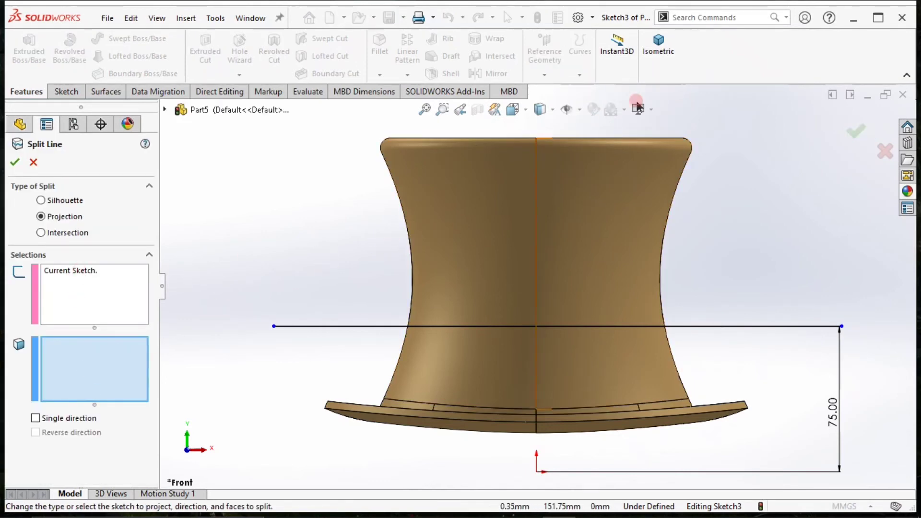
{"action": "left_click", "coordinate": [658, 51]}
{"action": "left_click", "coordinate": [551, 232]}
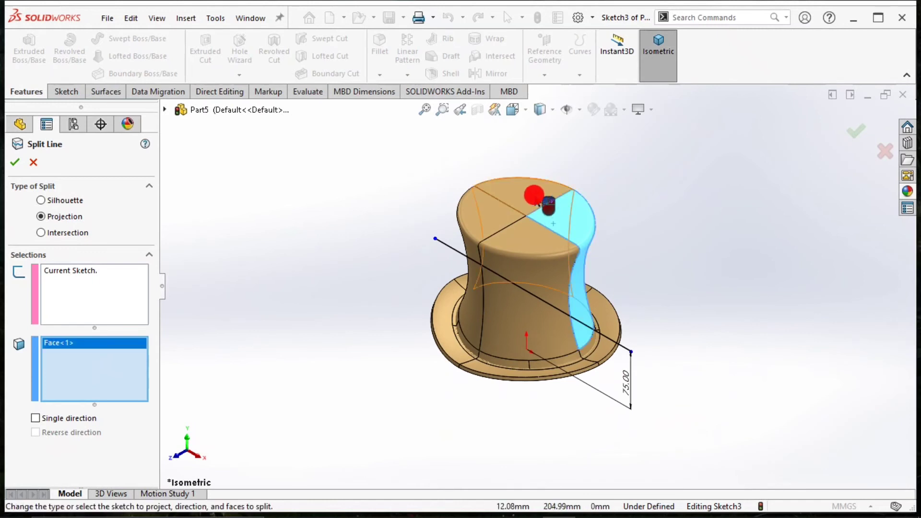
{"action": "left_click", "coordinate": [539, 197]}
{"action": "left_click", "coordinate": [479, 208]}
{"action": "left_click", "coordinate": [555, 259]}
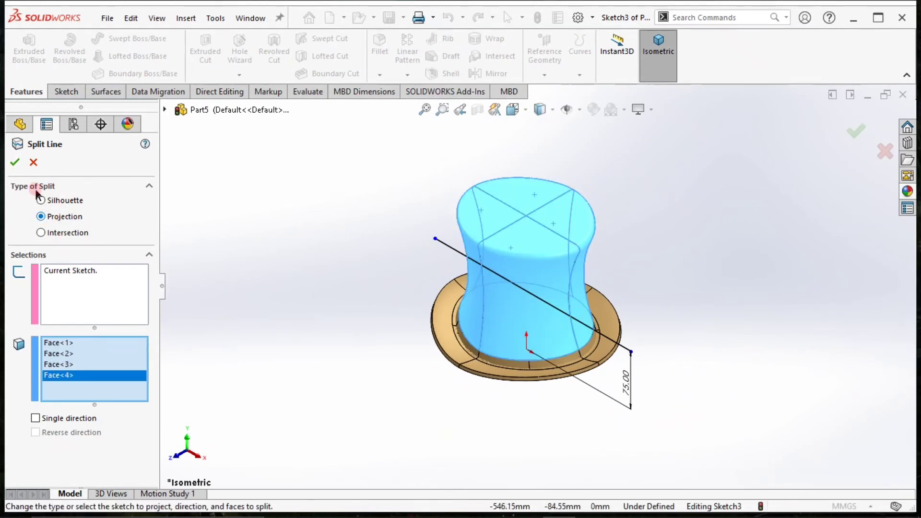
{"action": "left_click", "coordinate": [14, 162]}
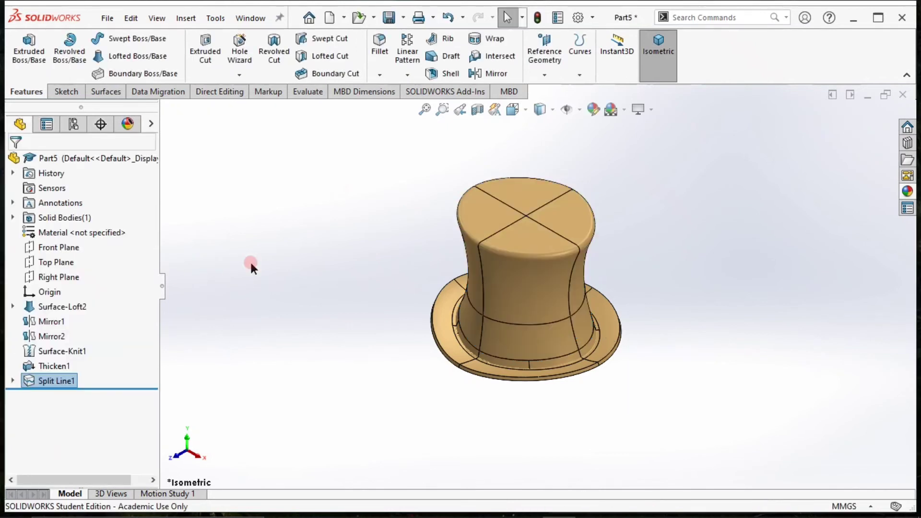
{"action": "left_click", "coordinate": [462, 375]}
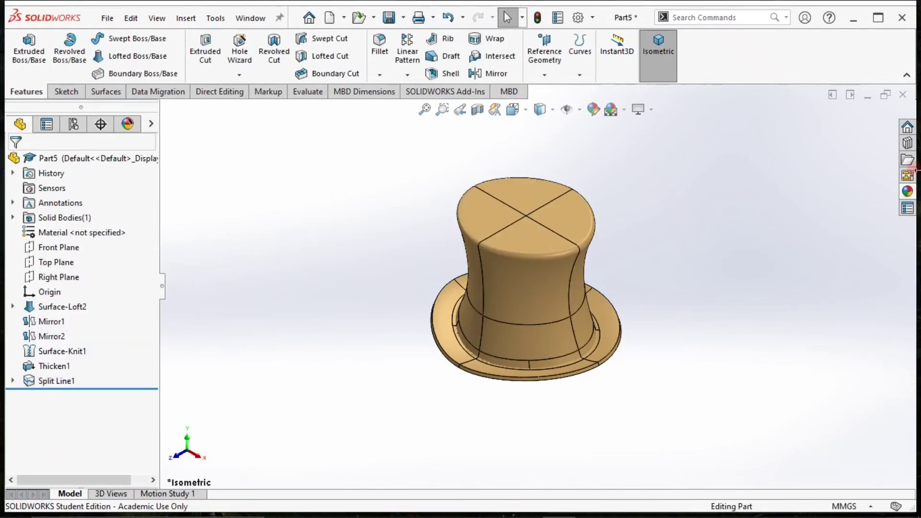
Step: Apply the wrought iron metal appearance to the three hat band faces that face the isometric view
{"action": "left_click", "coordinate": [907, 192]}
{"action": "left_click_drag", "start_coordinate": [787, 328], "coordinate": [556, 339]}
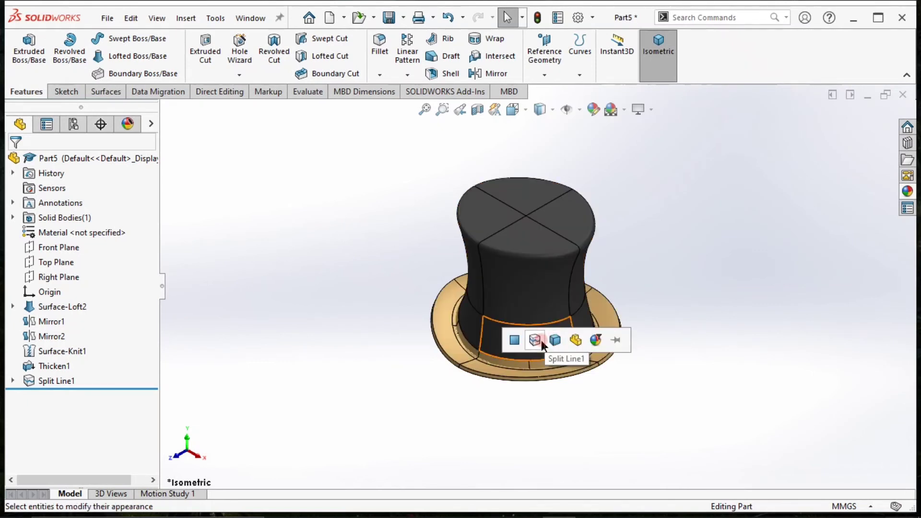
{"action": "left_click", "coordinate": [513, 339]}
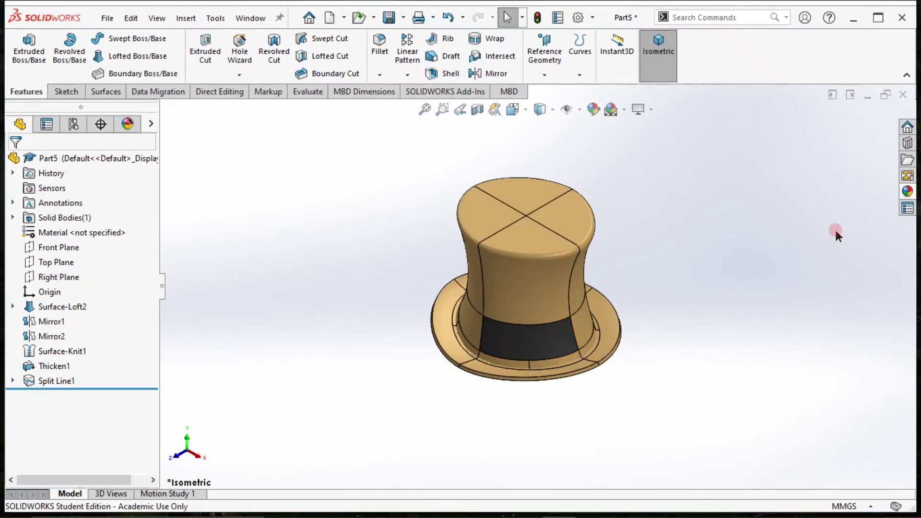
{"action": "left_click", "coordinate": [906, 192]}
{"action": "left_click_drag", "start_coordinate": [831, 339], "coordinate": [575, 320]}
{"action": "left_click", "coordinate": [585, 331]}
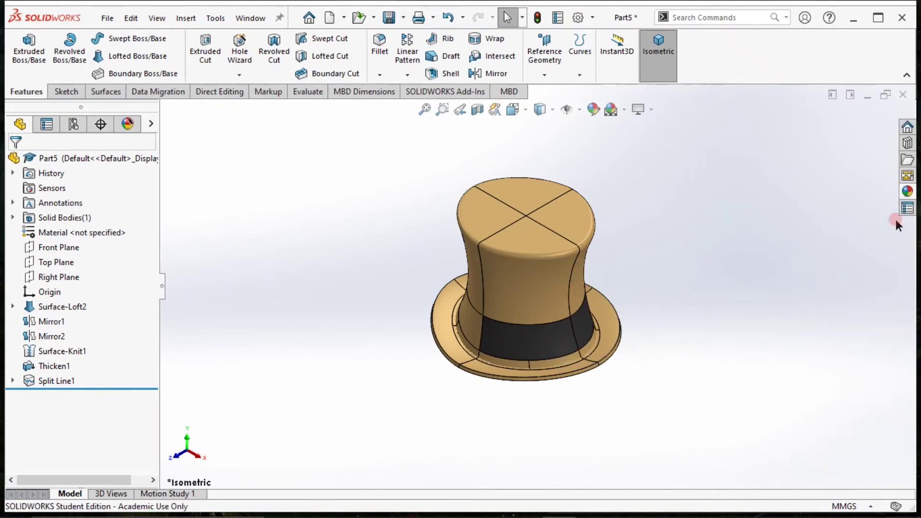
{"action": "left_click", "coordinate": [907, 192]}
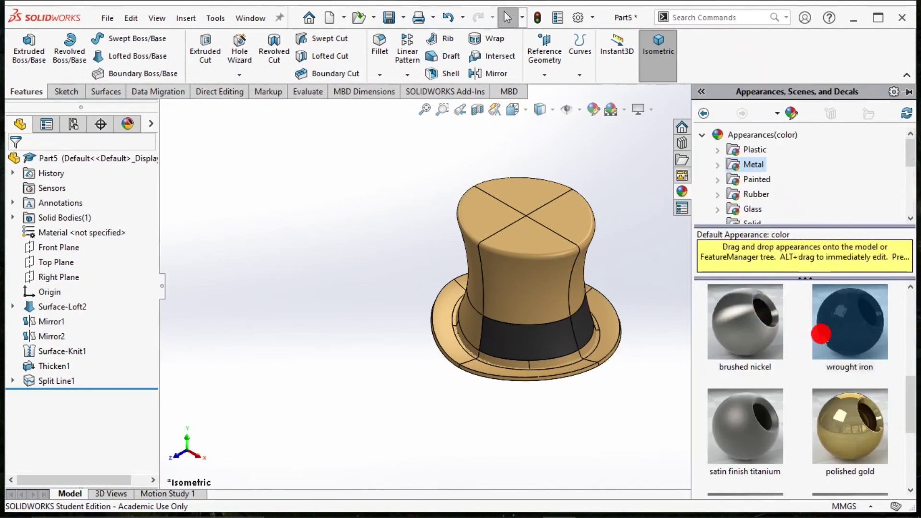
{"action": "left_click_drag", "start_coordinate": [821, 334], "coordinate": [469, 323]}
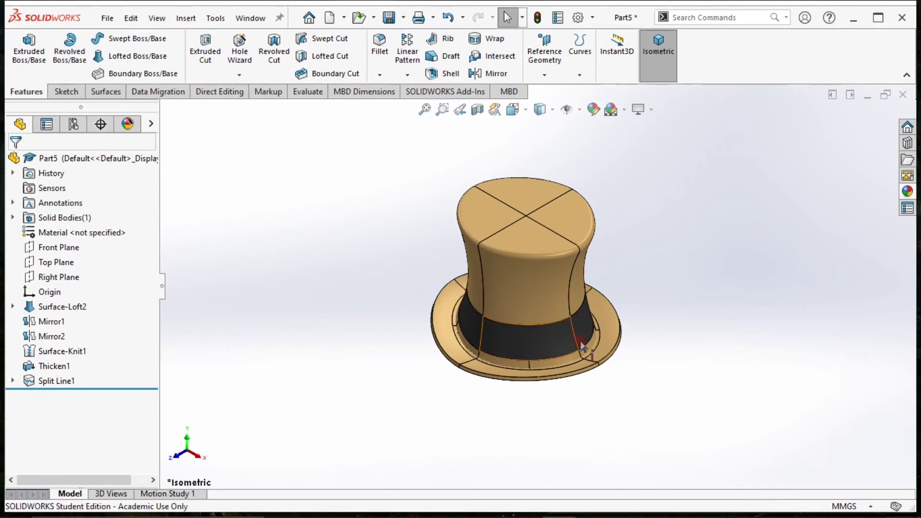
Step: Apply wrought iron to the remaining hat band face at the back of the crown and return to isometric view
{"action": "middle_click_drag", "start_coordinate": [641, 292], "coordinate": [542, 366]}
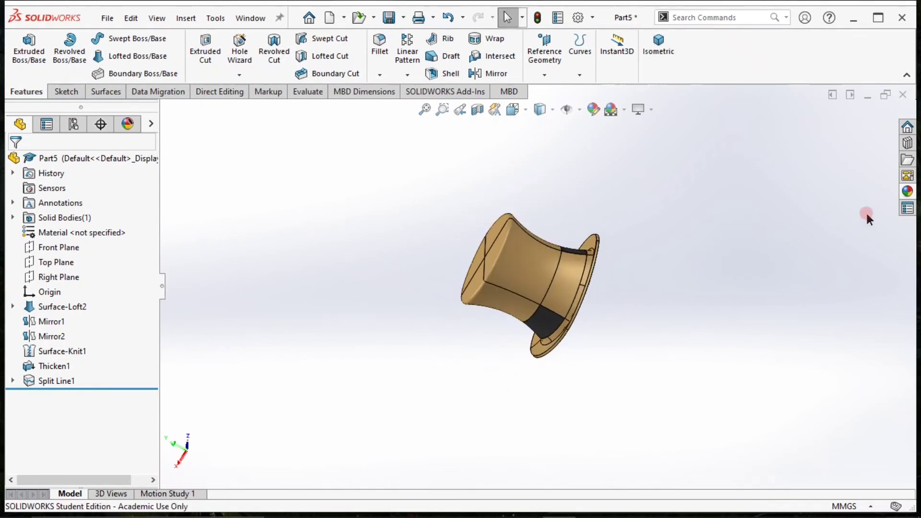
{"action": "left_click", "coordinate": [907, 191]}
{"action": "left_click_drag", "start_coordinate": [849, 322], "coordinate": [564, 287]}
{"action": "left_click", "coordinate": [561, 282]}
{"action": "left_click", "coordinate": [658, 42]}
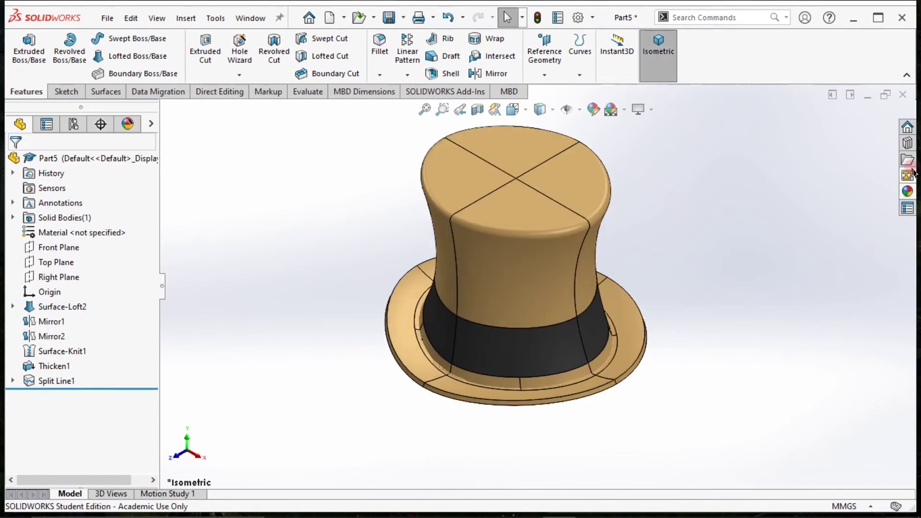
Step: Apply the wrought iron appearance to the thin outer edge faces on the right and front of the brim
{"action": "left_click", "coordinate": [907, 191]}
{"action": "left_click_drag", "start_coordinate": [859, 296], "coordinate": [633, 377]}
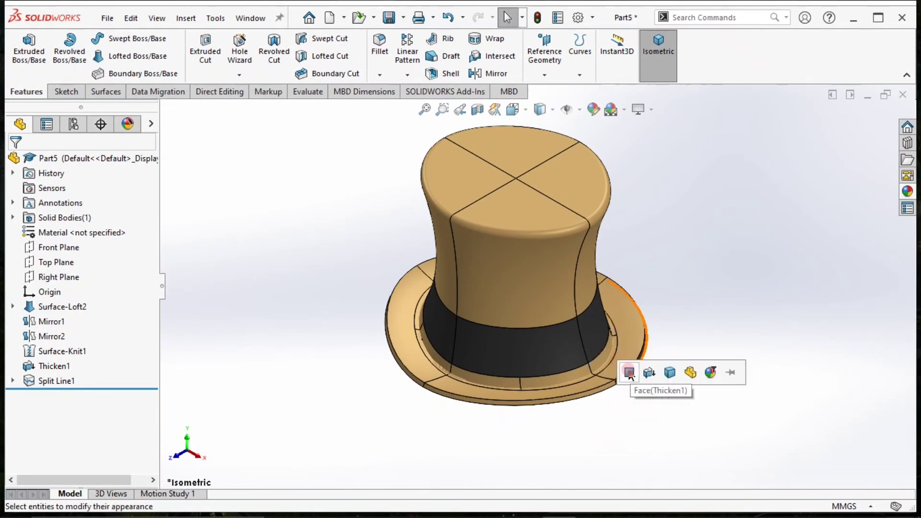
{"action": "scroll", "coordinate": [654, 334], "scroll_direction": "up", "scroll_amount": 2}
{"action": "scroll", "coordinate": [647, 350], "scroll_direction": "up", "scroll_amount": 2}
{"action": "scroll", "coordinate": [561, 379], "scroll_direction": "down", "scroll_amount": 5}
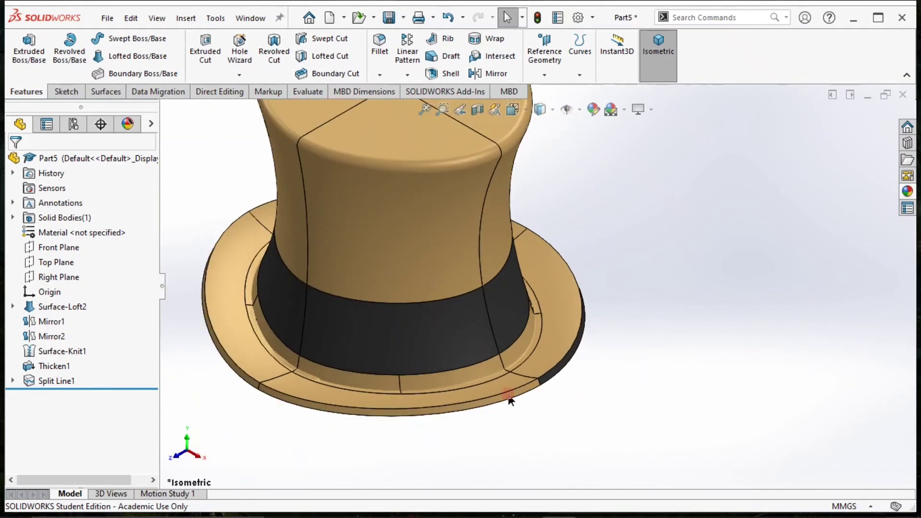
{"action": "scroll", "coordinate": [471, 339], "scroll_direction": "up", "scroll_amount": 4}
{"action": "scroll", "coordinate": [471, 338], "scroll_direction": "up", "scroll_amount": 2}
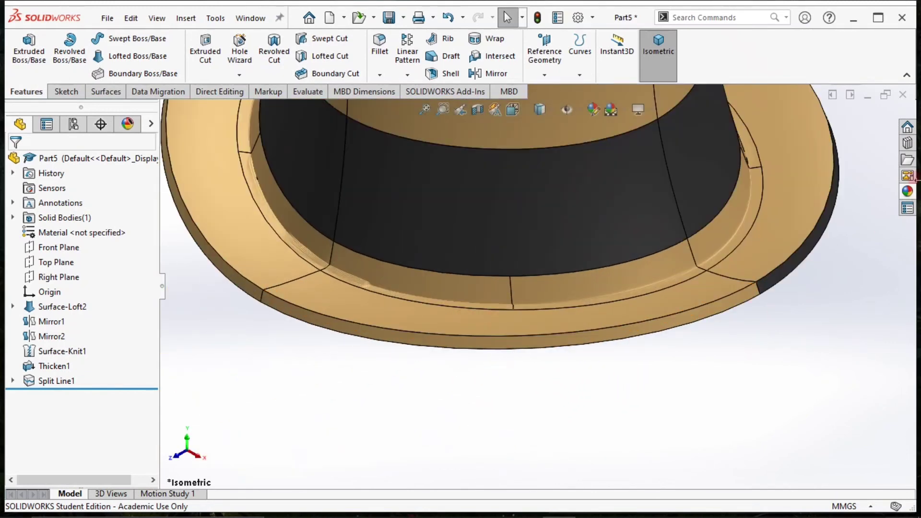
{"action": "left_click", "coordinate": [907, 191]}
{"action": "left_click_drag", "start_coordinate": [867, 334], "coordinate": [639, 329]}
{"action": "left_click", "coordinate": [639, 325]}
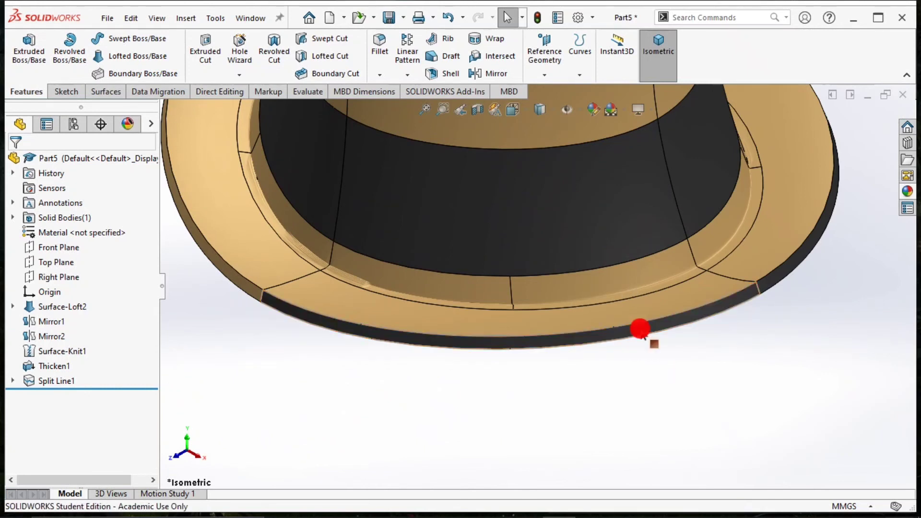
Step: Apply the wrought iron appearance to the thin outer edge face on the left of the brim
{"action": "left_click", "coordinate": [866, 216]}
{"action": "left_click", "coordinate": [897, 194]}
{"action": "left_click_drag", "start_coordinate": [812, 298], "coordinate": [247, 283]}
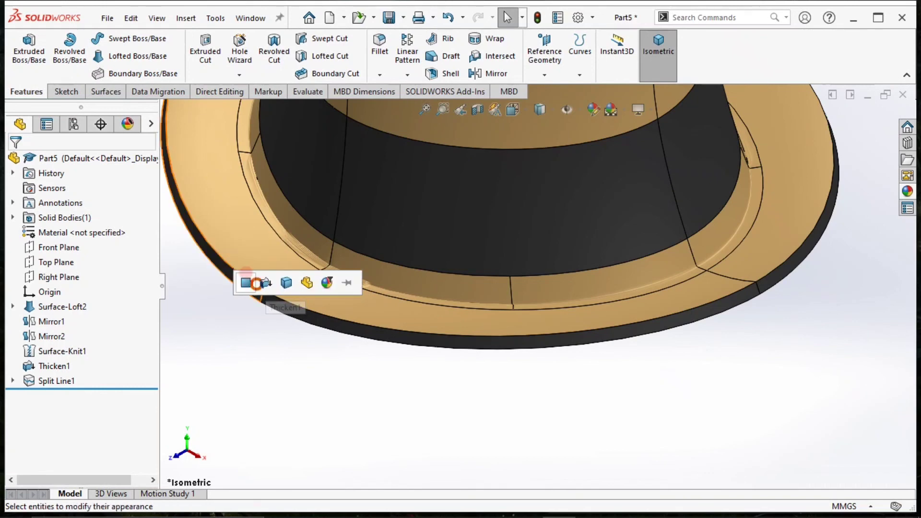
{"action": "left_click", "coordinate": [245, 283]}
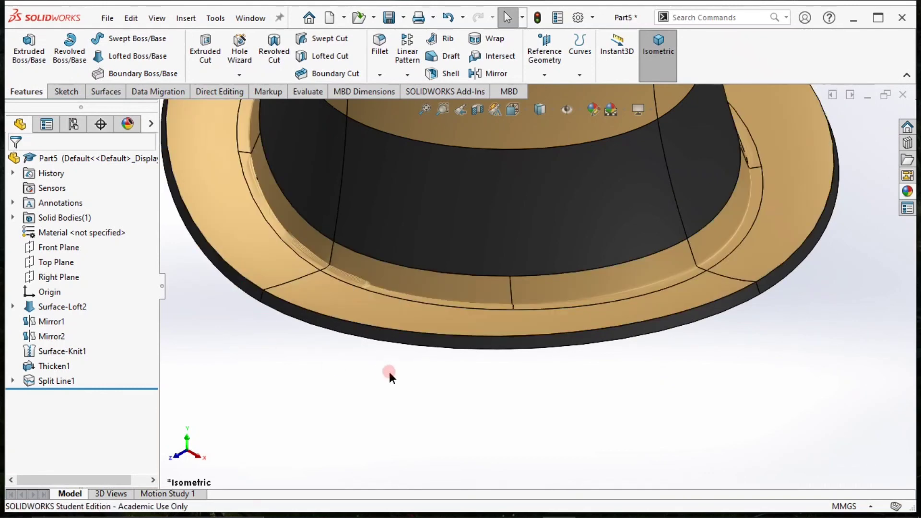
Step: Apply wrought iron to the remaining outer edge face at the back of the brim and restore the isometric view
{"action": "scroll", "coordinate": [523, 407], "scroll_direction": "up", "scroll_amount": 5}
{"action": "scroll", "coordinate": [556, 273], "scroll_direction": "down", "scroll_amount": 3}
{"action": "middle_click_drag", "start_coordinate": [637, 239], "coordinate": [691, 238]}
{"action": "scroll", "coordinate": [690, 234], "scroll_direction": "up", "scroll_amount": 3}
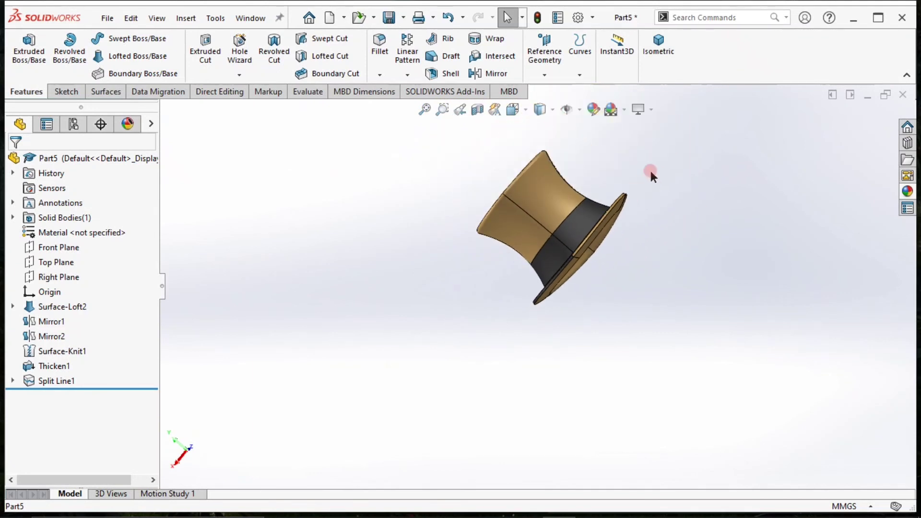
{"action": "scroll", "coordinate": [499, 231], "scroll_direction": "down", "scroll_amount": 6}
{"action": "left_click", "coordinate": [907, 191]}
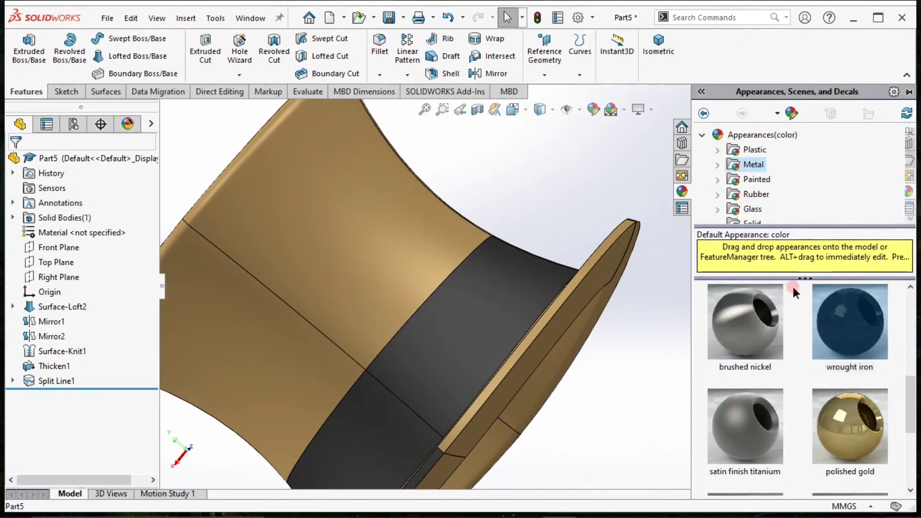
{"action": "left_click_drag", "start_coordinate": [846, 335], "coordinate": [545, 321]}
{"action": "left_click", "coordinate": [544, 321]}
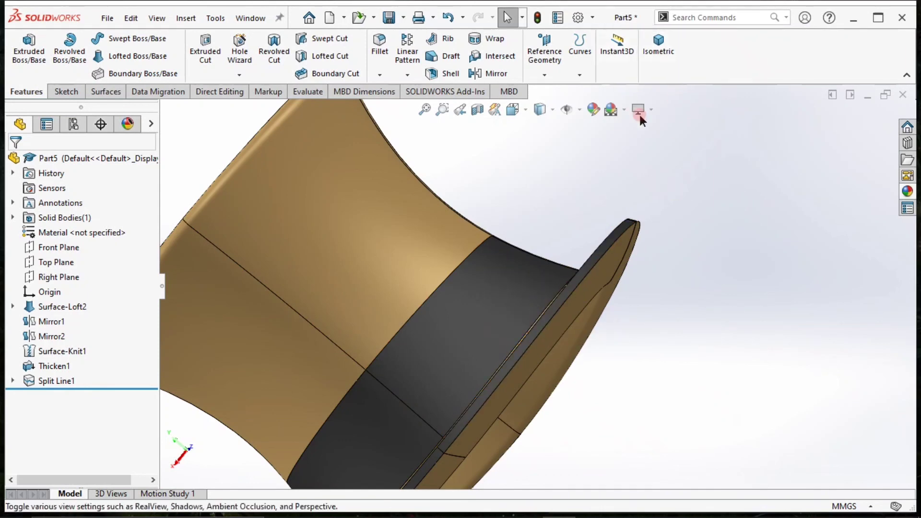
{"action": "left_click", "coordinate": [673, 51]}
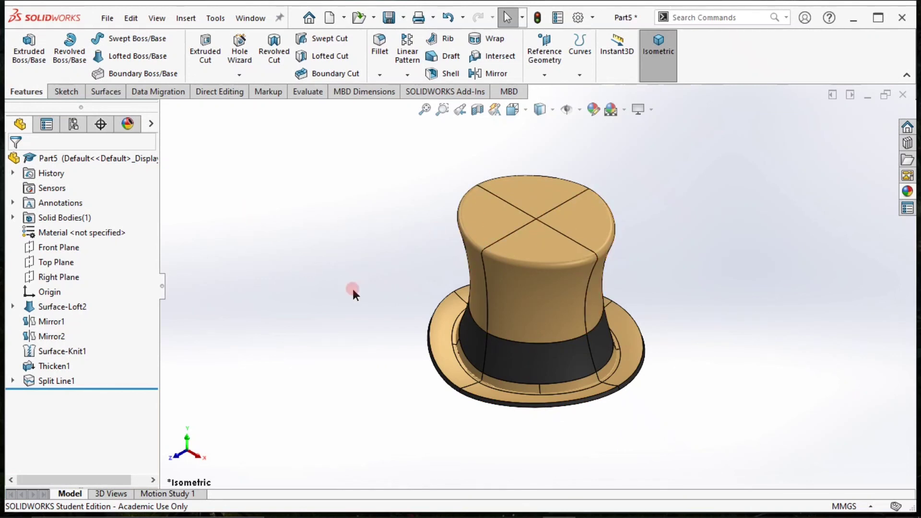
Step: Set the display style to Shaded without edges, inspect the hat from another angle and return to isometric view
{"action": "left_click", "coordinate": [552, 110]}
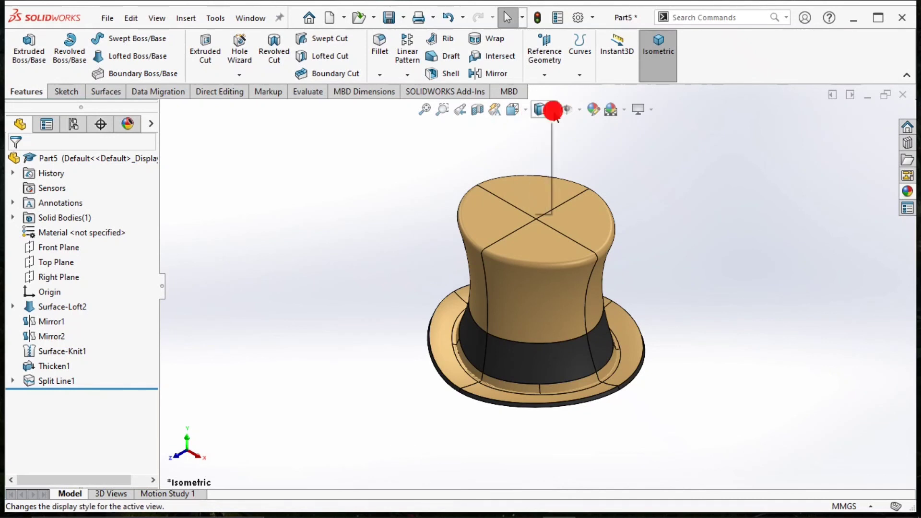
{"action": "left_click", "coordinate": [543, 154]}
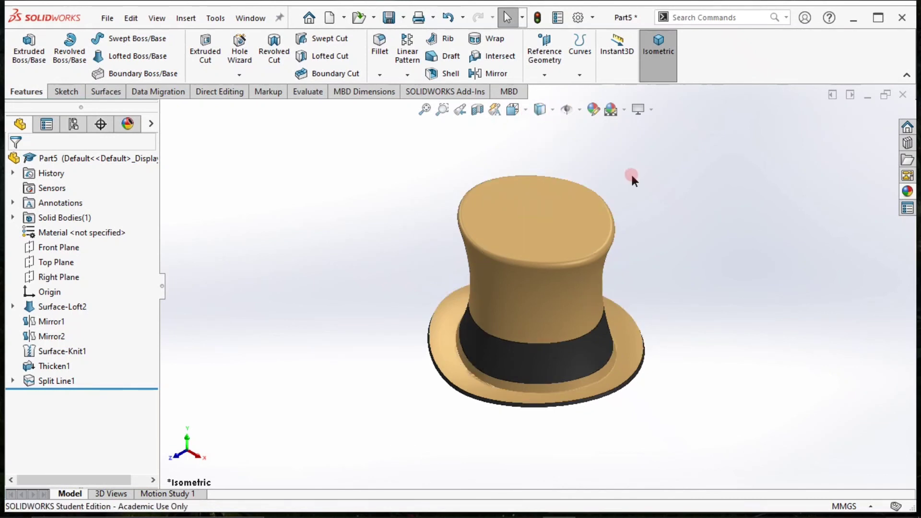
{"action": "left_click", "coordinate": [657, 68]}
{"action": "middle_click_drag", "start_coordinate": [689, 308], "coordinate": [555, 379]}
{"action": "left_click", "coordinate": [673, 55]}
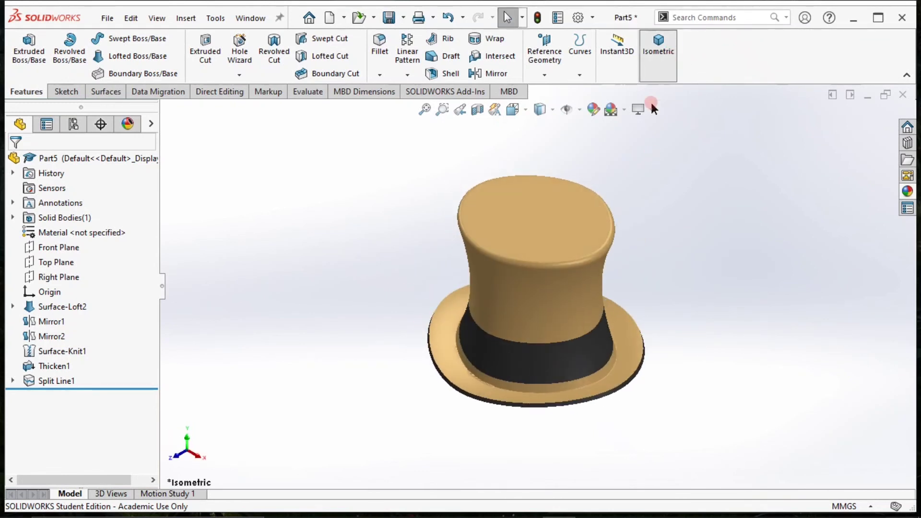